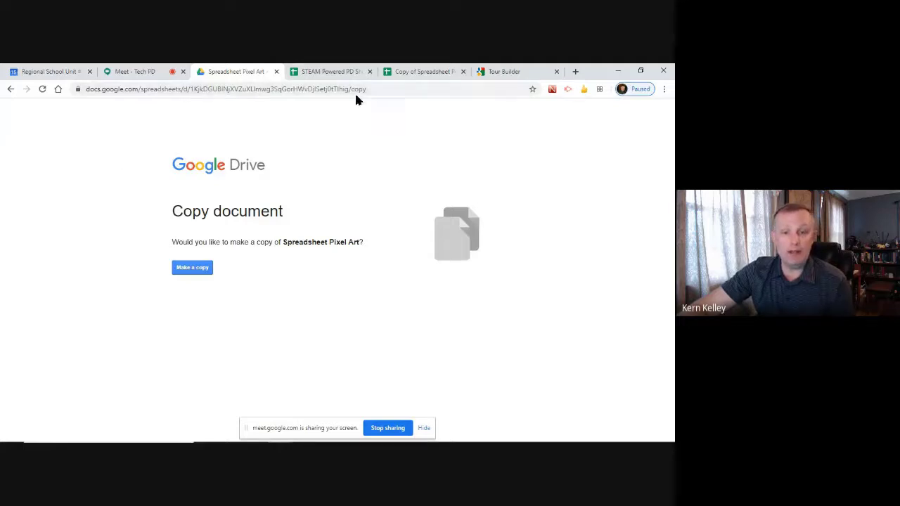
Step: Highlight the "copy" ending of the spreadsheet's web address and open bit.ly in a separate browser tab
left_click_drag(350, 90, 416, 82)
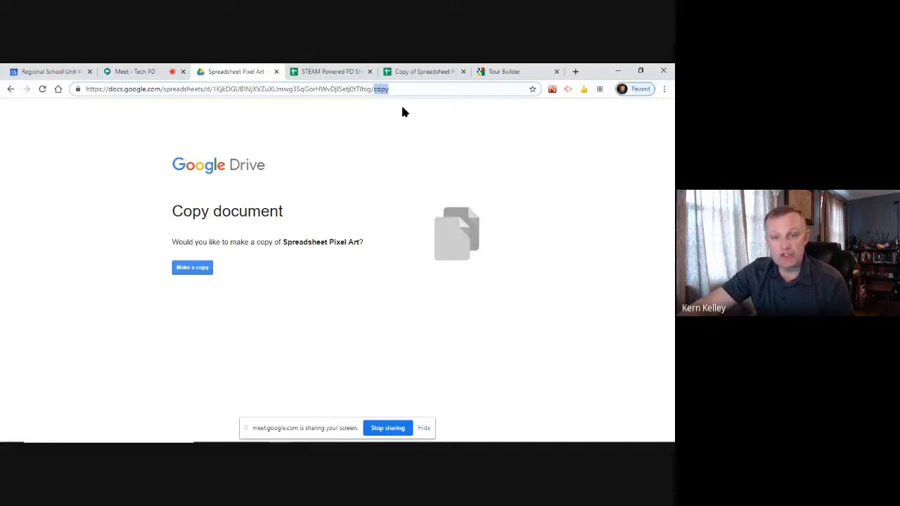
left_click(226, 104)
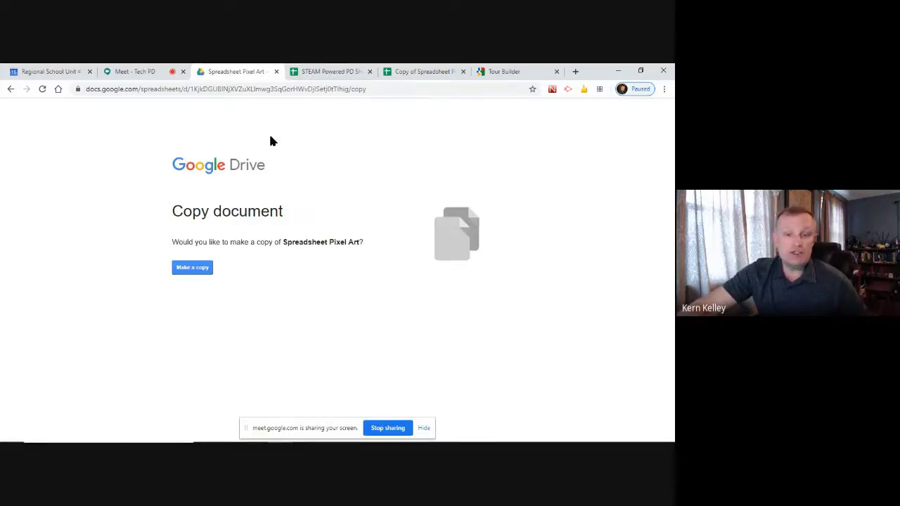
left_click(574, 73)
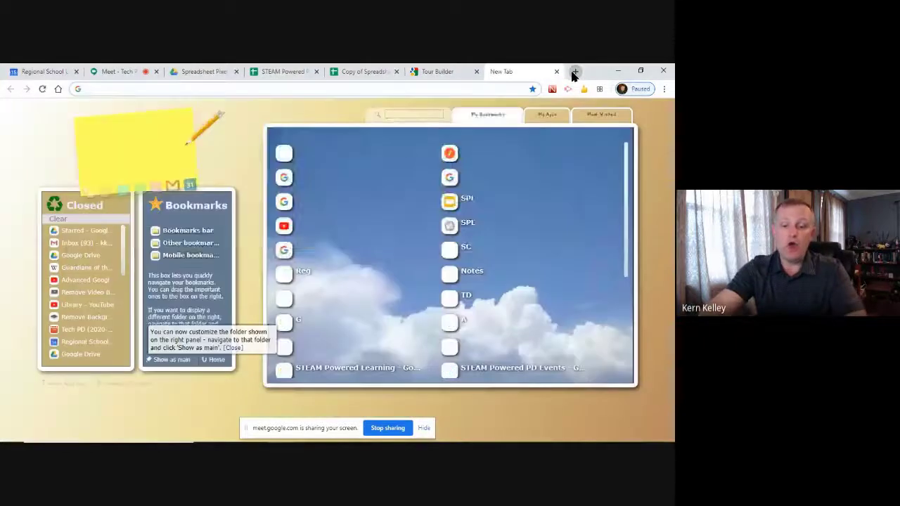
type("bit.ly")
key("Return")
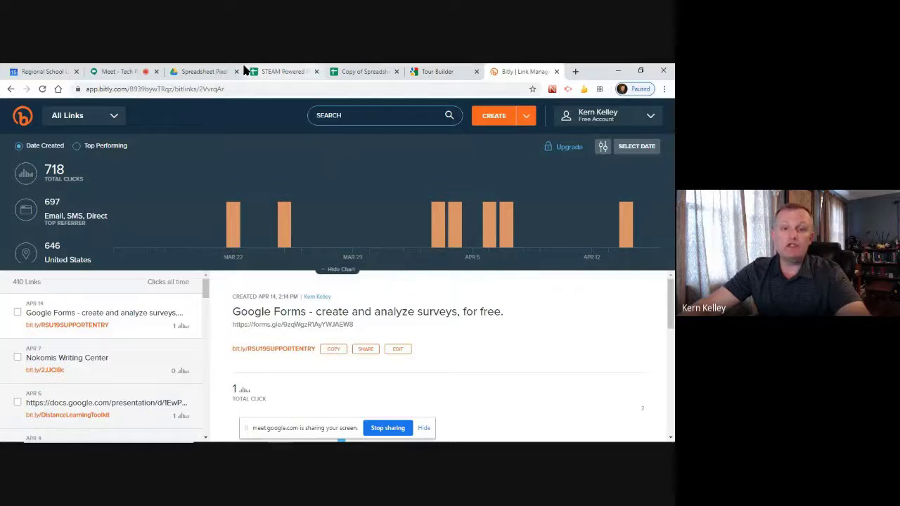
Step: Load the short link bit.ly/PixelArtSheet in the browser tab holding the Spreadsheet Pixel Art copy page
left_click(200, 72)
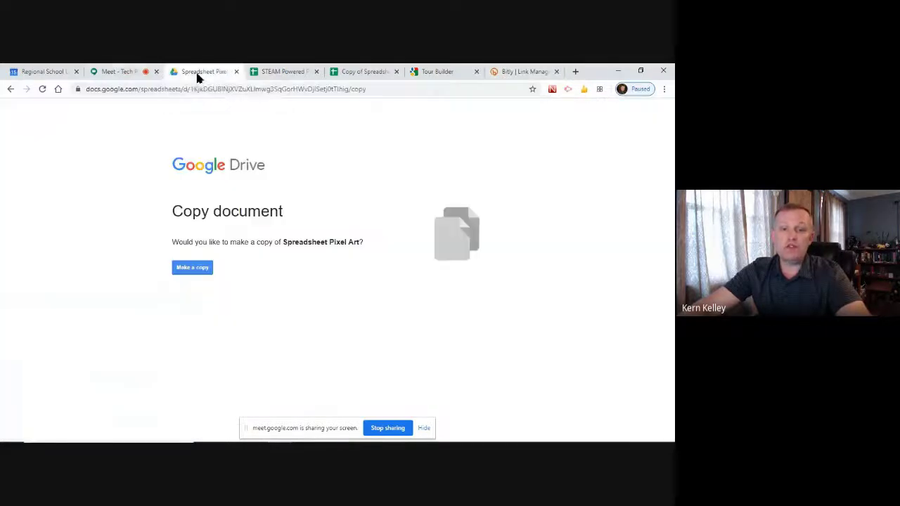
left_click(318, 91)
type("bit.ly/PixelArtSheet")
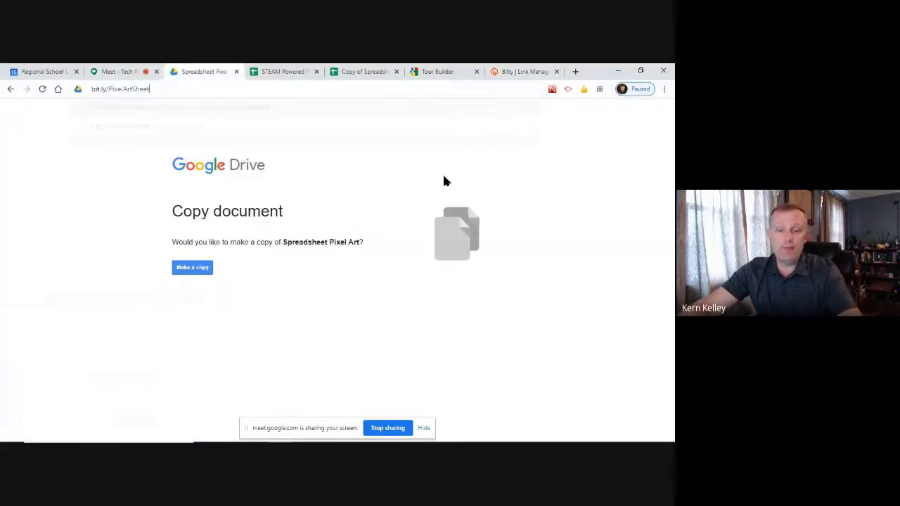
key("Return")
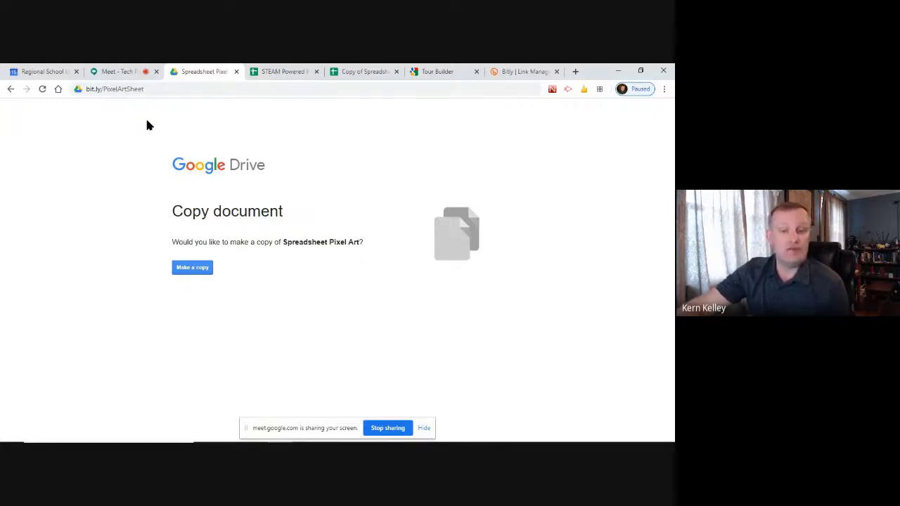
Step: Close the Bitly and Spreadsheet Pixel Art copy-page tabs and bring up the Copy of Spreadsheet Pixel Art sheet
left_click(556, 72)
left_click(328, 69)
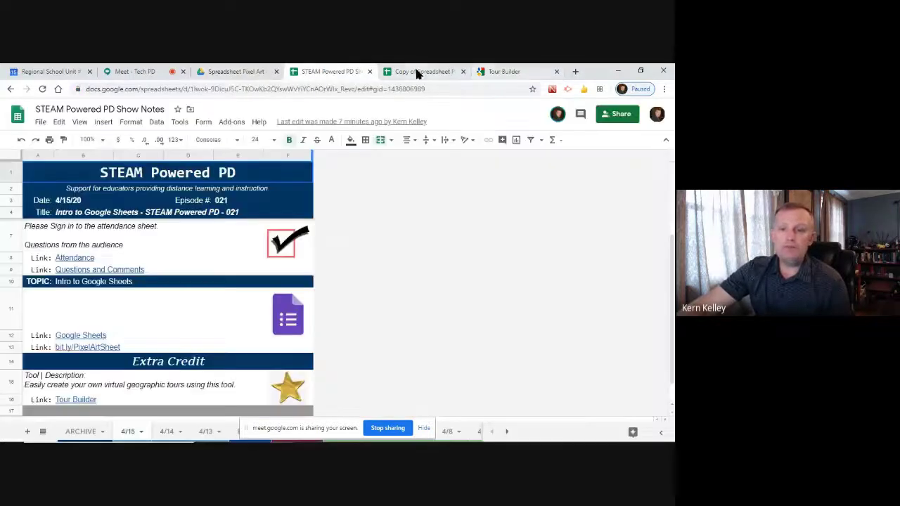
left_click(418, 72)
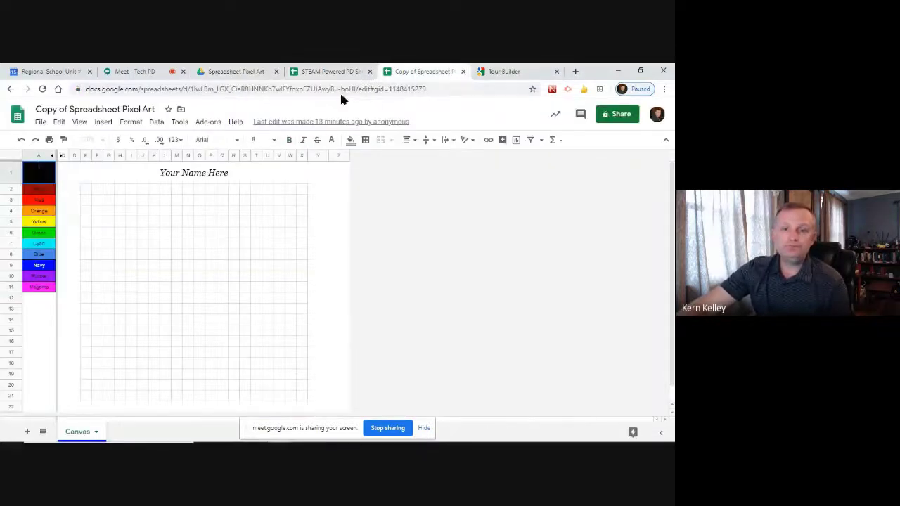
left_click(275, 71)
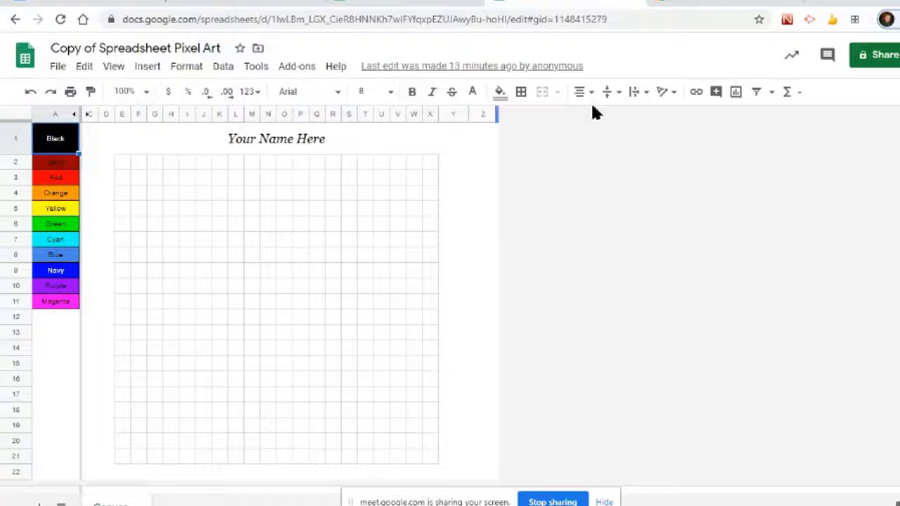
Step: Select a few individual cells in the upper part of the canvas grid, including H6 and J5, to examine single cells
left_click(171, 224)
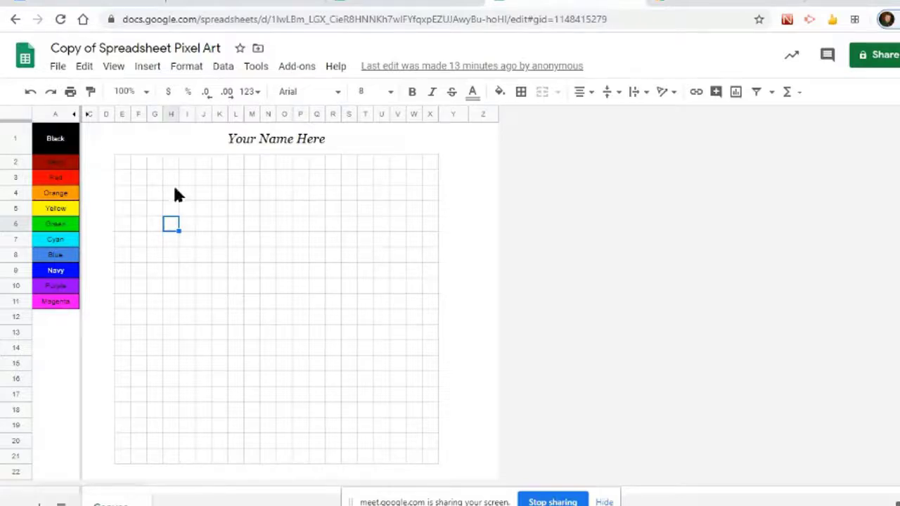
left_click(218, 240)
left_click(208, 211)
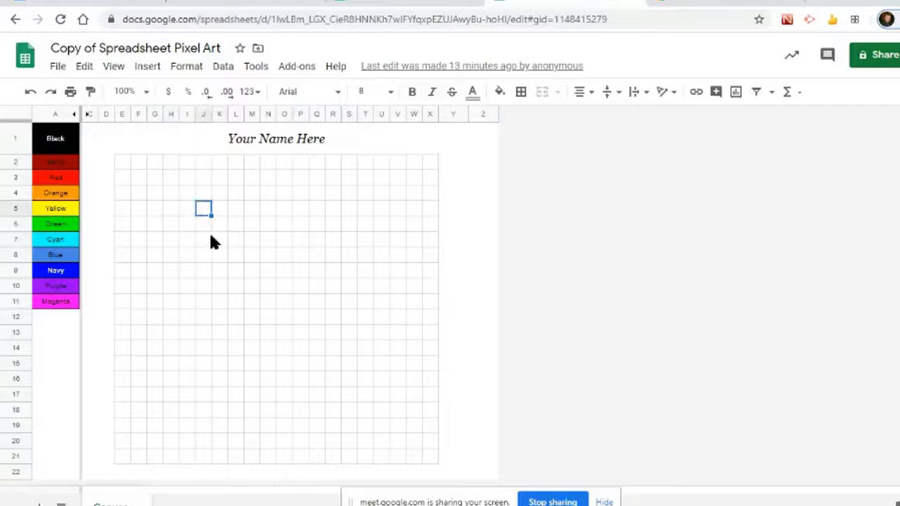
left_click(186, 229)
left_click(206, 218)
left_click(199, 212)
key("Return")
Step: Select entire columns J, M and O and entire rows 8, 10 and 6 to examine columns and rows
left_click(202, 113)
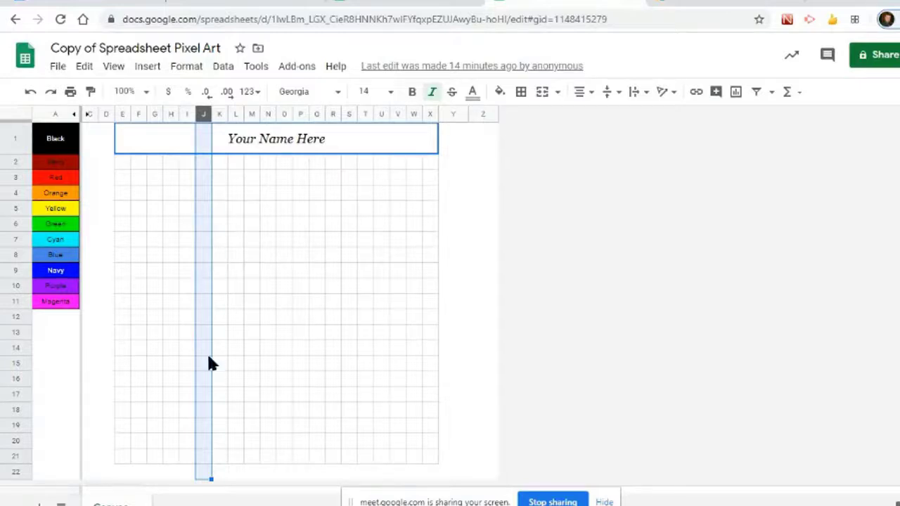
left_click(253, 114)
left_click(285, 114)
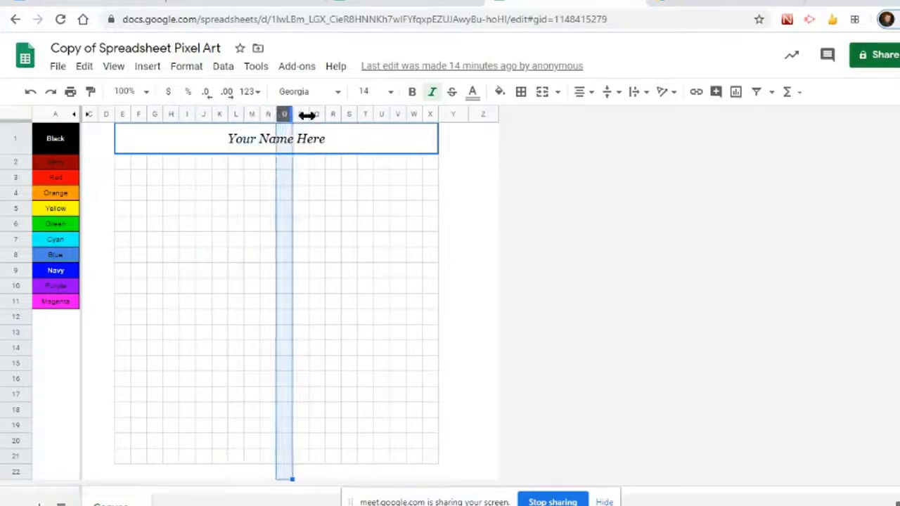
left_click(15, 253)
left_click(15, 288)
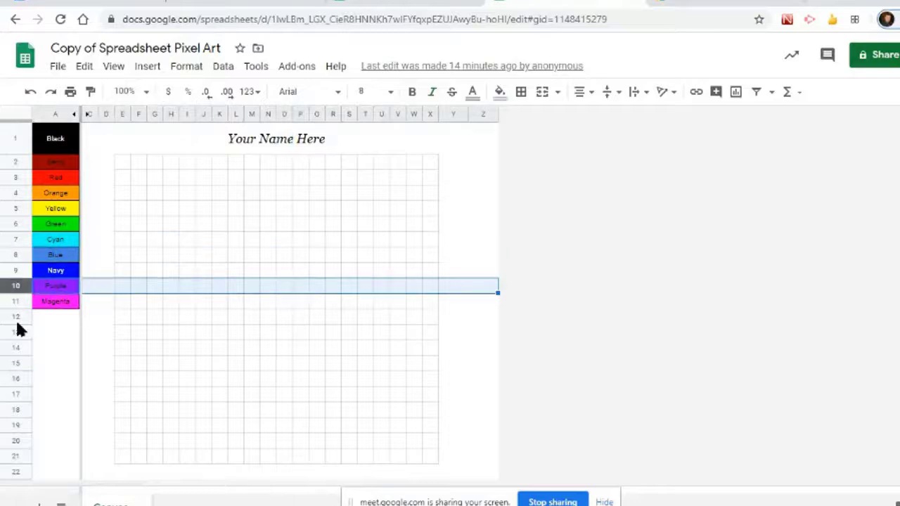
left_click(15, 225)
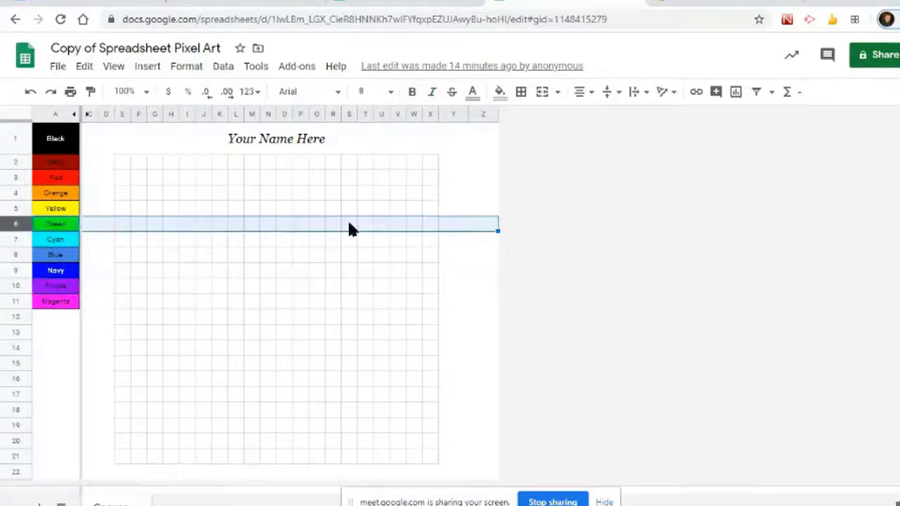
Step: Select scattered cells across the canvas grid, including L6, L8 and N6, to examine where rows and columns meet
left_click(231, 229)
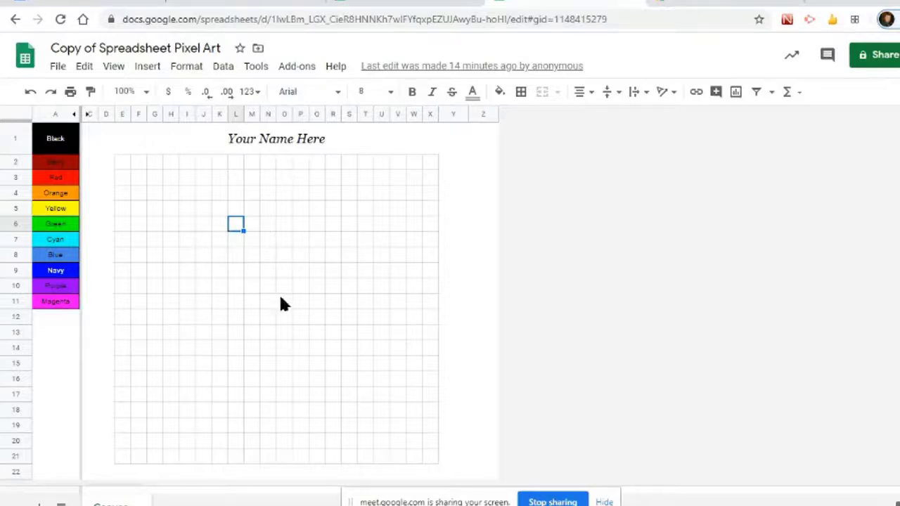
left_click(203, 239)
left_click(332, 256)
left_click(236, 255)
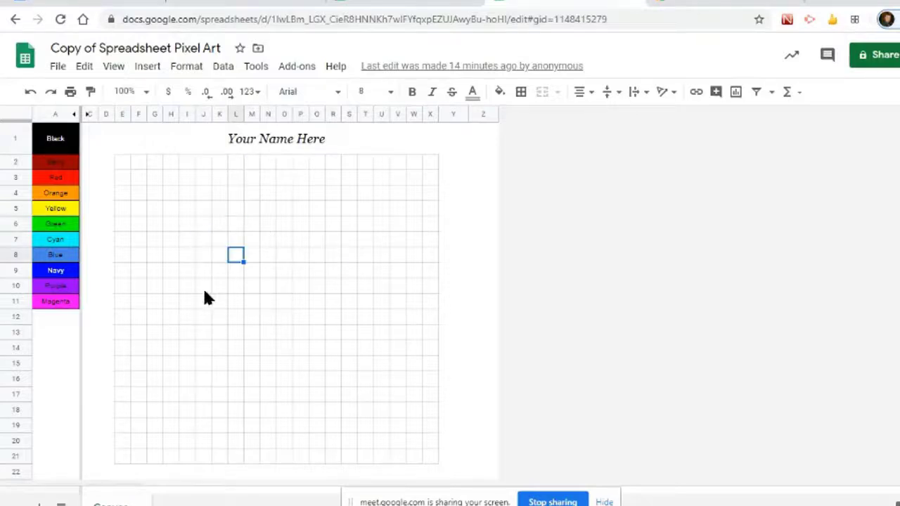
left_click(203, 316)
left_click(355, 288)
left_click(267, 224)
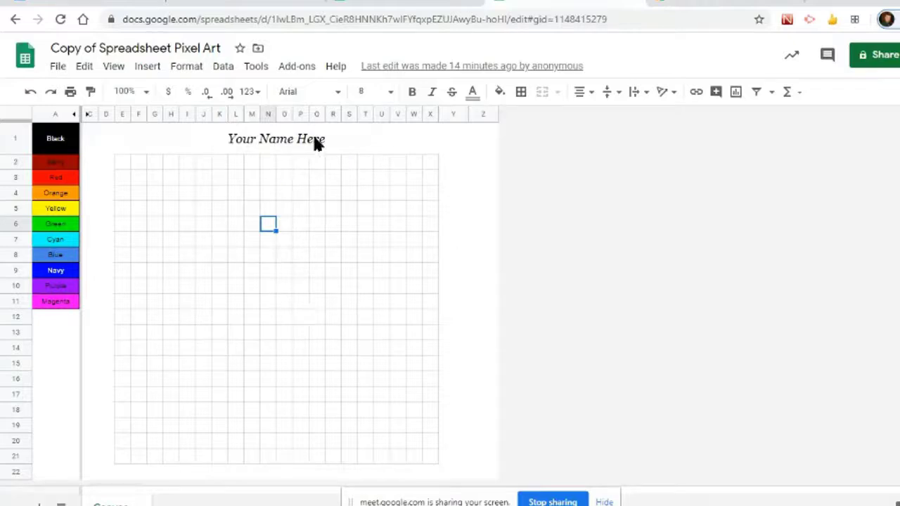
Step: Replace the "Your Name Here" text in the merged title cell with the creator's full name
left_click(274, 137)
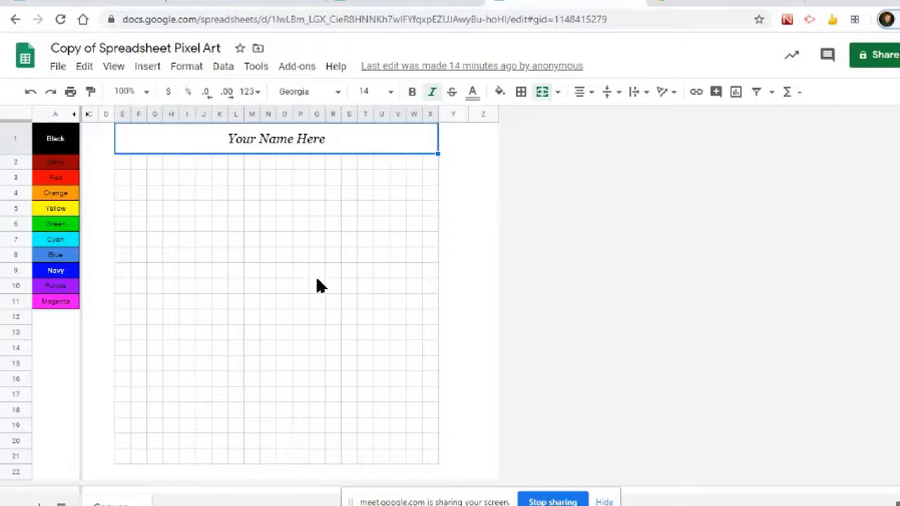
type("Kern Kelley")
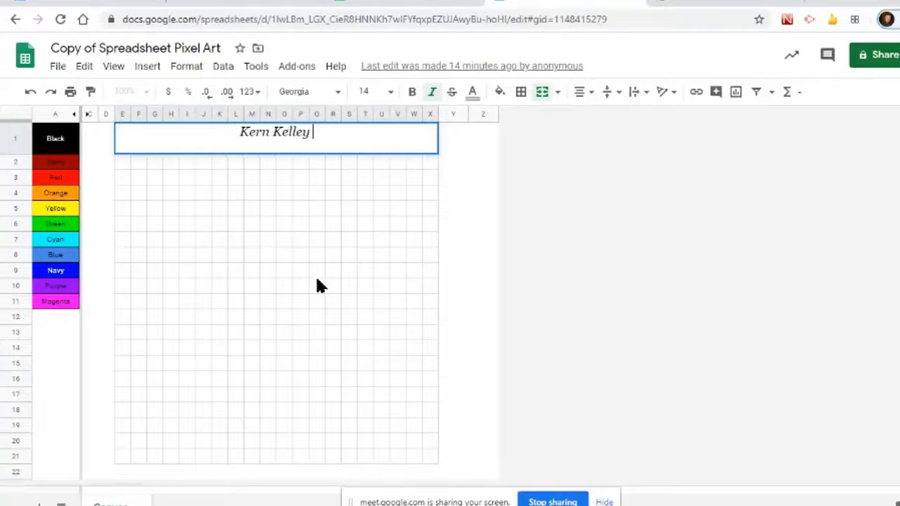
key("BackSpace")
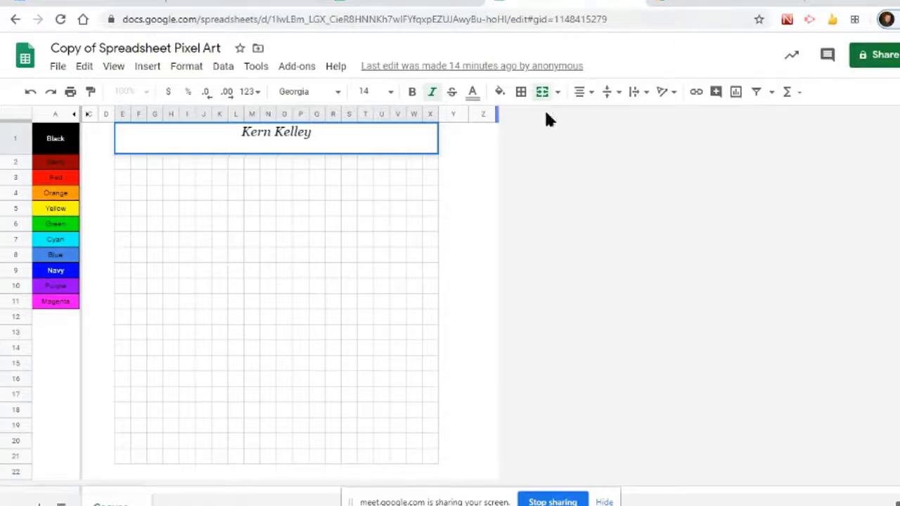
left_click(452, 138)
Step: Make only the last name in the title cell bold
left_click(302, 133)
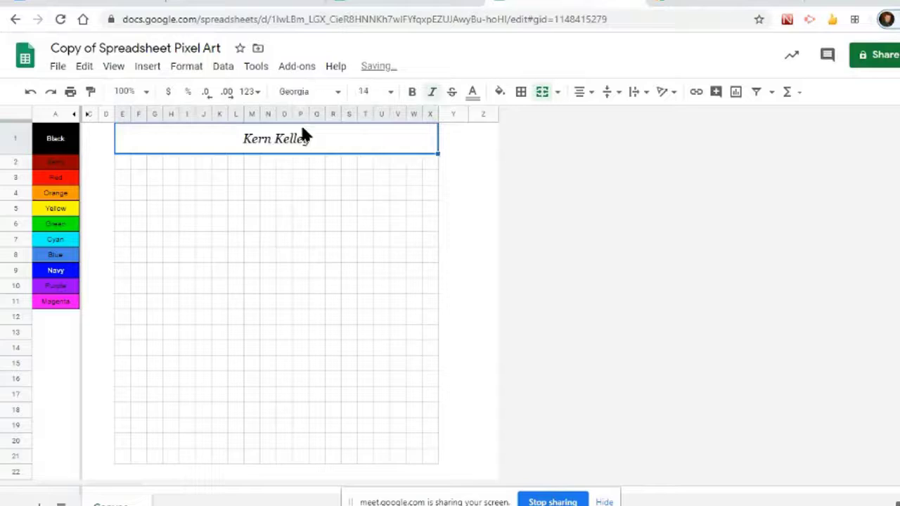
left_click(482, 193)
double_click(317, 136)
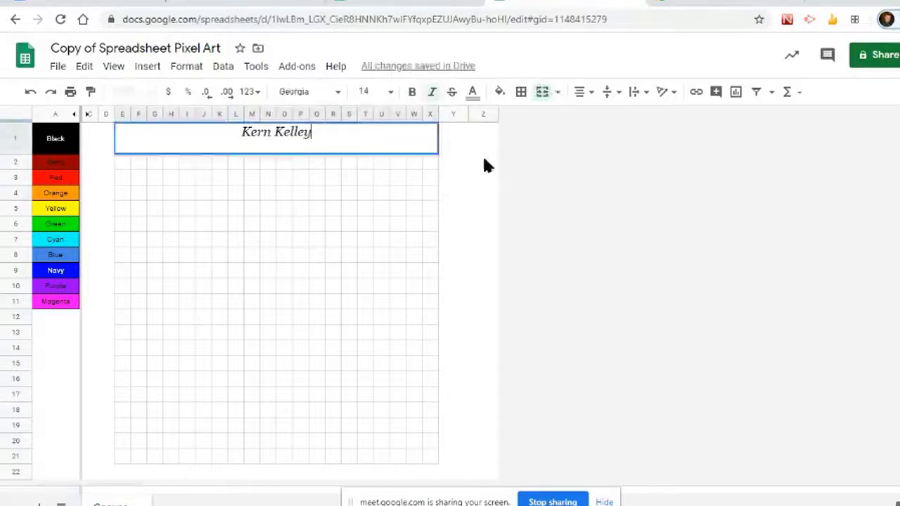
left_click_drag(317, 136, 276, 137)
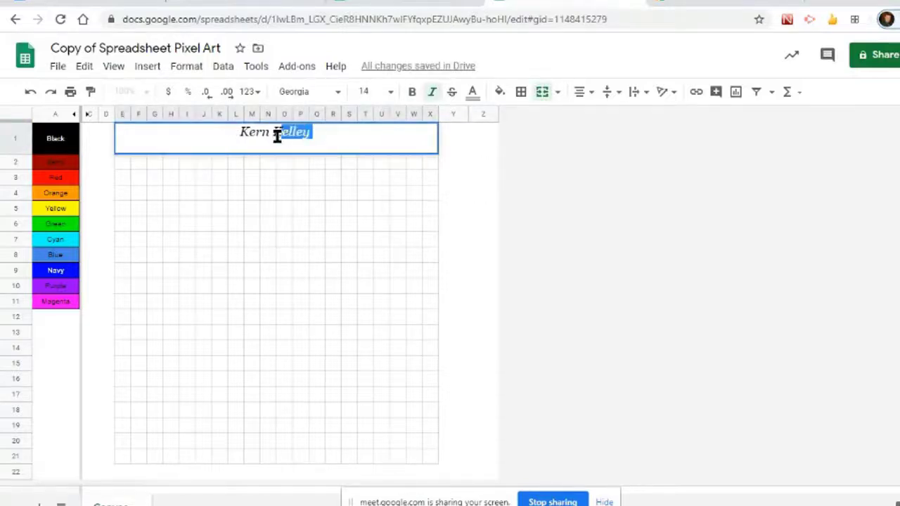
left_click_drag(260, 175, 270, 132)
left_click(413, 92)
Step: Try font size 12 on the last name in the title cell and settle on size 24
left_click(390, 91)
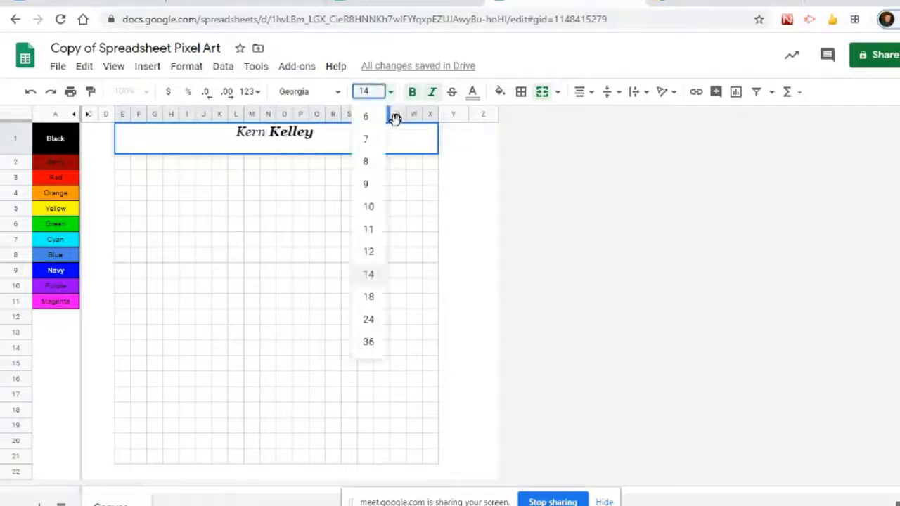
left_click(368, 252)
left_click(390, 91)
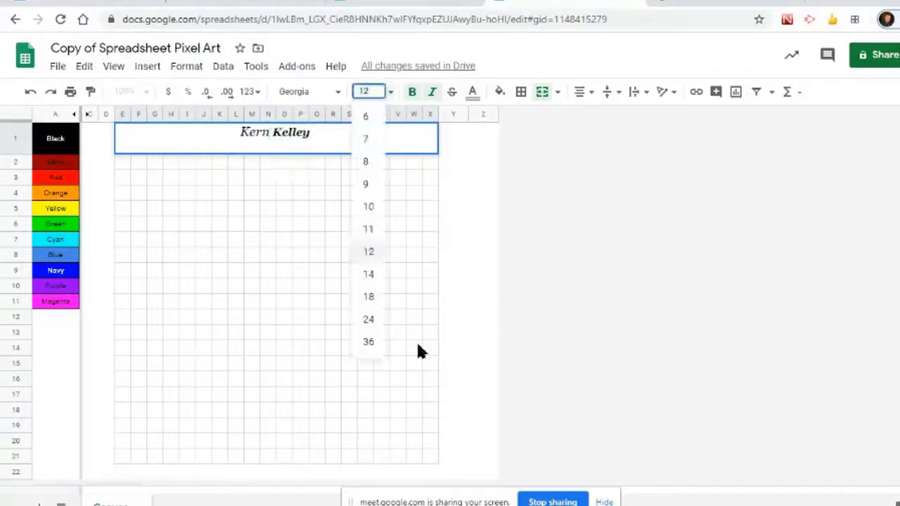
left_click(368, 319)
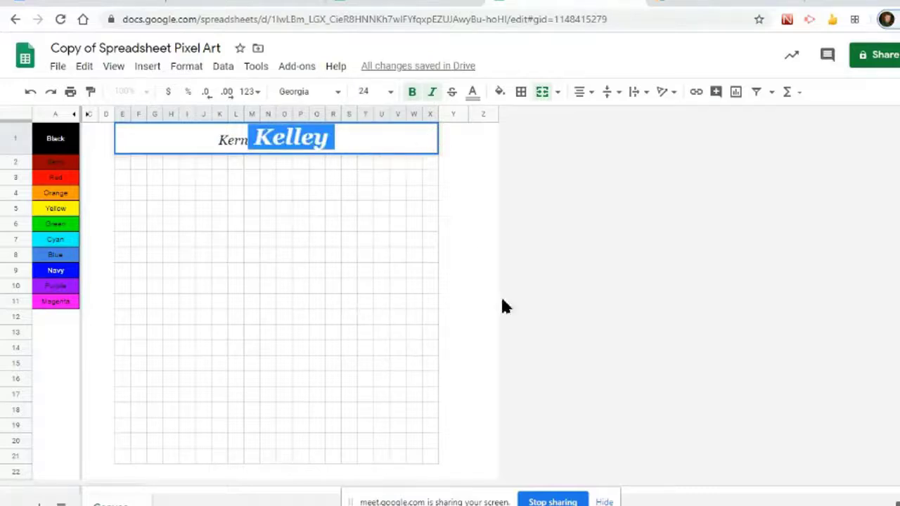
left_click(483, 255)
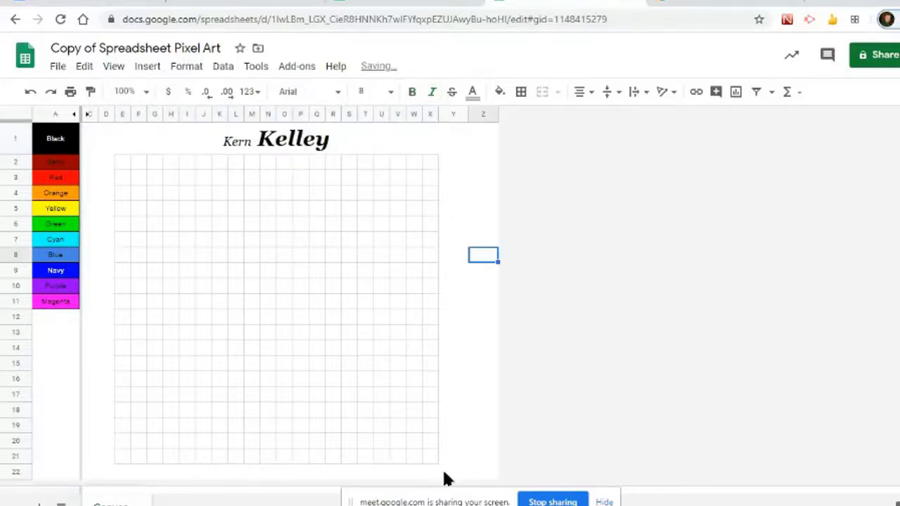
Step: Set the whole title cell to font size 18 and bold
left_click(275, 145)
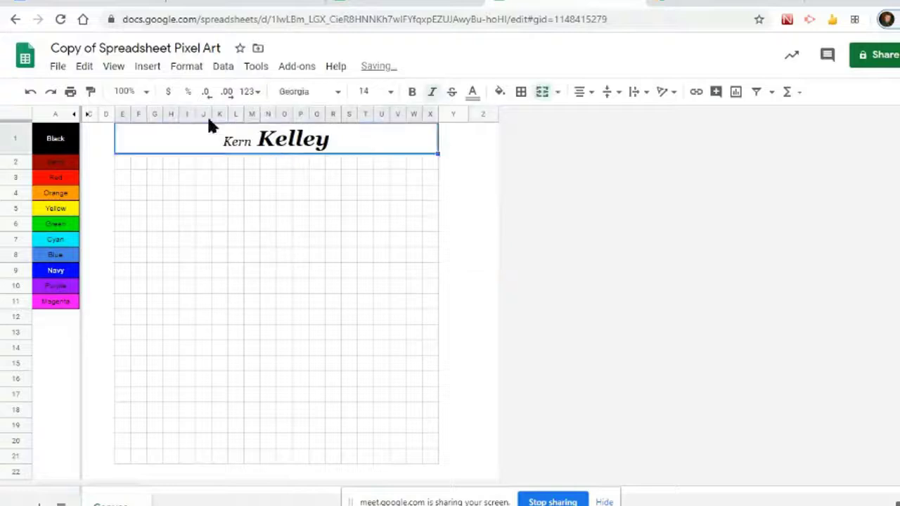
left_click(391, 92)
left_click(371, 296)
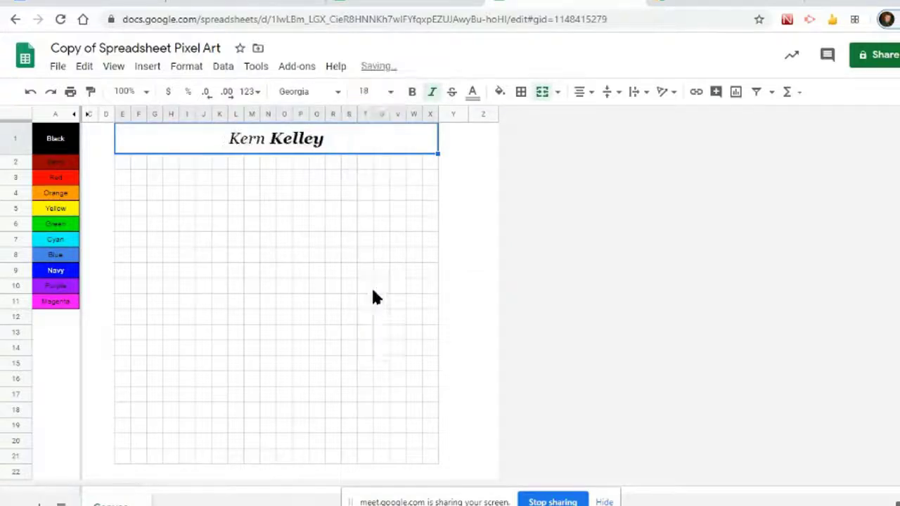
left_click(411, 92)
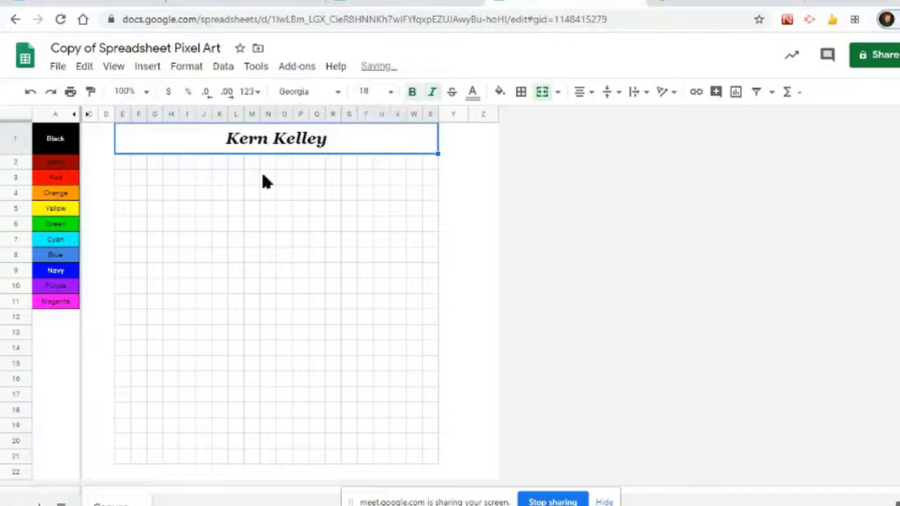
Step: Try the Merriweather font on the title cell and settle on Architects Daughter
left_click(335, 94)
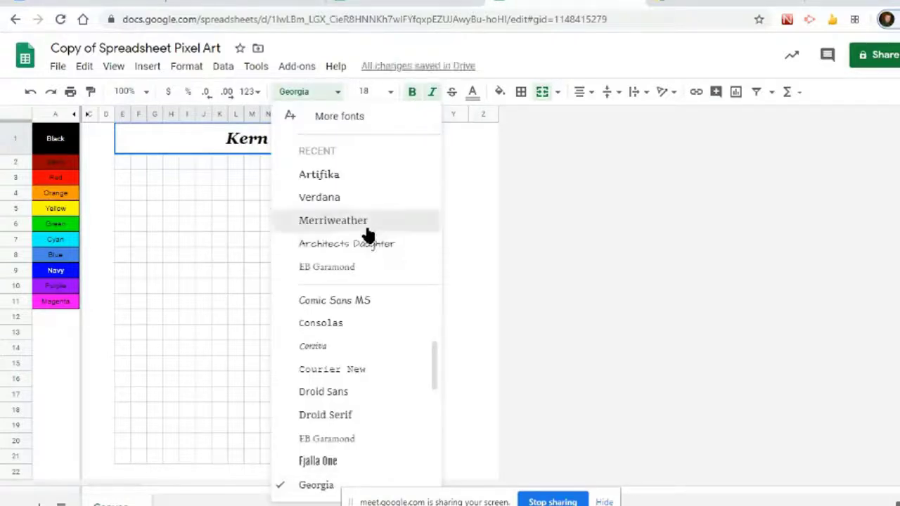
left_click(369, 222)
left_click(309, 91)
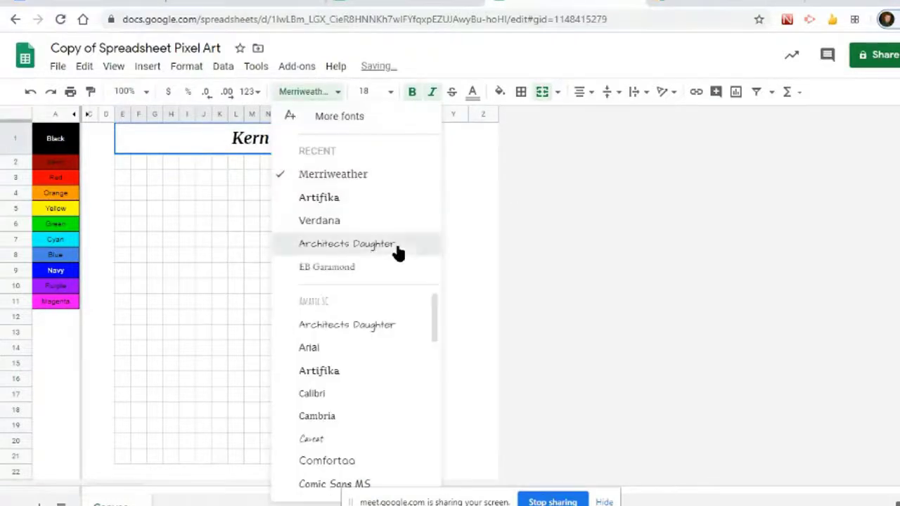
left_click(398, 192)
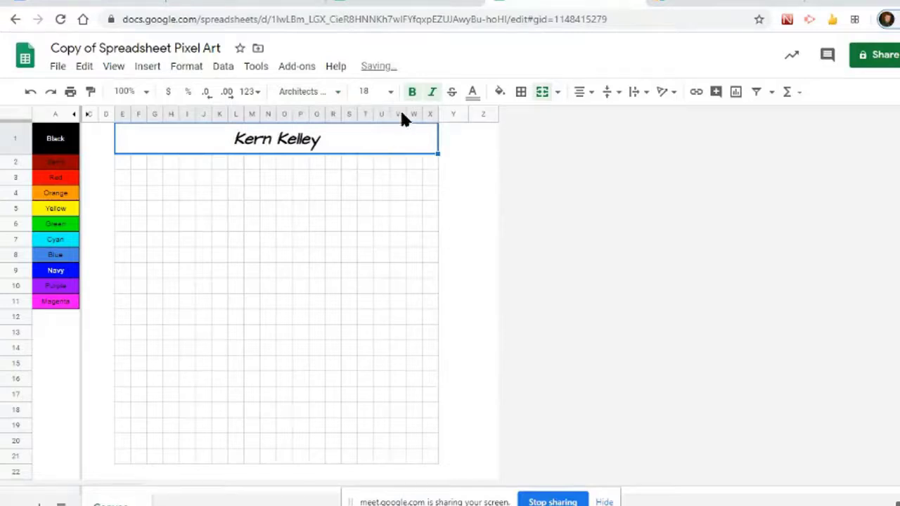
Step: Color the title text dark red and fill the title cell with light pink
left_click(472, 91)
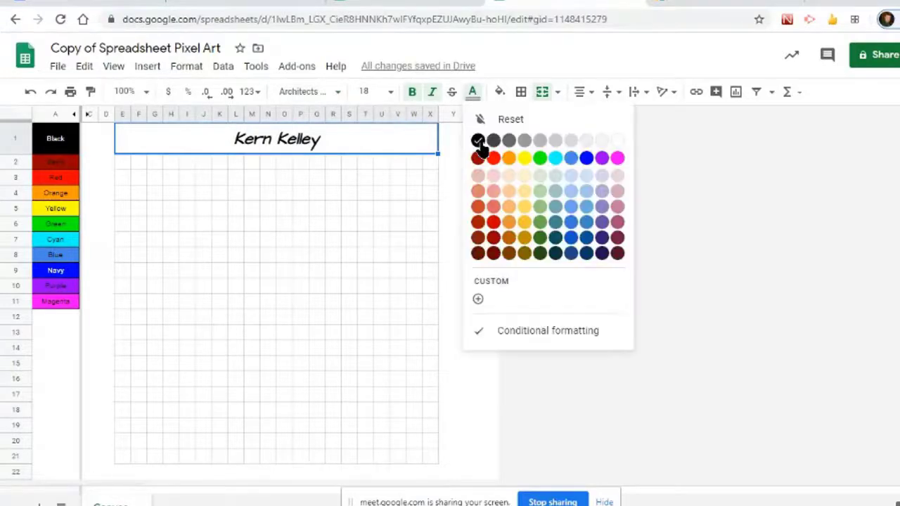
left_click(493, 222)
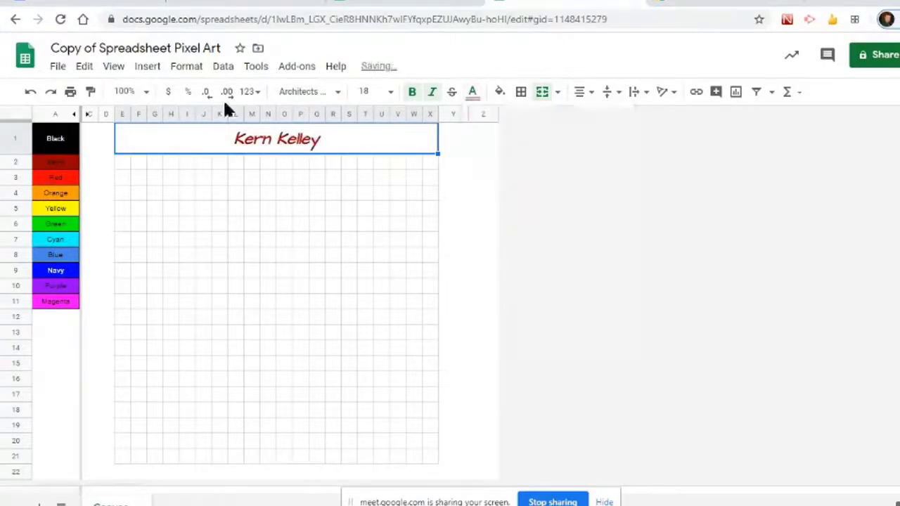
left_click(500, 91)
left_click(640, 177)
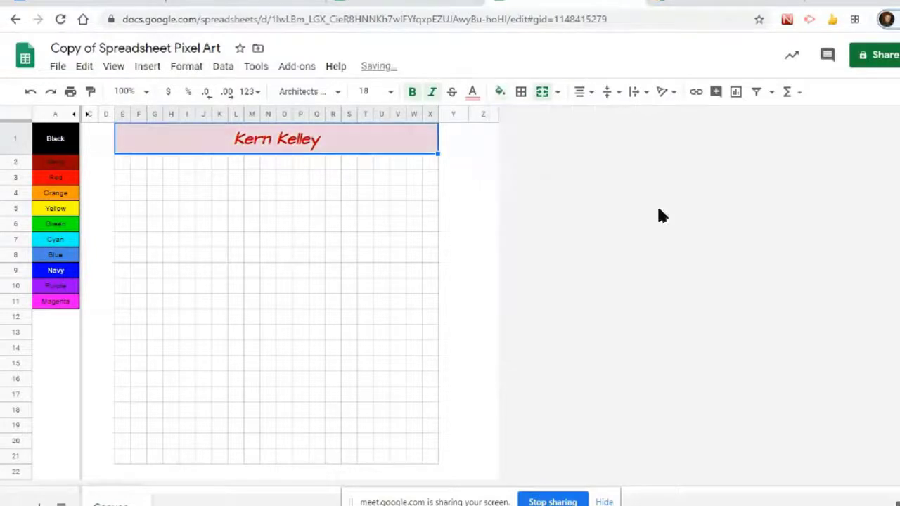
Step: Increase the font size of the title cell to 24
left_click(390, 92)
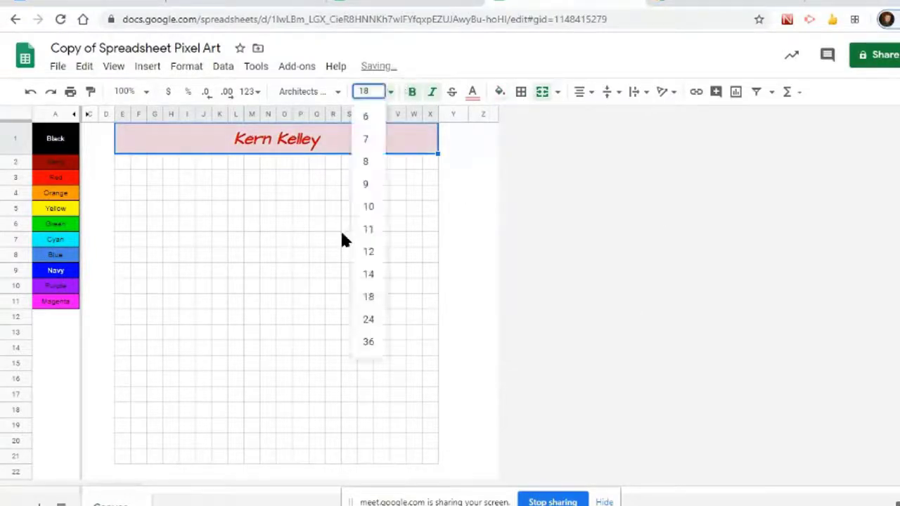
left_click(372, 330)
left_click(476, 179)
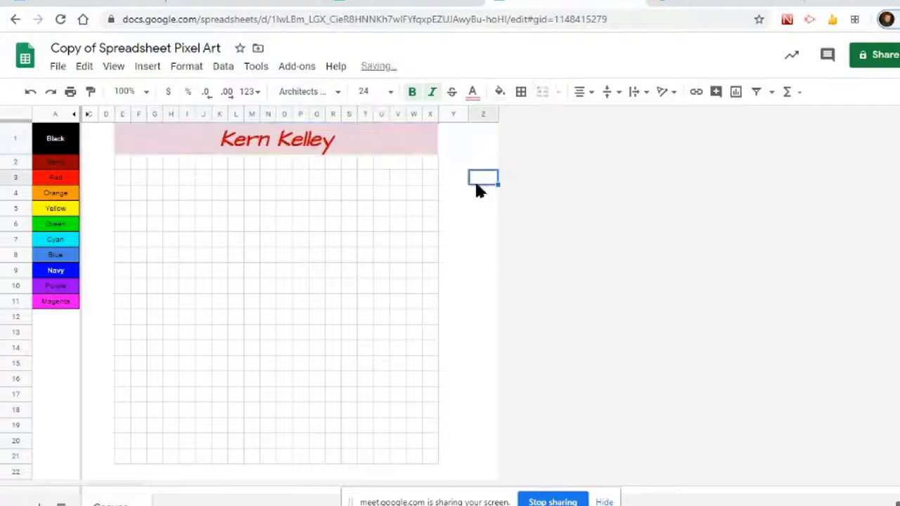
Step: Try left alignment on the title, return it to center, and align the text to the bottom of the cell
left_click(387, 137)
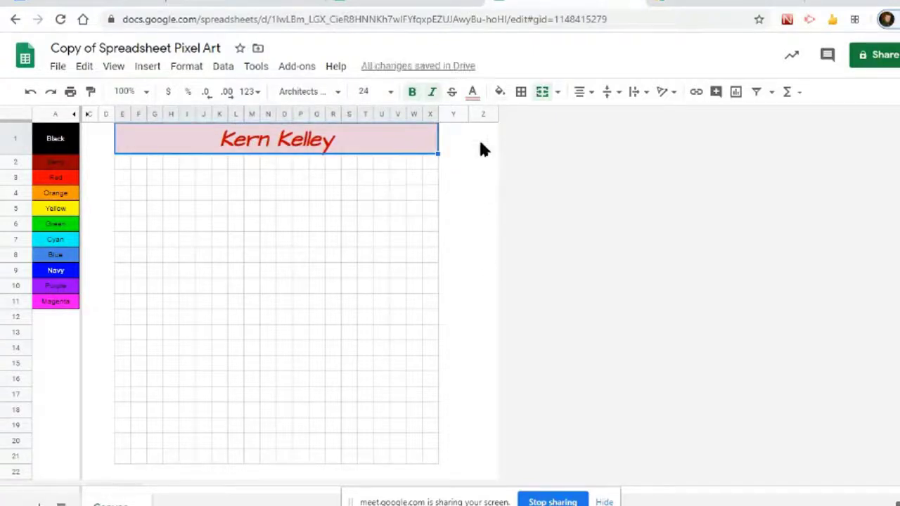
left_click(586, 96)
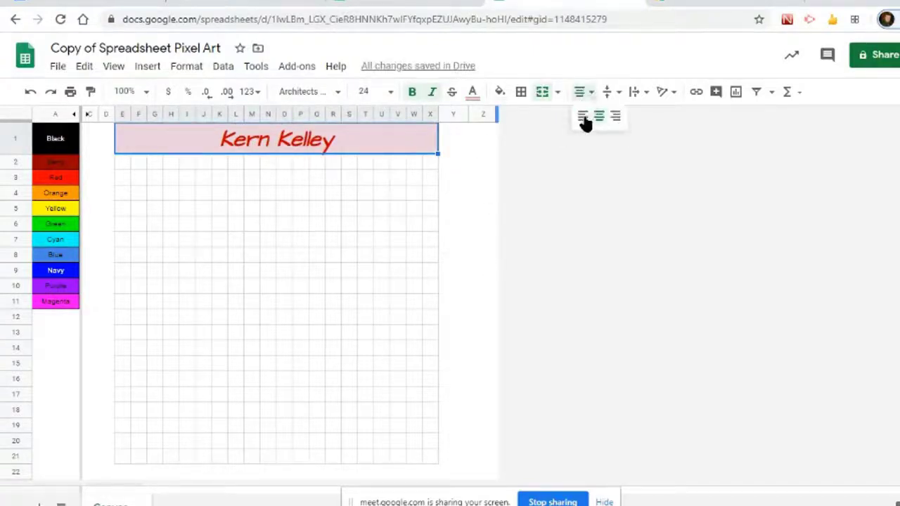
left_click(583, 116)
left_click(580, 95)
left_click(599, 117)
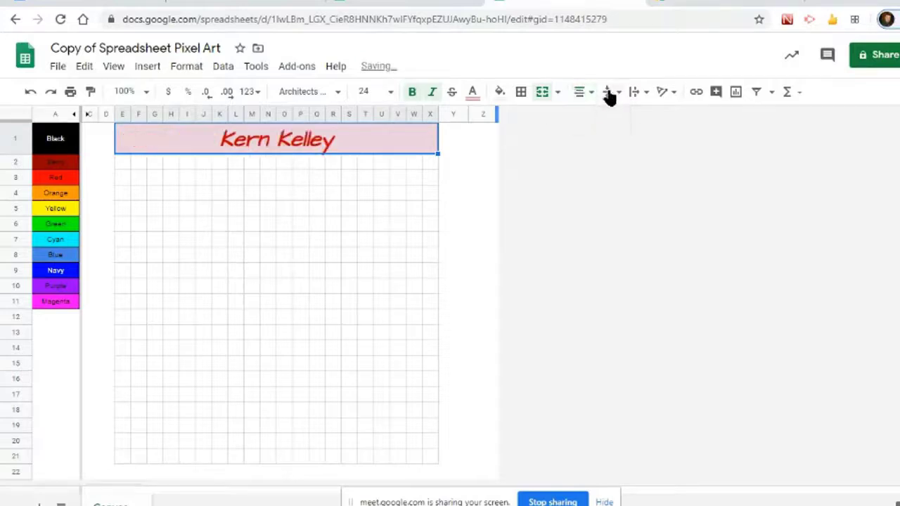
left_click(609, 92)
left_click(644, 118)
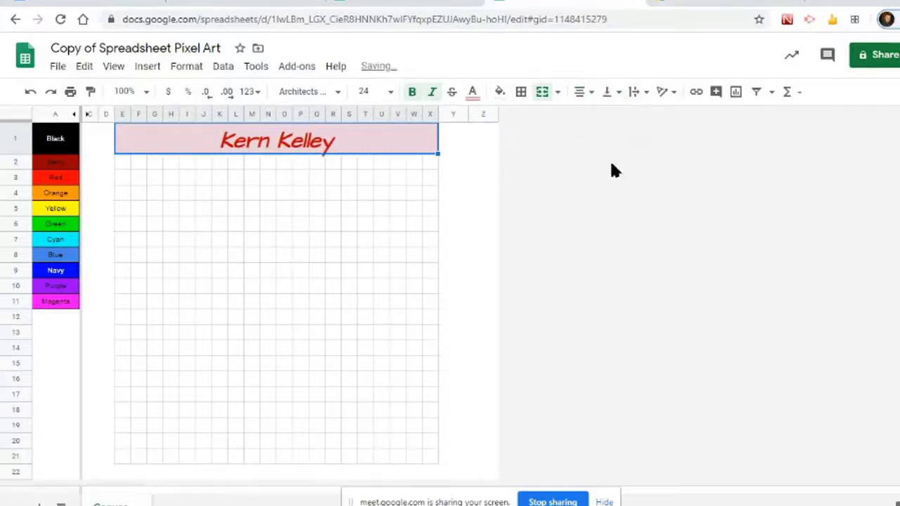
left_click(338, 140)
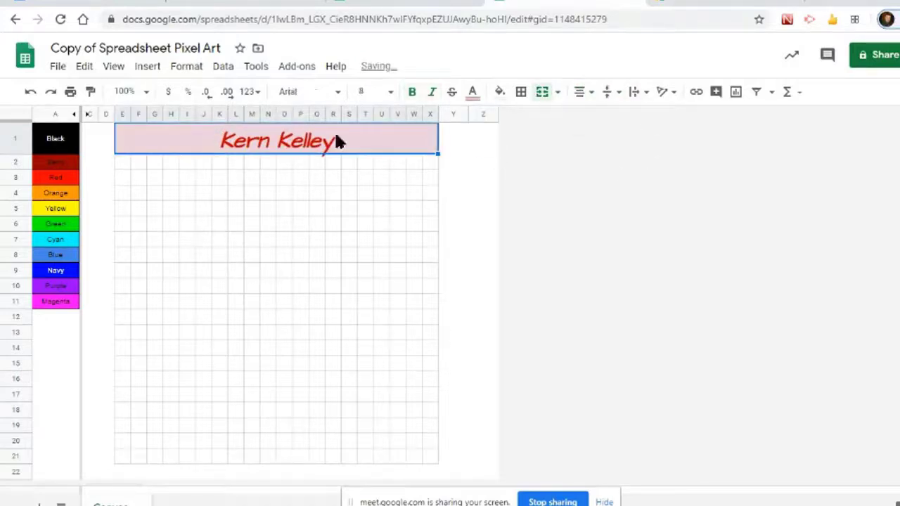
left_click(634, 93)
left_click(475, 191)
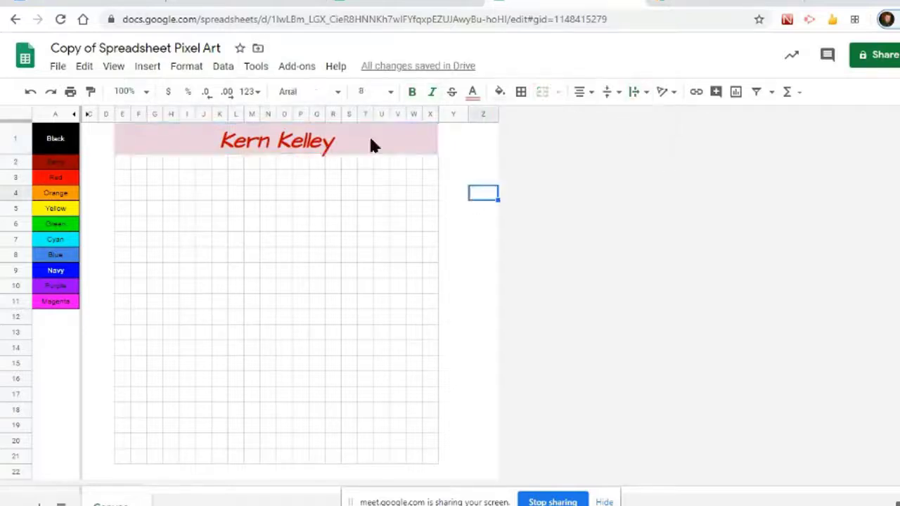
left_click(261, 144)
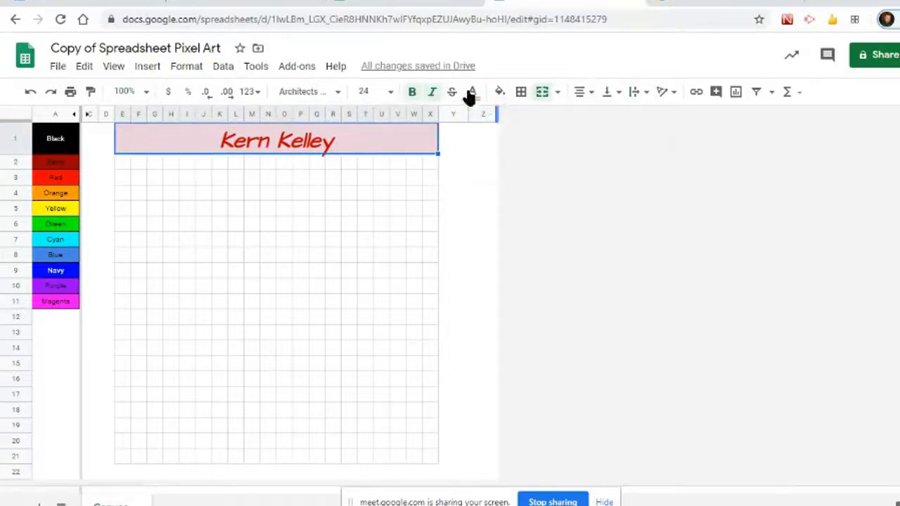
left_click(484, 167)
Step: Change the title cell's font to Artifika
left_click(386, 136)
left_click(309, 91)
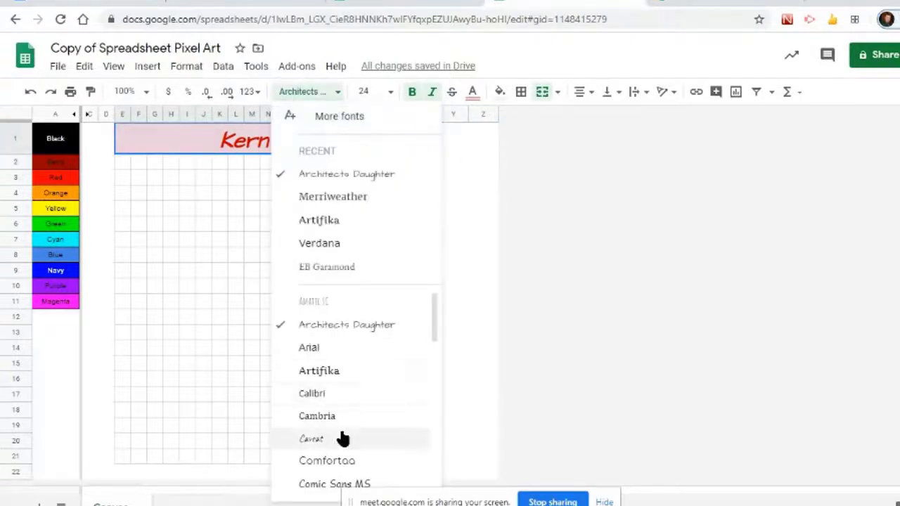
left_click(344, 382)
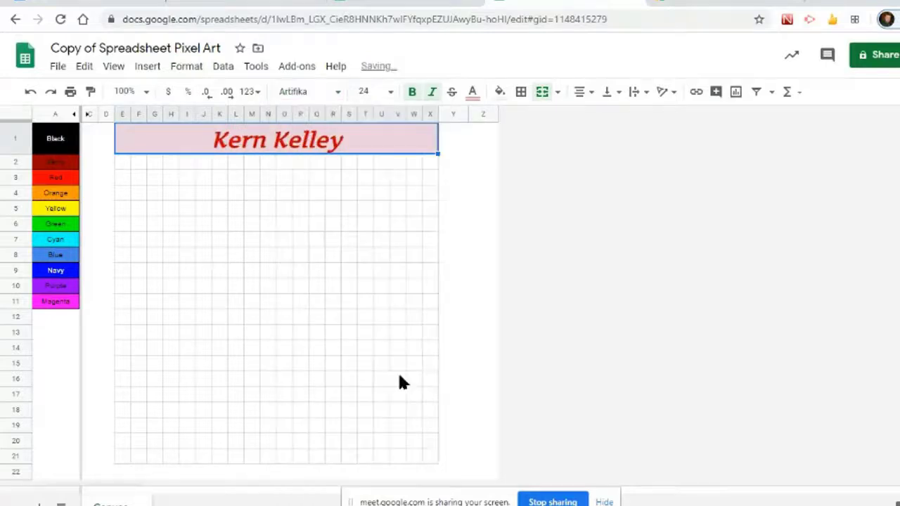
left_click(454, 163)
Step: Color the title text dark purple and fill the title cell with light blue
left_click(167, 149)
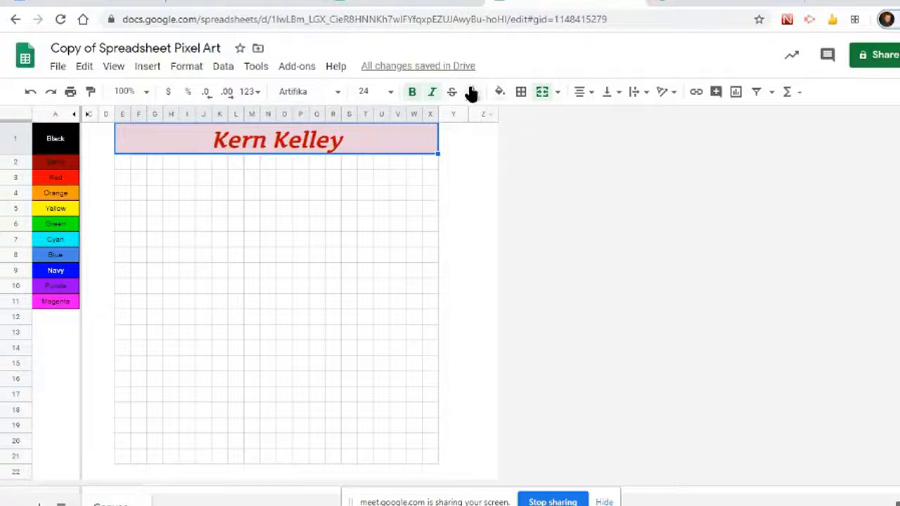
left_click(471, 91)
left_click(597, 254)
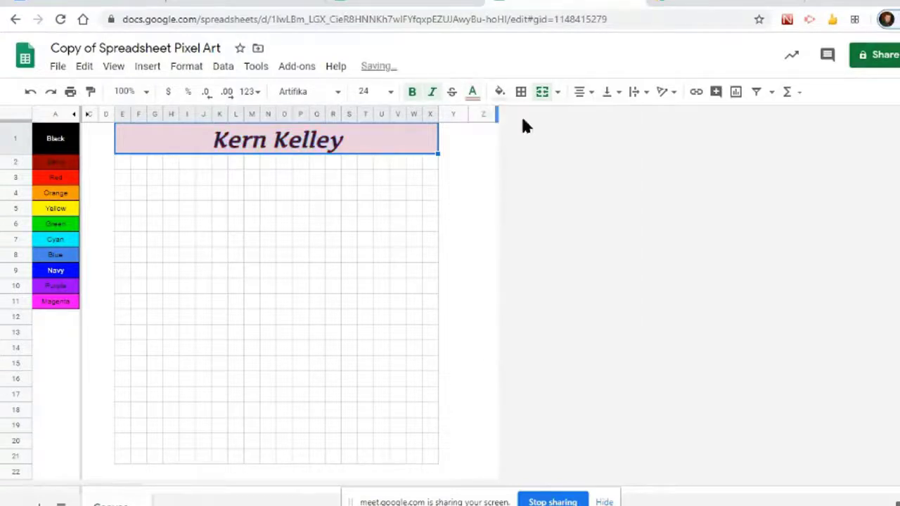
left_click(501, 92)
left_click(598, 175)
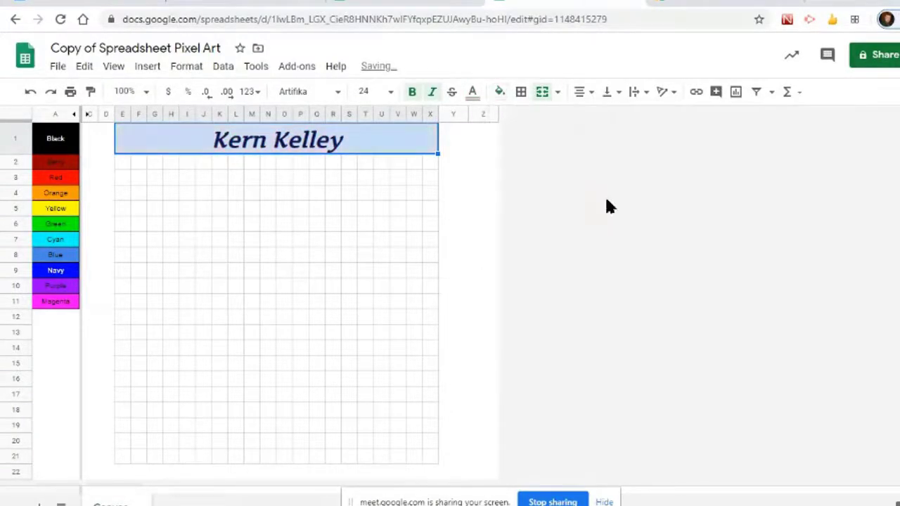
left_click(171, 177)
Step: Align the title text vertically to the middle of its cell
left_click(383, 138)
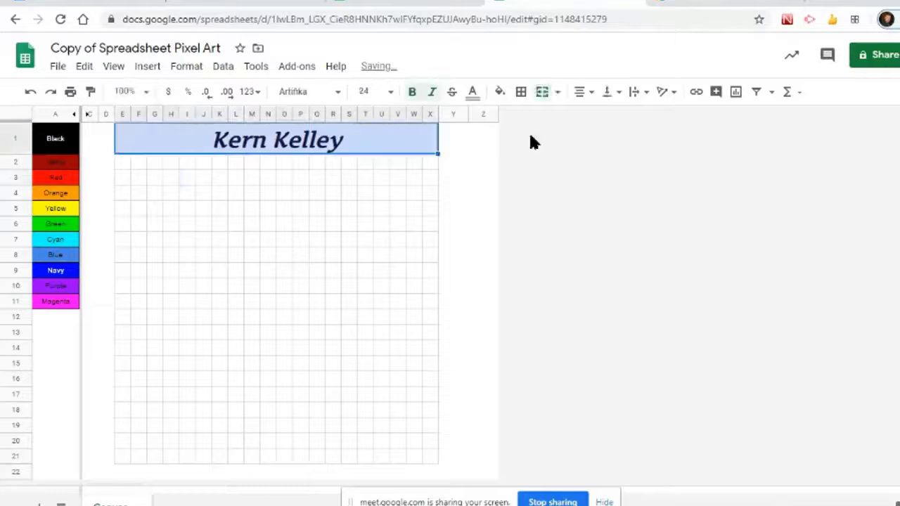
left_click(602, 96)
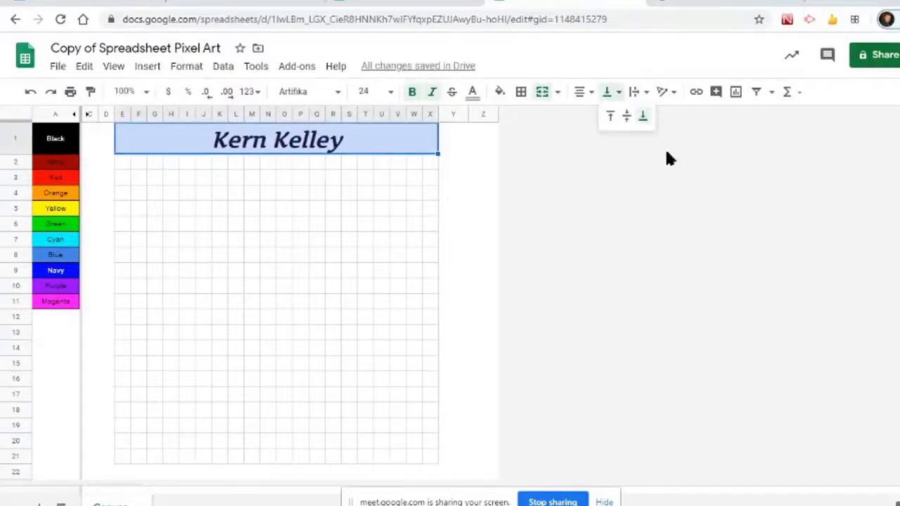
left_click(625, 115)
left_click(219, 240)
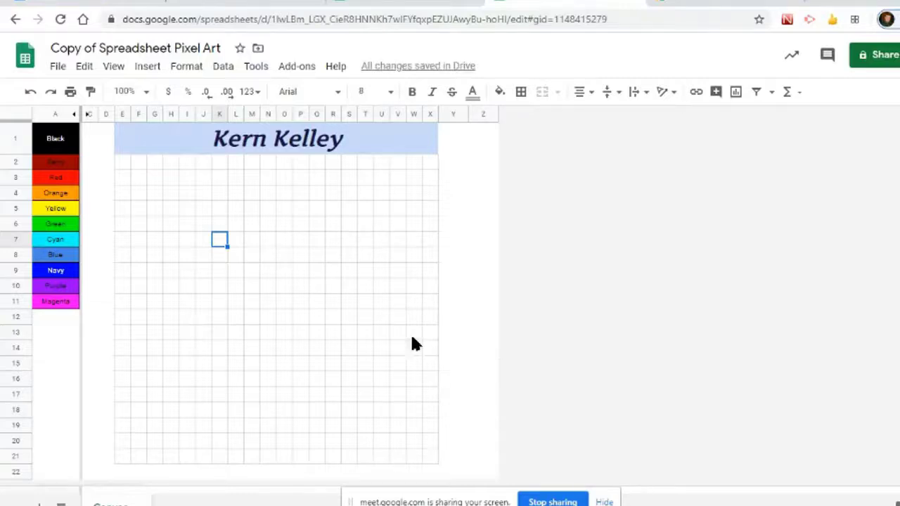
Step: Highlight column L and row 9 to locate cell L9, and enter the navy color number 9 in it
left_click(232, 113)
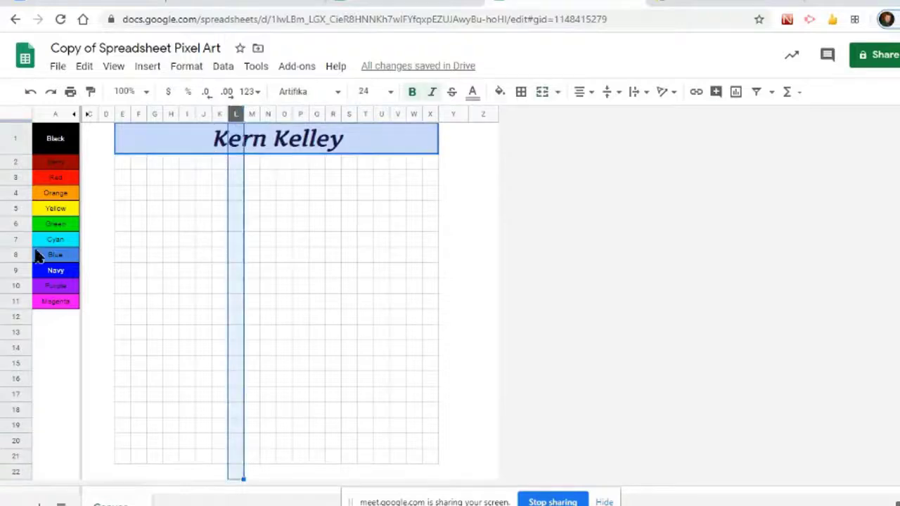
left_click(12, 270)
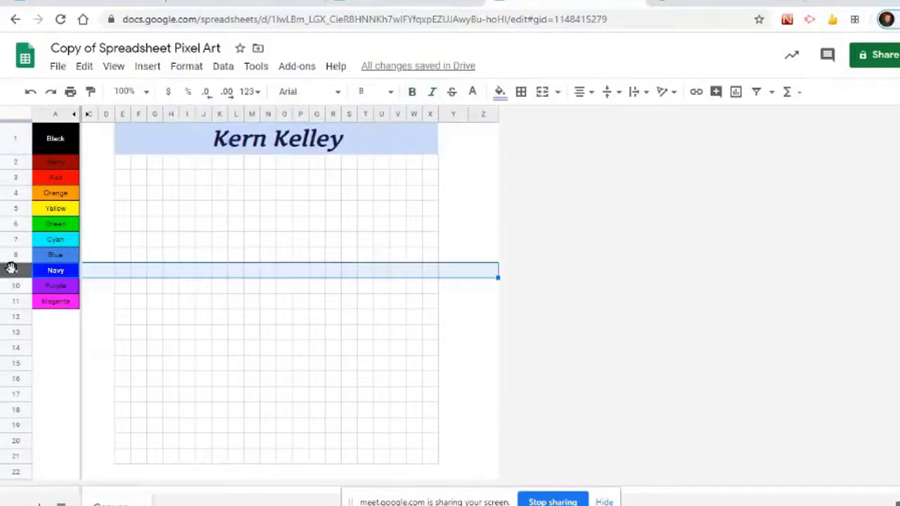
left_click(232, 271)
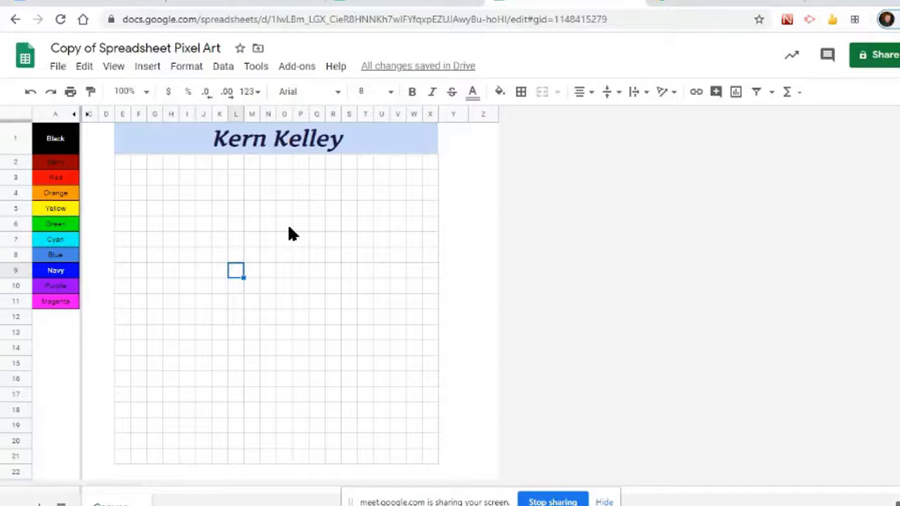
type("9")
key("Return")
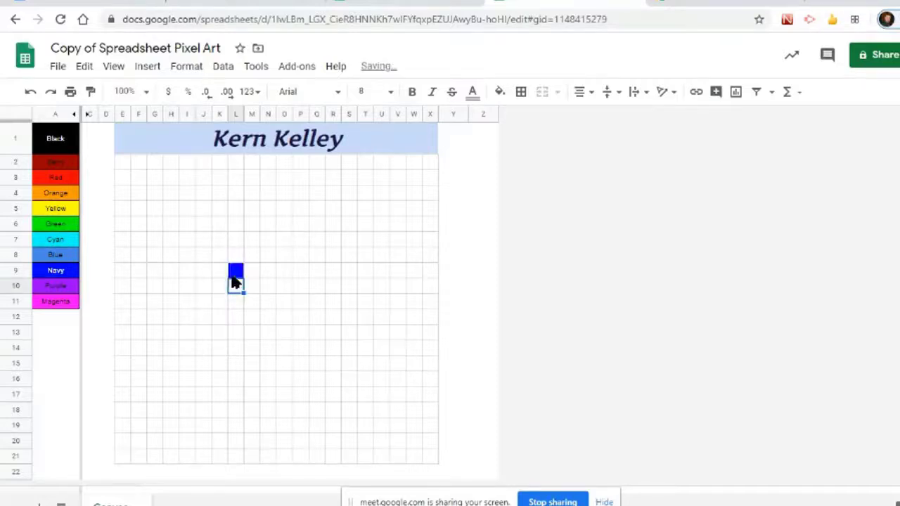
left_click(235, 271)
left_click(264, 317)
left_click(241, 269)
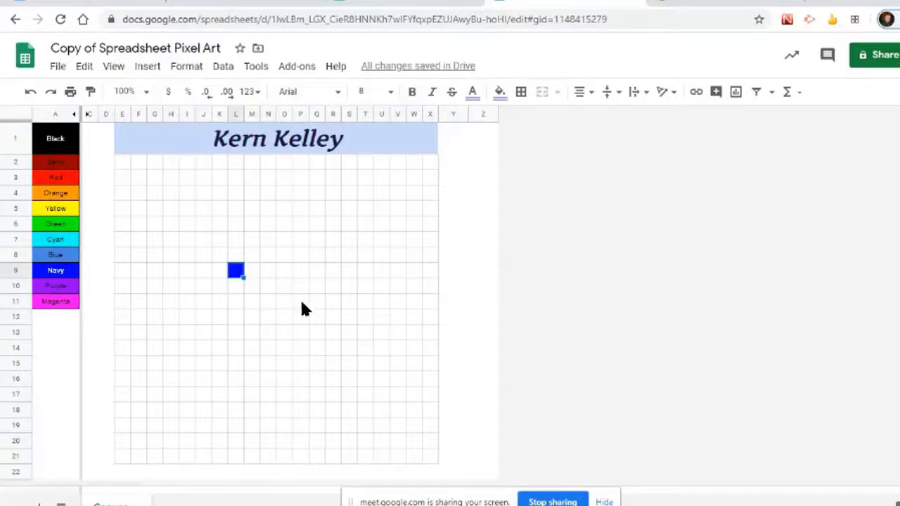
left_click(171, 363)
left_click_drag(382, 239, 367, 239)
left_click(154, 271)
left_click(382, 224)
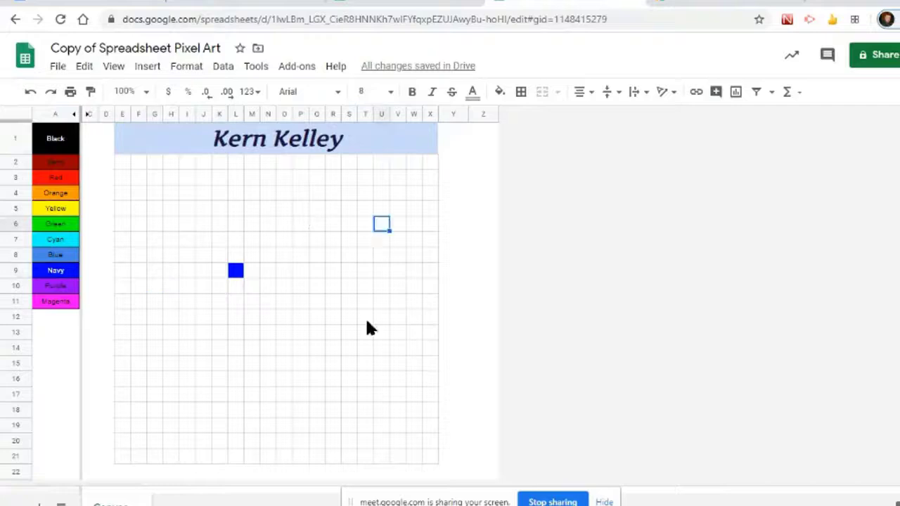
left_click(203, 303)
left_click(285, 308)
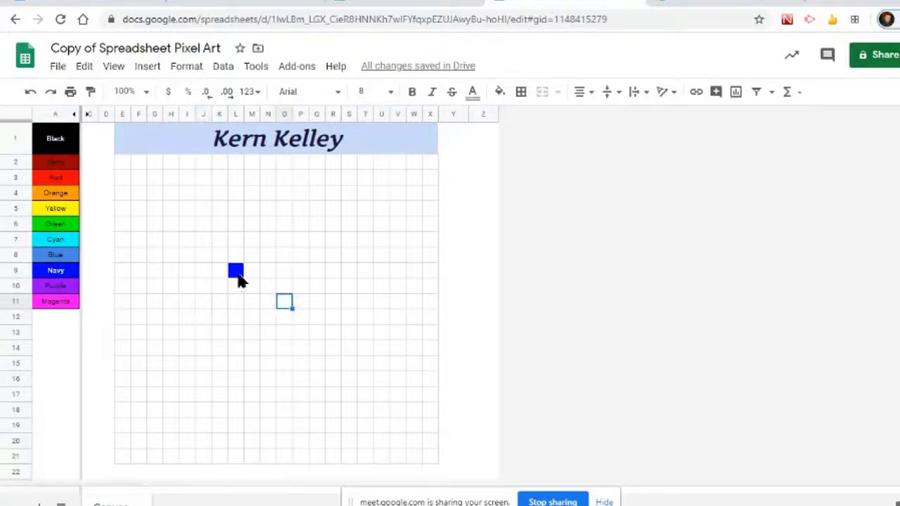
left_click(237, 273)
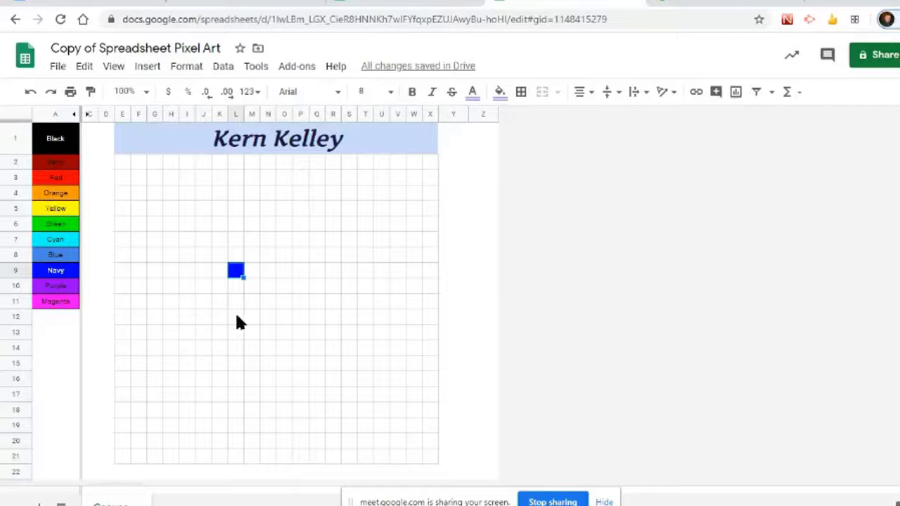
left_click(316, 285)
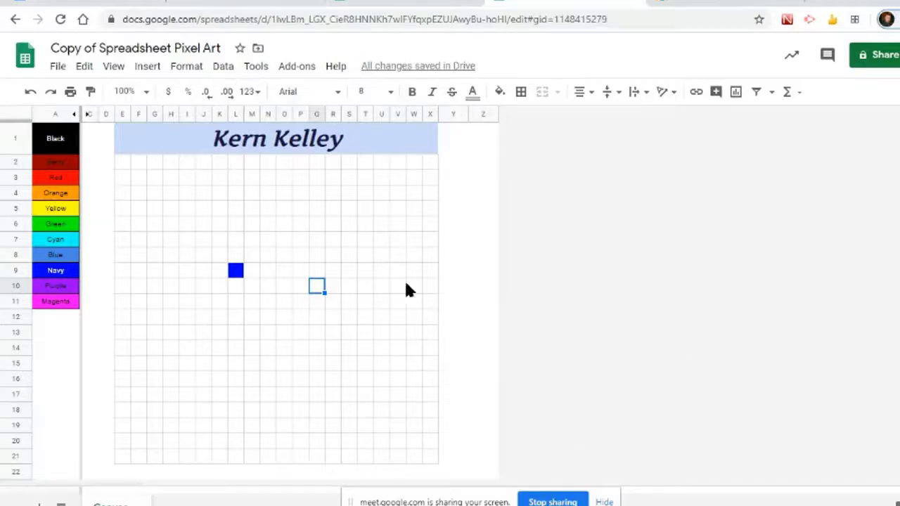
key("Return")
left_click(333, 350)
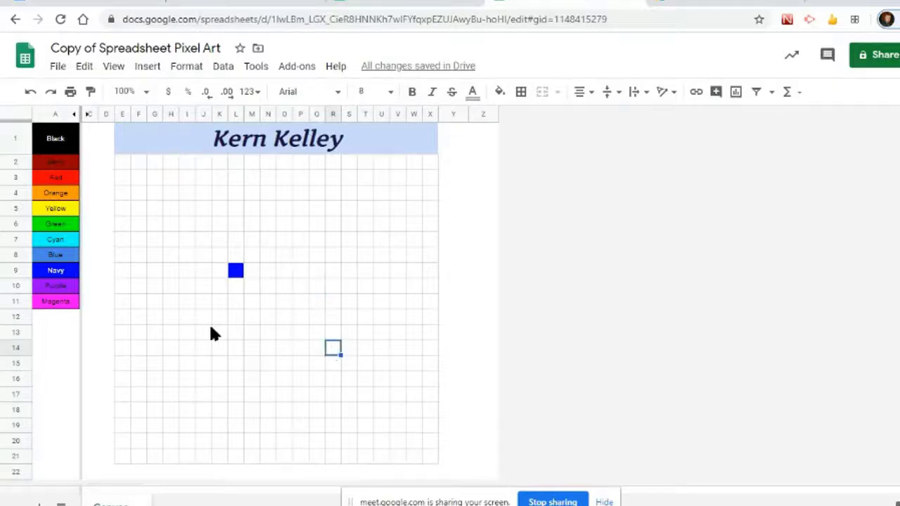
left_click(218, 346)
left_click(251, 314)
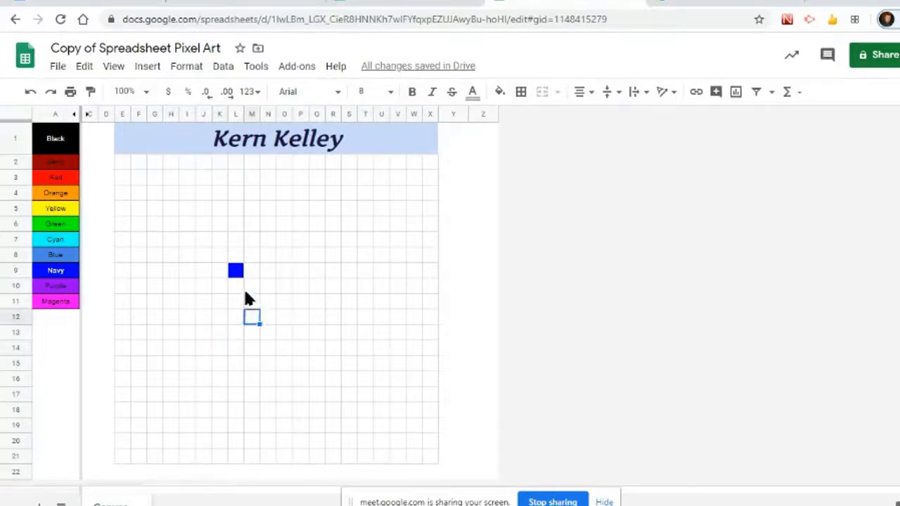
left_click(236, 273)
left_click(279, 293)
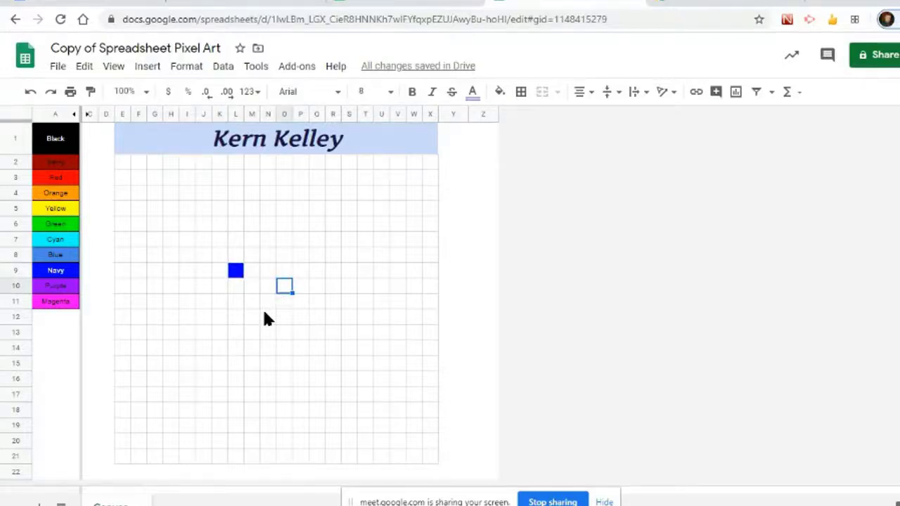
left_click(254, 331)
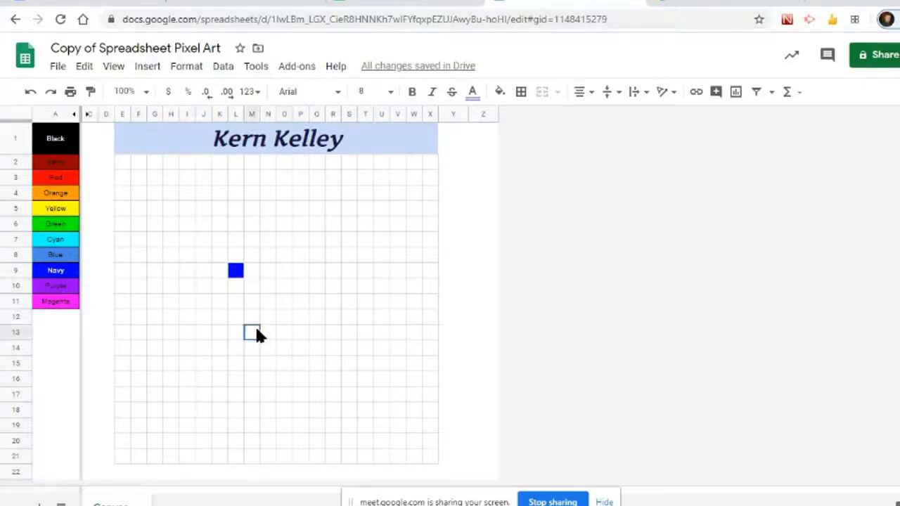
left_click(234, 273)
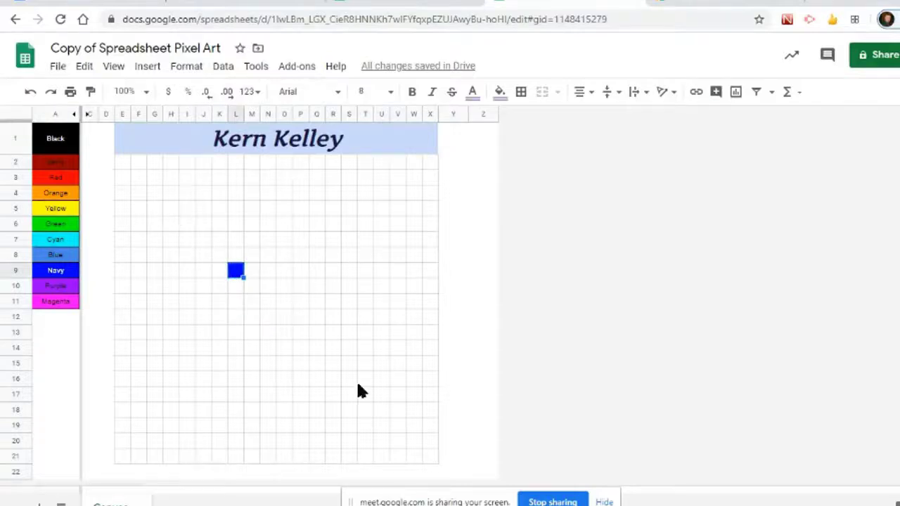
left_click(349, 317)
left_click(350, 286)
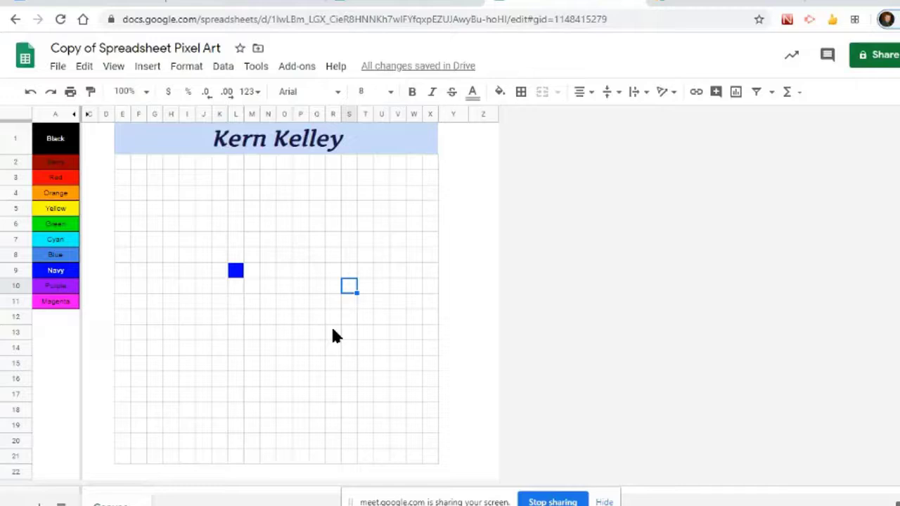
left_click(333, 229)
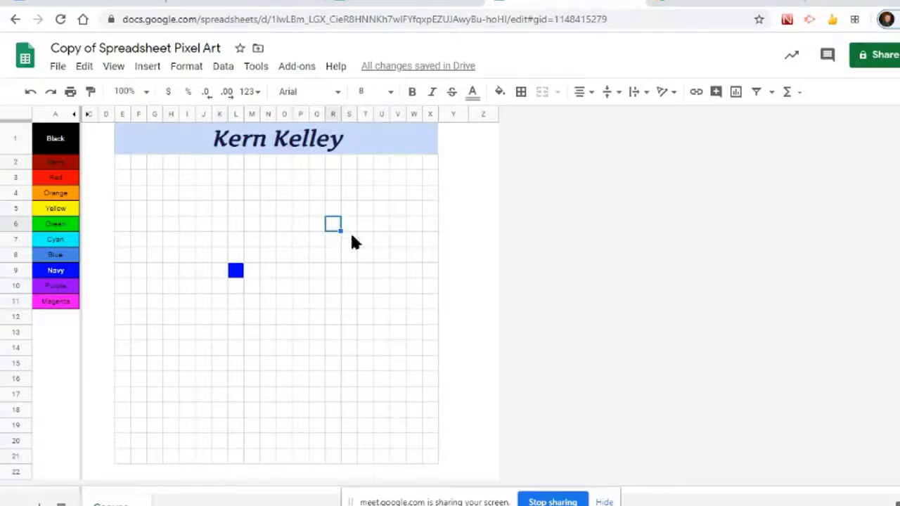
left_click(333, 364)
left_click(145, 359)
left_click(299, 347)
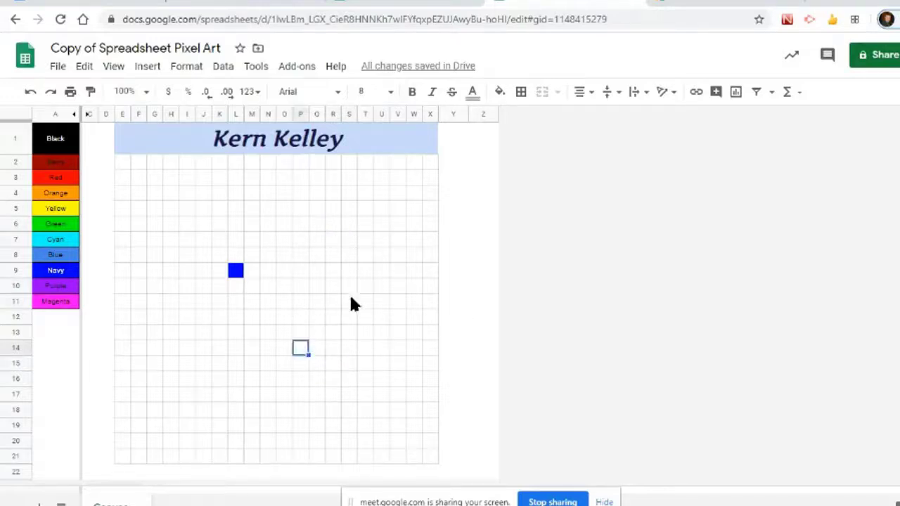
left_click(350, 300)
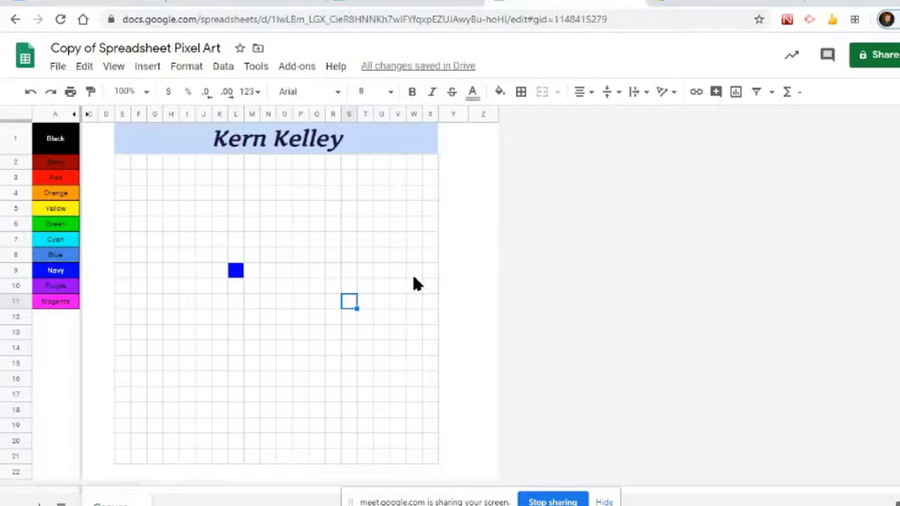
left_click(397, 255)
left_click(268, 348)
left_click(362, 335)
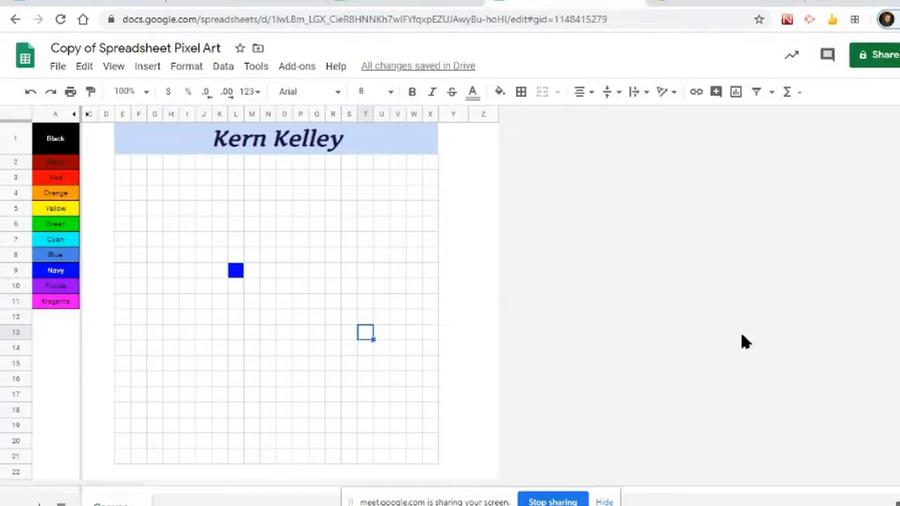
left_click(355, 267)
left_click_drag(219, 333, 235, 333)
left_click(304, 318)
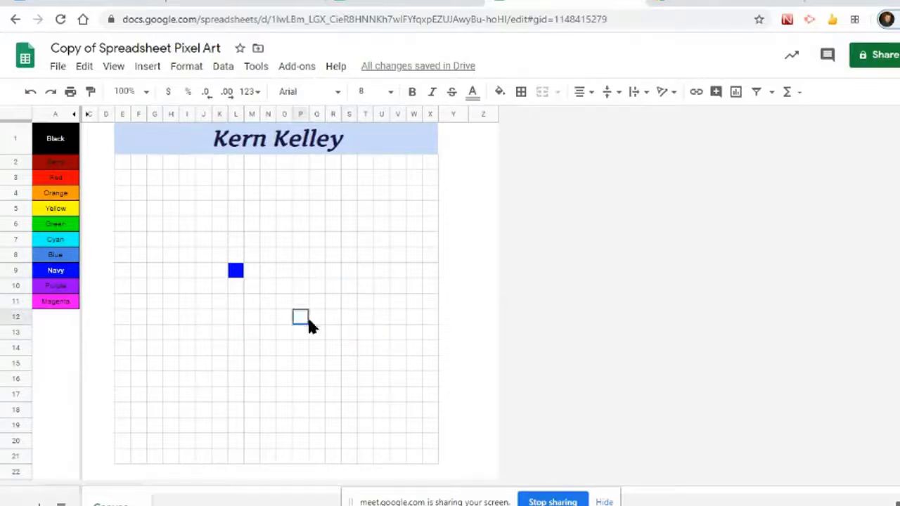
left_click(346, 335)
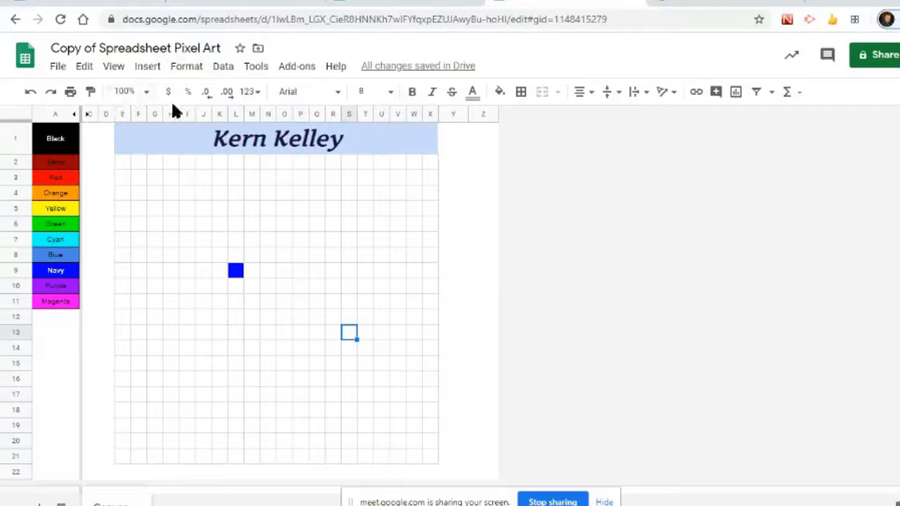
Step: Highlight column I and row 14 to locate cell I14, and enter the red color number 3 in it
left_click(187, 114)
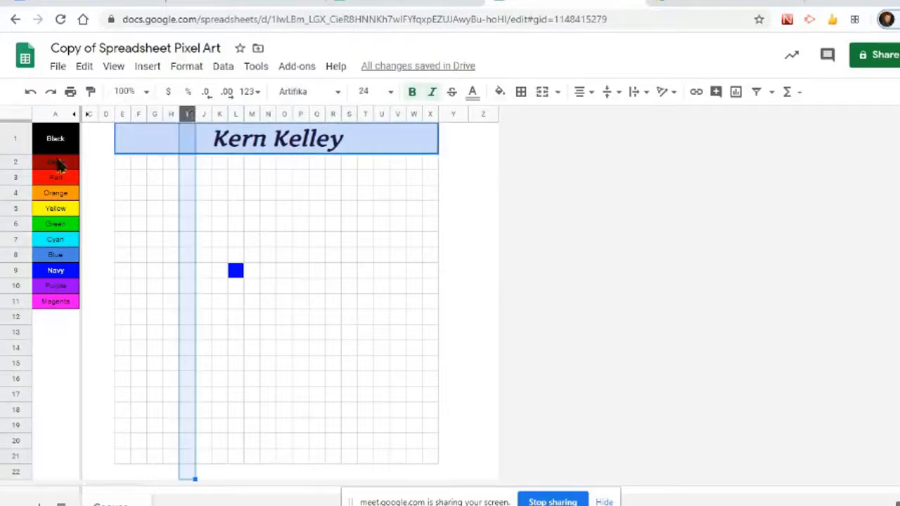
left_click(13, 347)
left_click(185, 347)
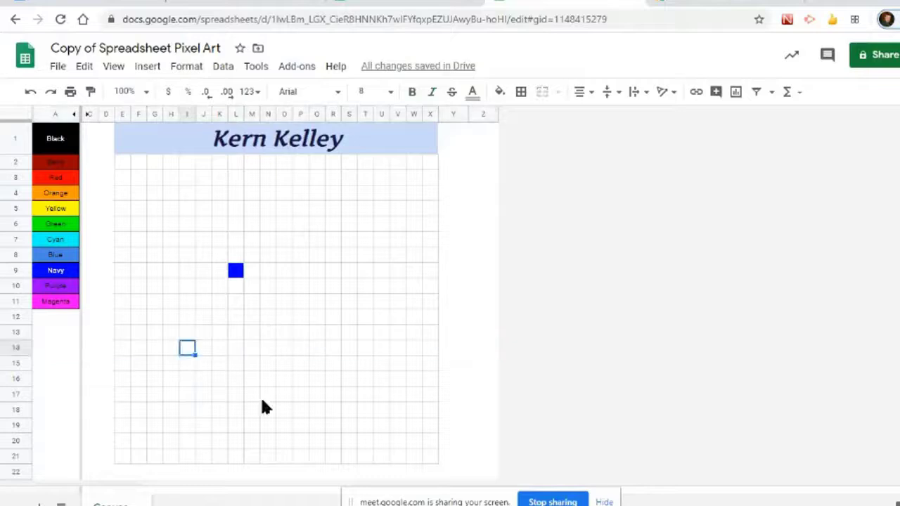
type("3")
key("Return")
key("Right")
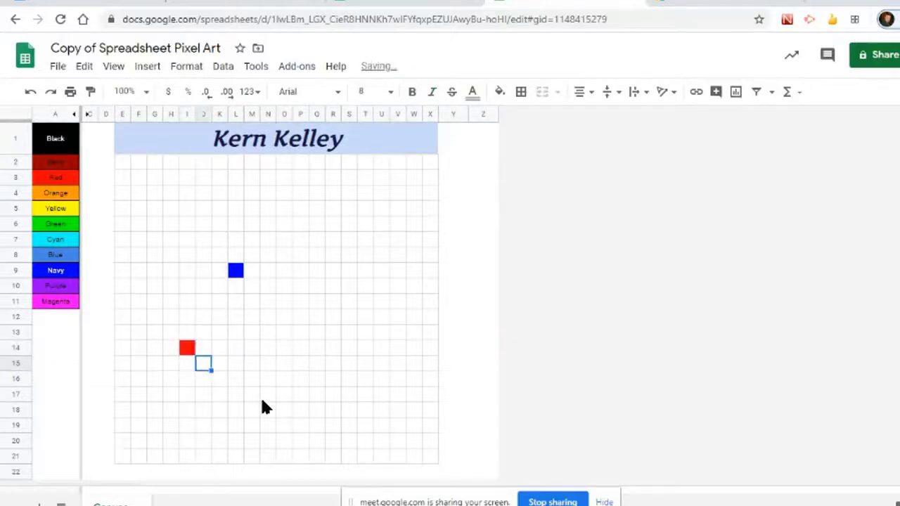
key("Right")
key("Down")
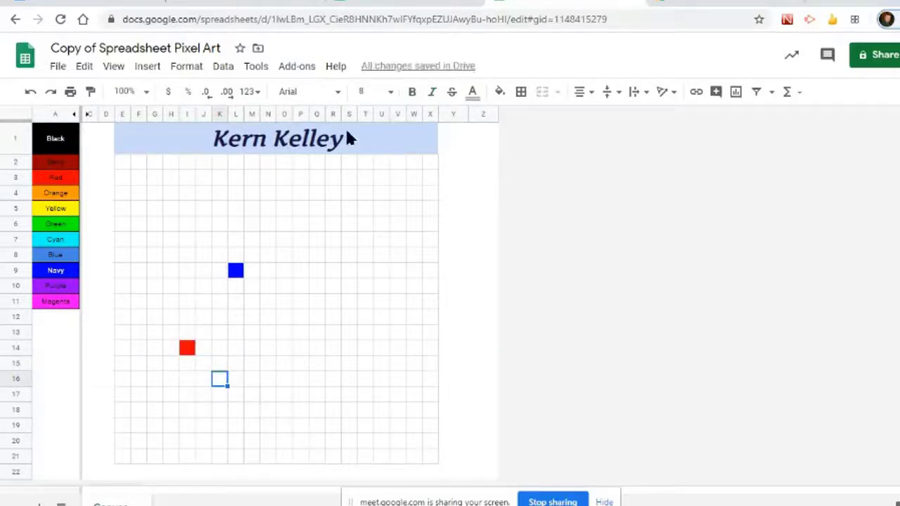
key("Return")
key("Escape")
Step: Locate cell S15 on the canvas by its column and row, and enter the red color number 3 in it
left_click(348, 114)
left_click(317, 332)
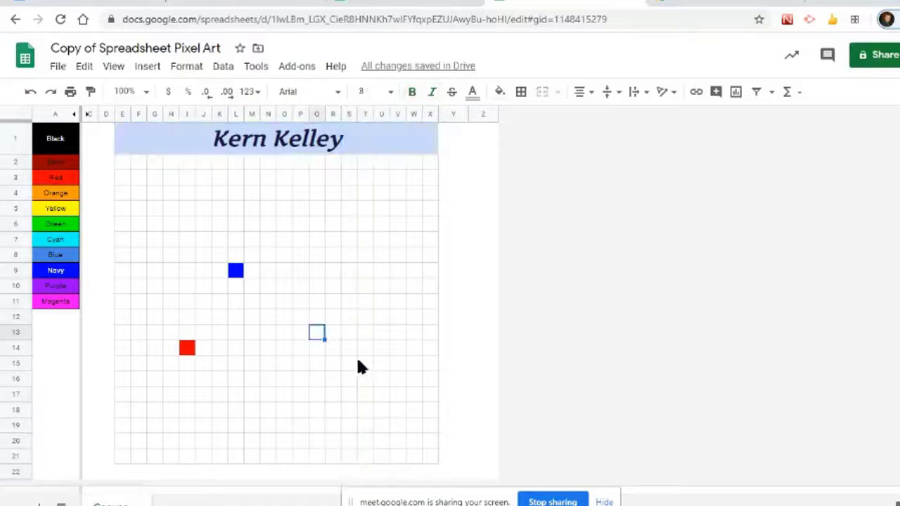
left_click(348, 331)
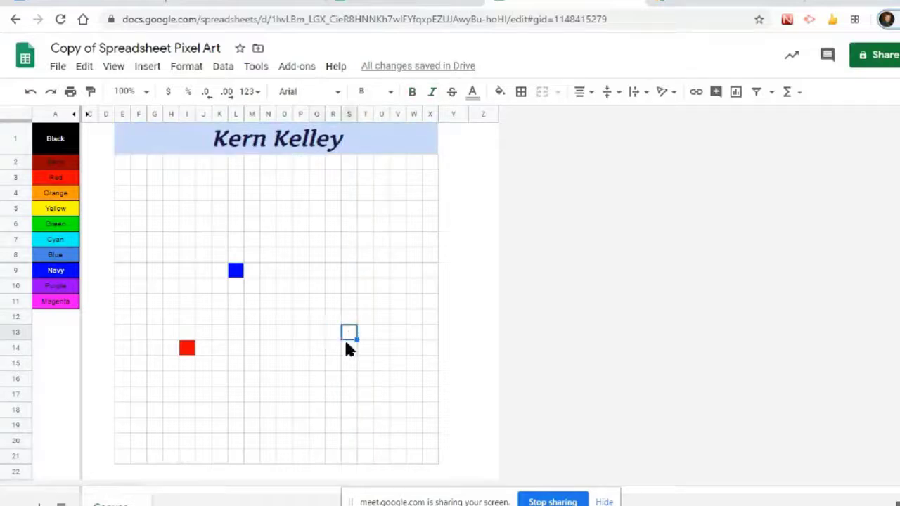
left_click(347, 347)
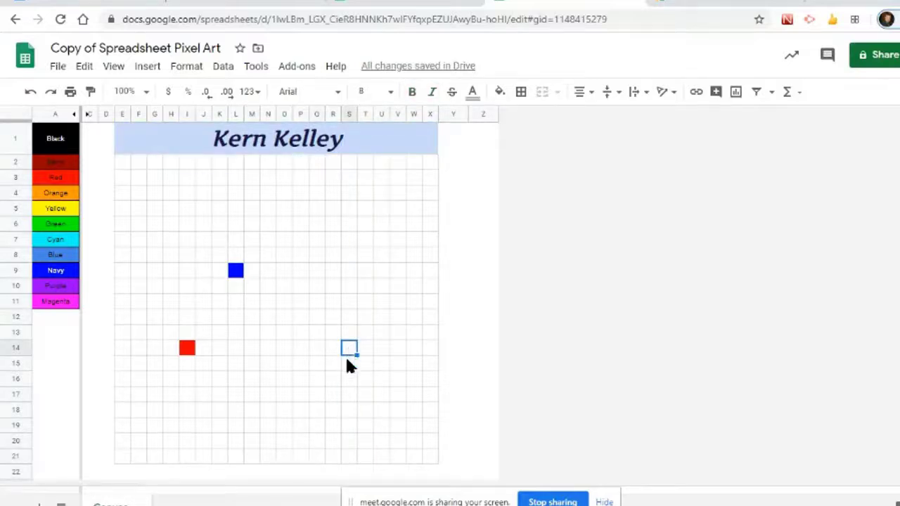
left_click(348, 365)
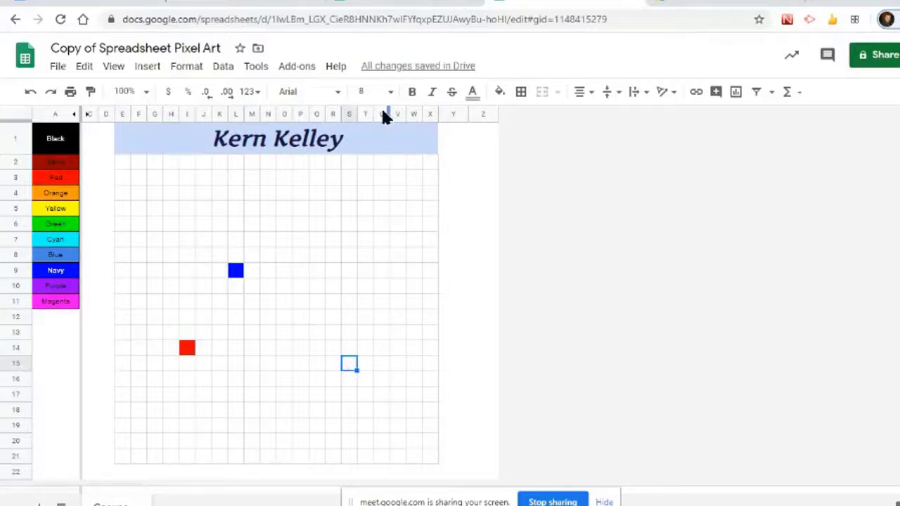
type("3")
key("Return")
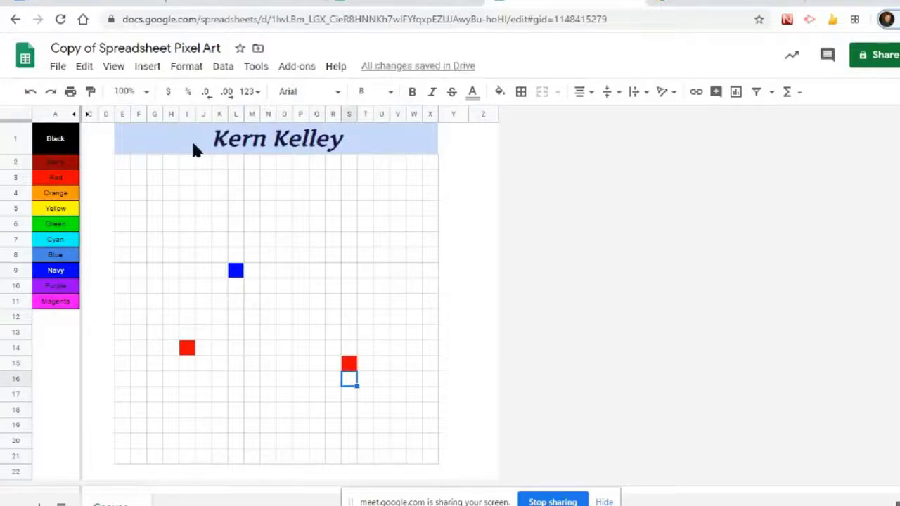
Step: Enter the black color number 1 in canvas cell I7
left_click(182, 240)
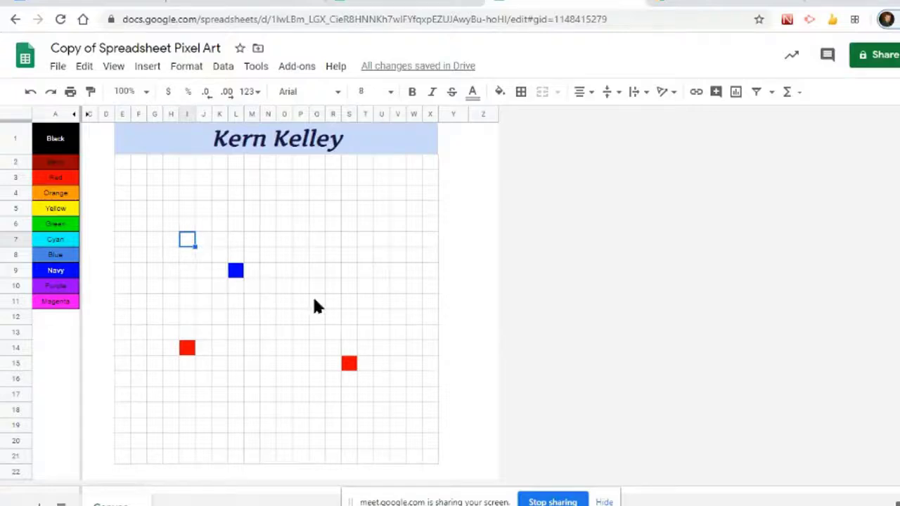
type("1")
key("Return")
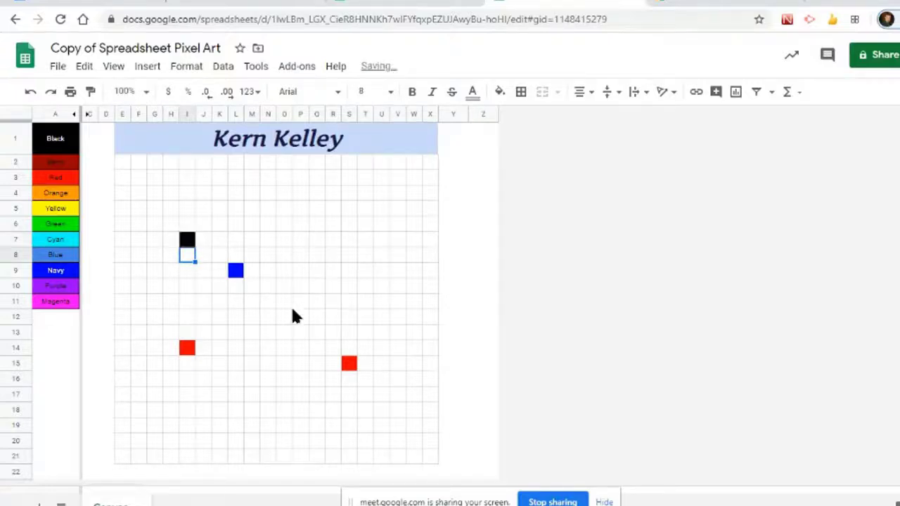
key("Up")
key("Right")
key("Up")
key("Up")
key("Right")
key("Right")
key("Right")
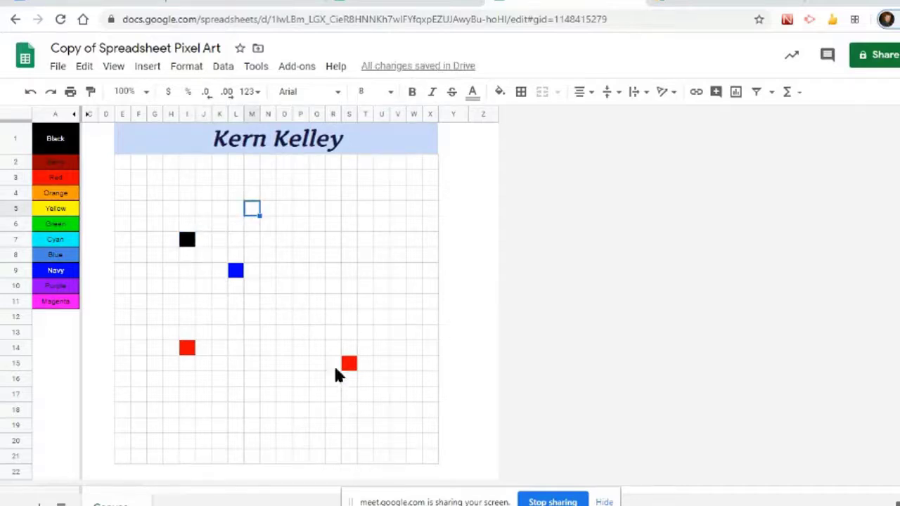
left_click(336, 256)
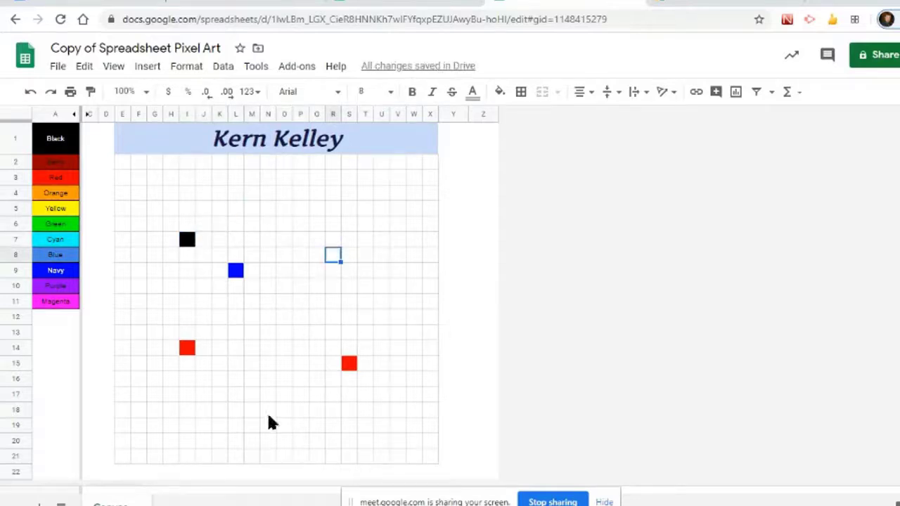
left_click(308, 316)
left_click(360, 259)
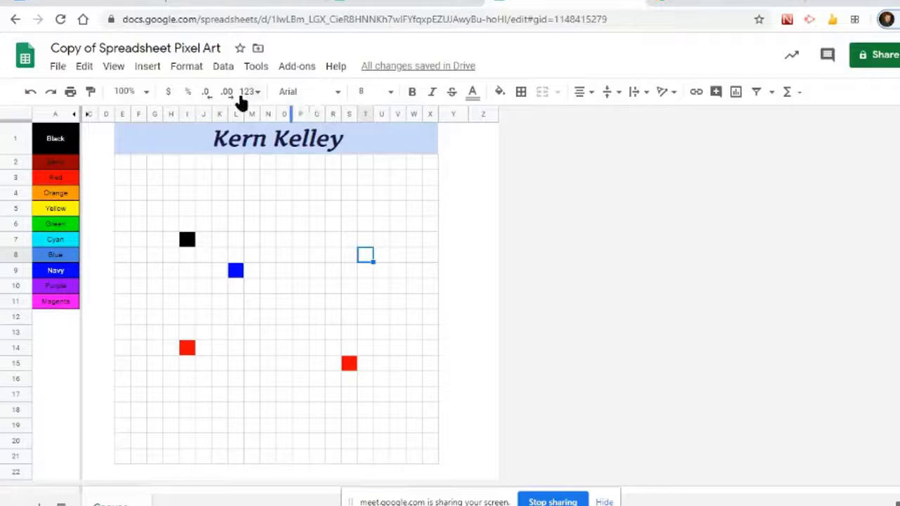
Step: Enter the red color number 3 in canvas cells J15 and R16
left_click(203, 352)
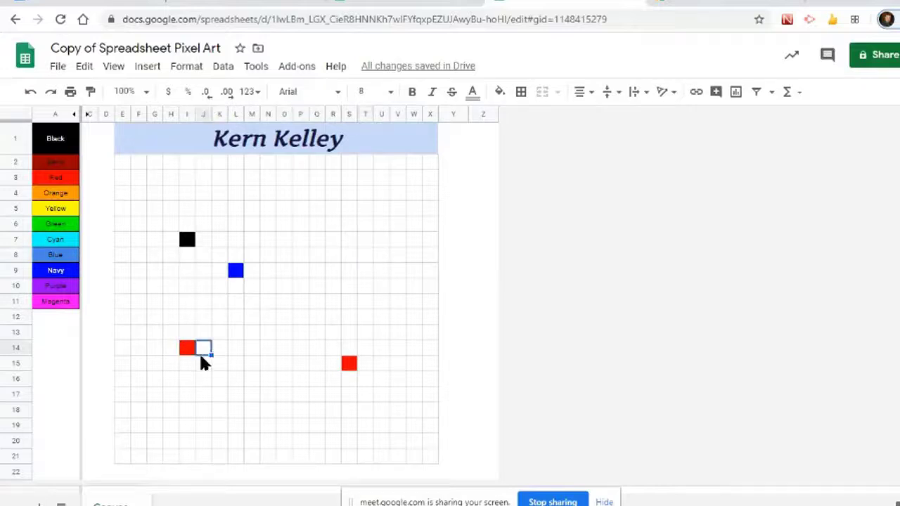
left_click(204, 361)
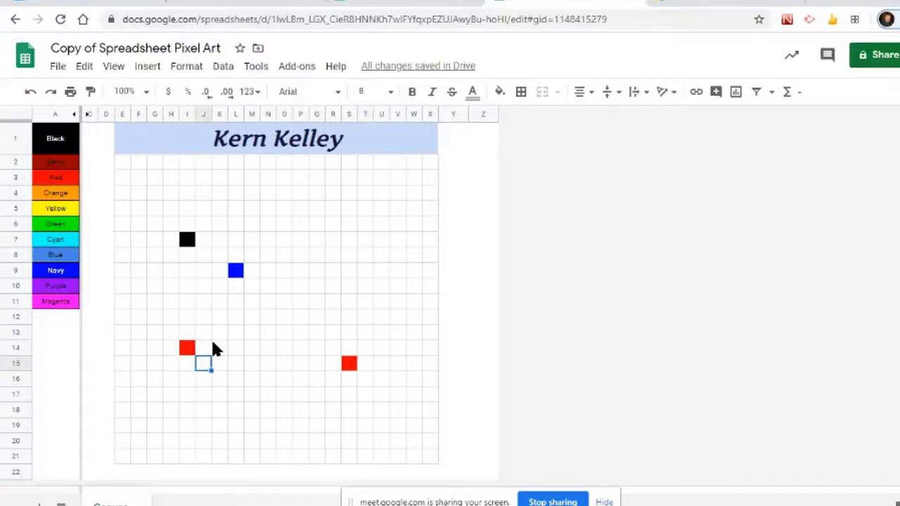
type("3")
left_click(222, 398)
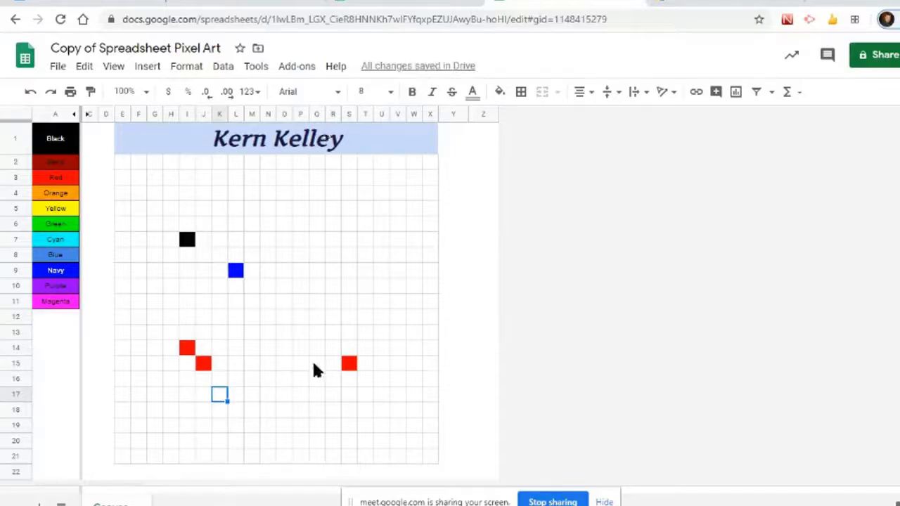
left_click(333, 394)
left_click(333, 381)
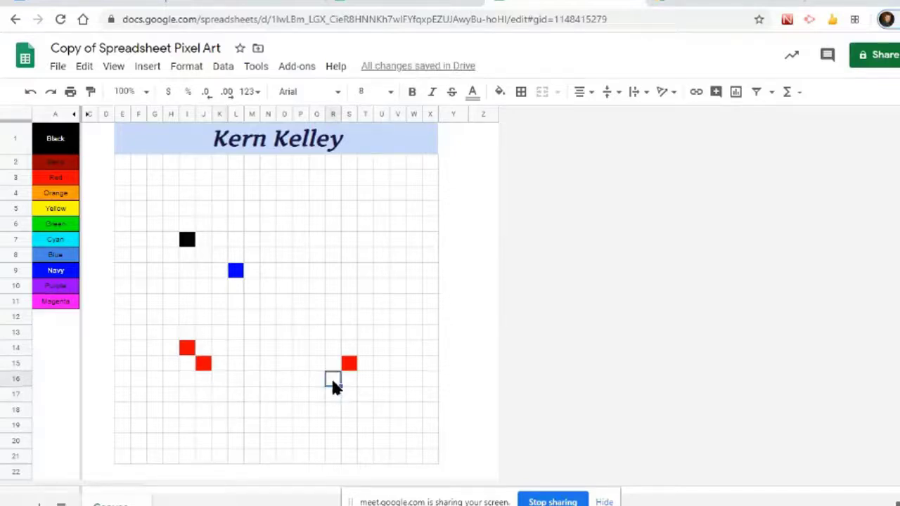
type("3")
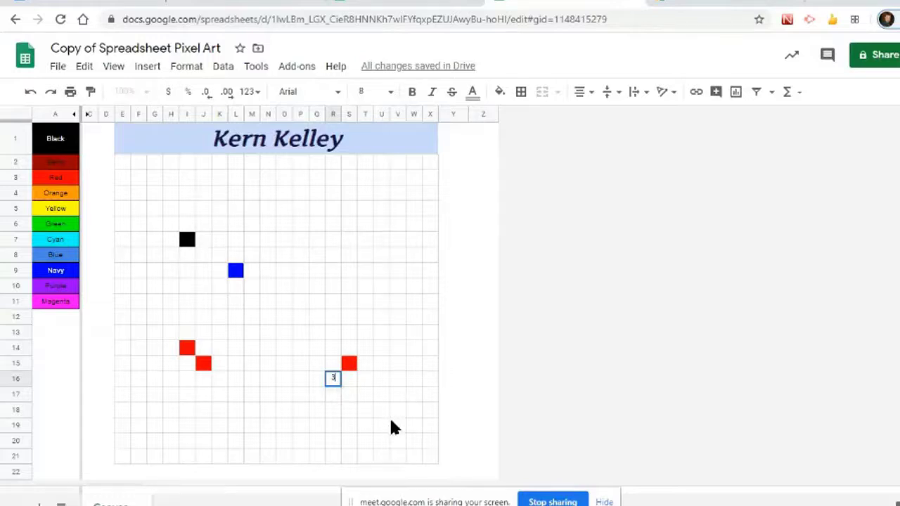
left_click(323, 409)
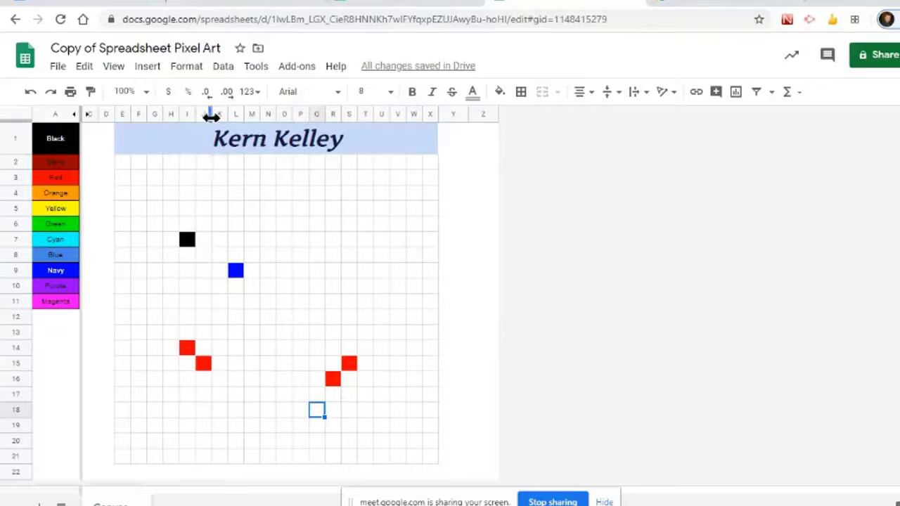
Step: Enter the dark red color number 2 in cell J7, beside the black pixel
left_click(202, 250)
left_click(203, 237)
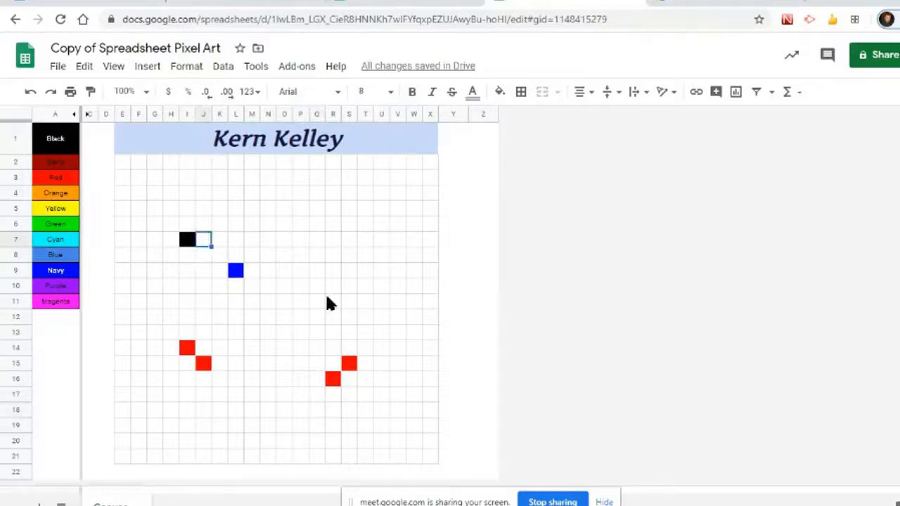
type("2")
left_click(271, 319)
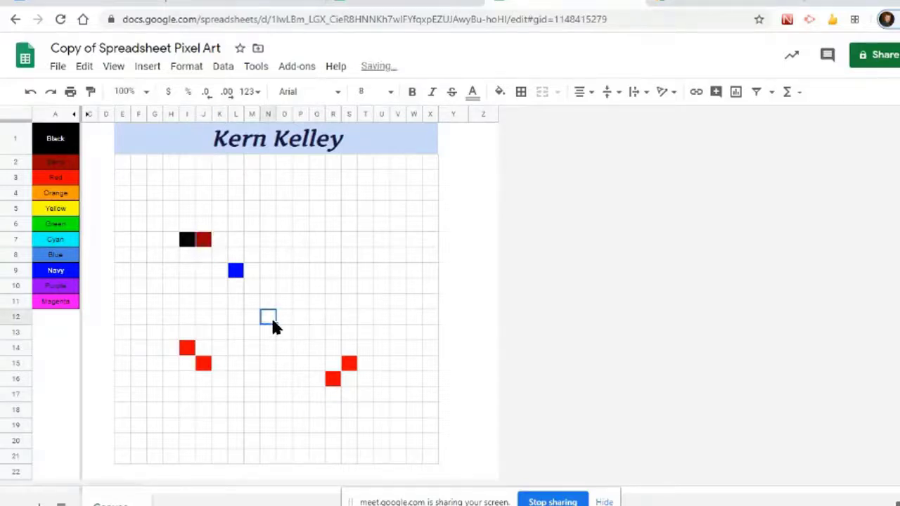
Step: Enter the red color number 3 in cell T14 to extend the diagonal of red pixels
type("1")
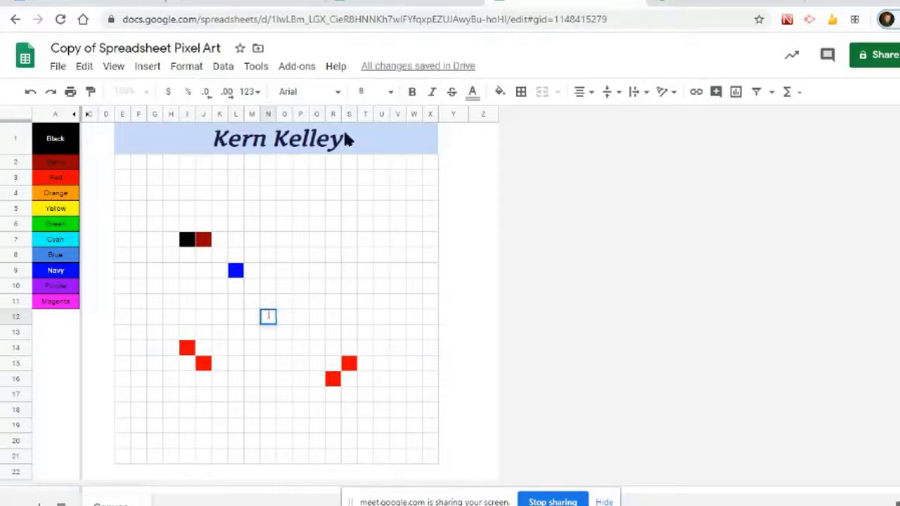
left_click(362, 343)
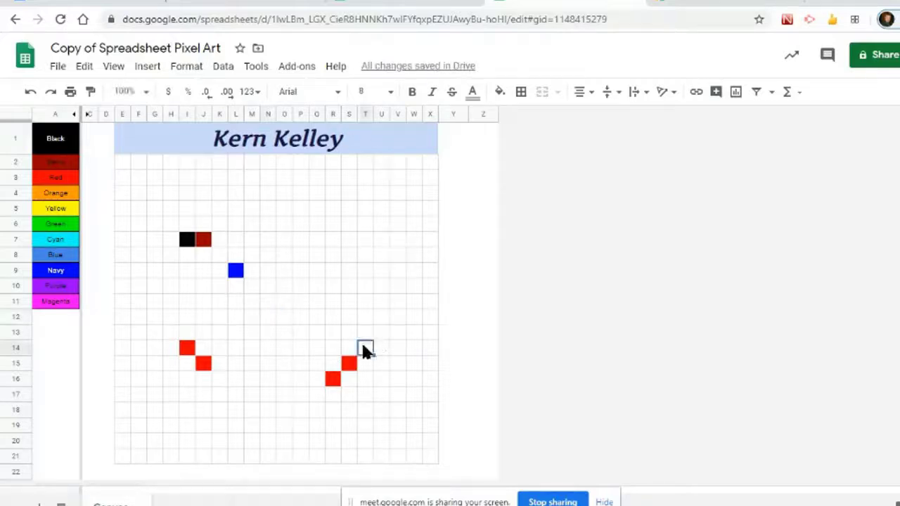
type("1")
left_click(366, 315)
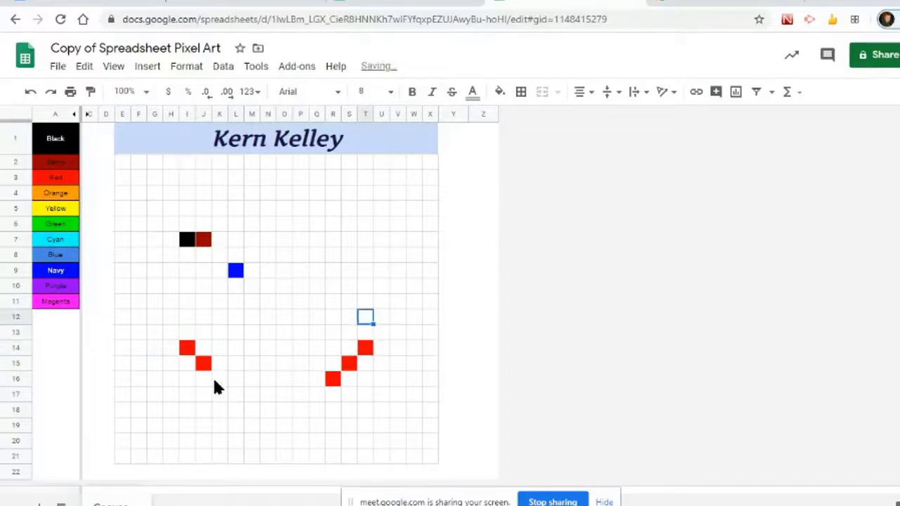
Step: Enter the red color number 3 in cell K7 and the navy color number 9 in cell Q9
left_click(219, 239)
type("3")
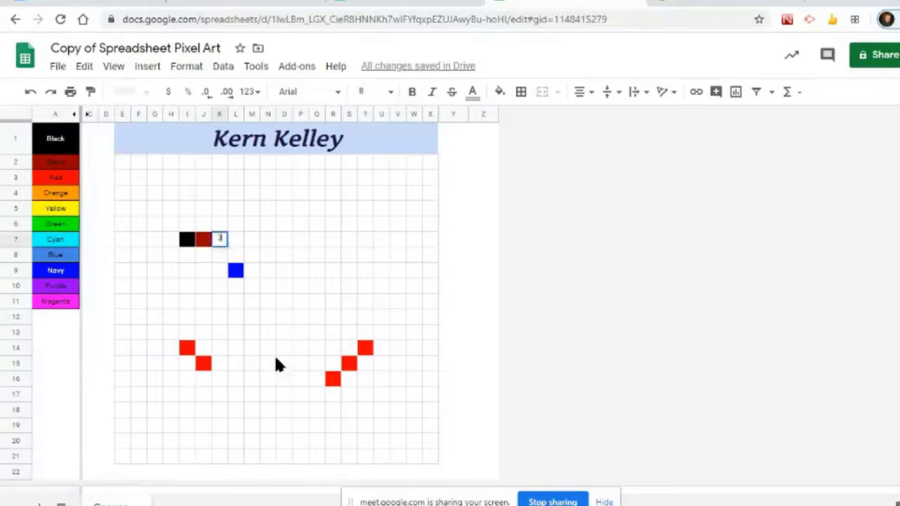
left_click(220, 377)
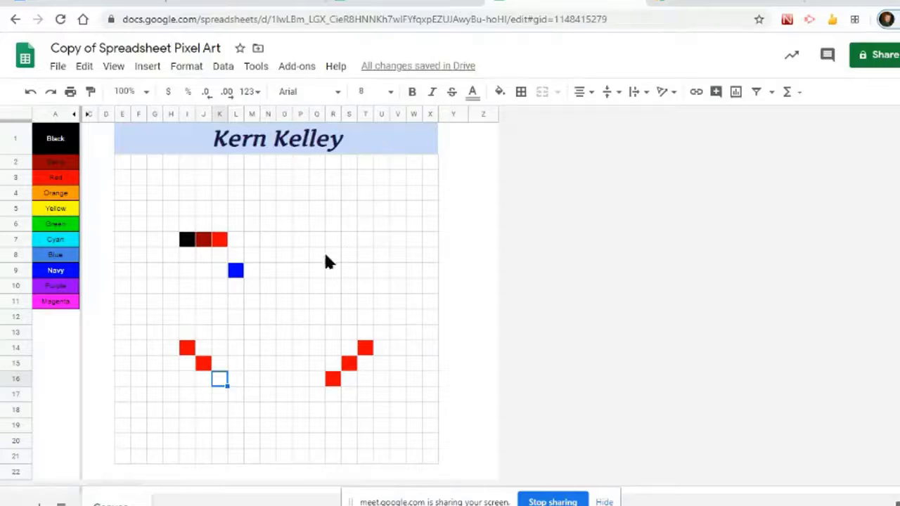
left_click(317, 270)
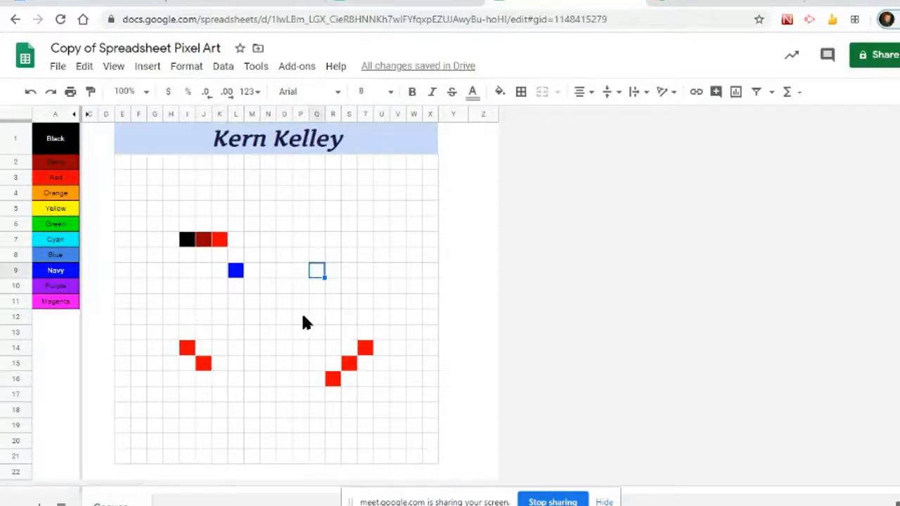
type("9")
left_click(301, 304)
Step: Enter the red color number 3 in canvas cell K16 to extend the diagonal of red pixels
left_click(220, 381)
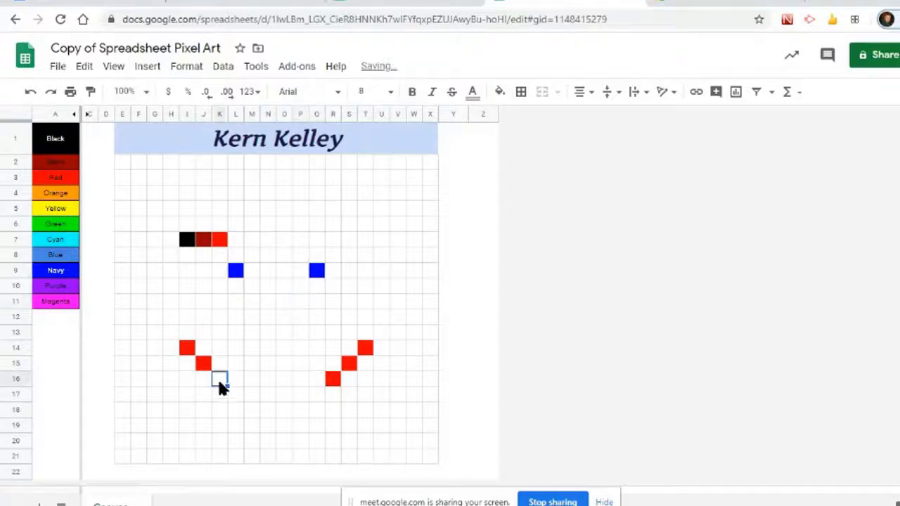
type("3")
left_click(251, 410)
left_click(268, 363)
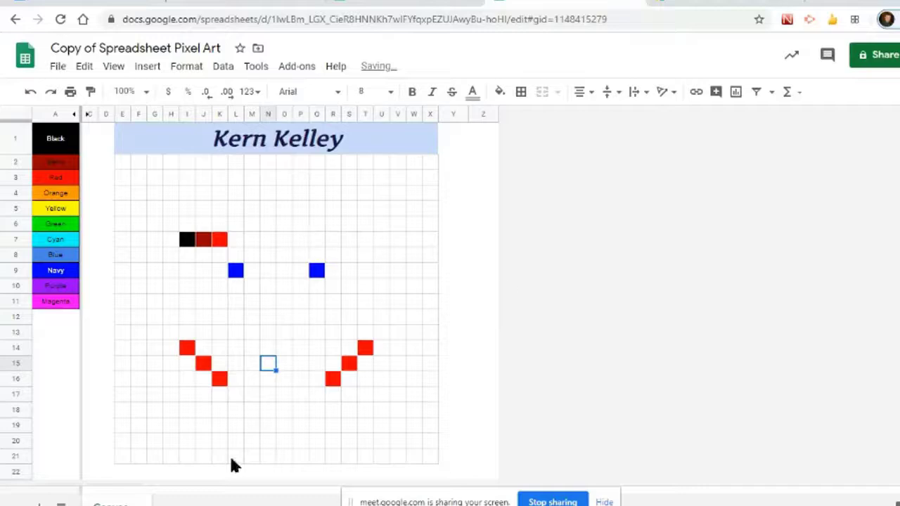
left_click(234, 381)
left_click(220, 412)
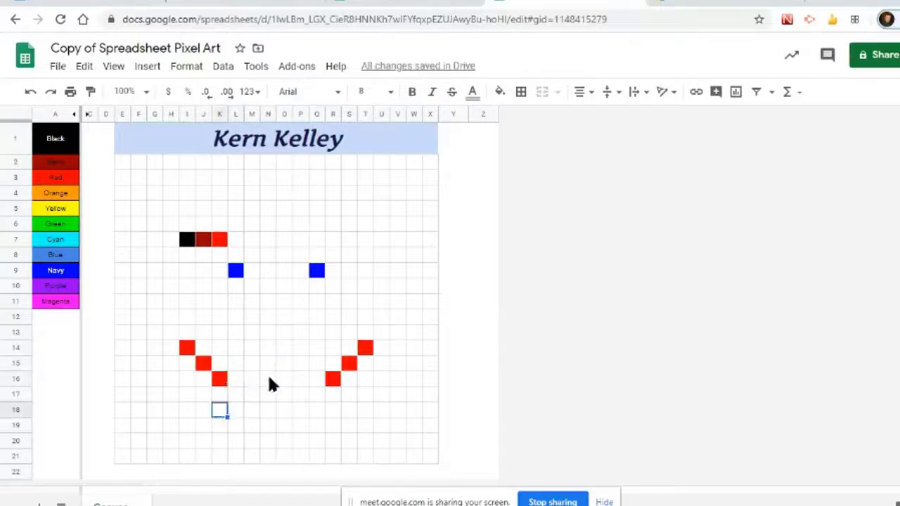
left_click(315, 320)
left_click(268, 348)
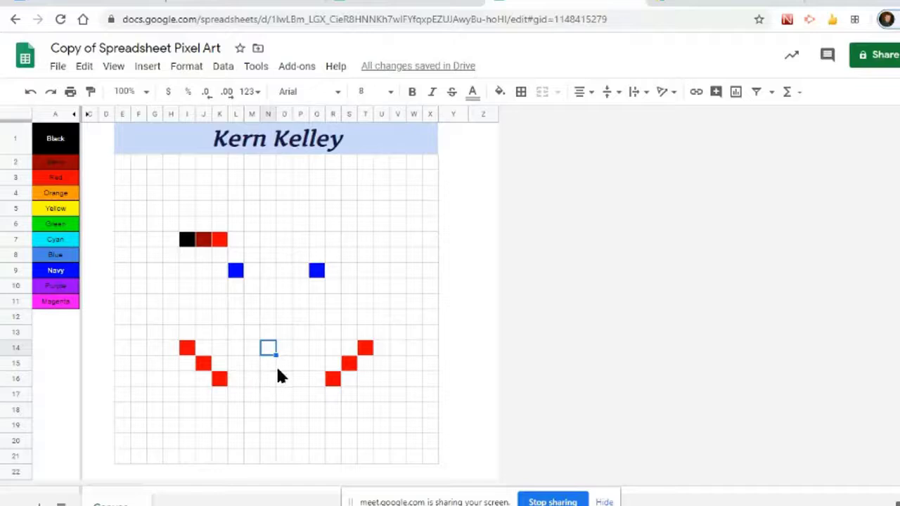
Step: Try entering the number 123123 and the text dsafd in canvas cell N14
type("123123")
key("Return")
left_click(266, 346)
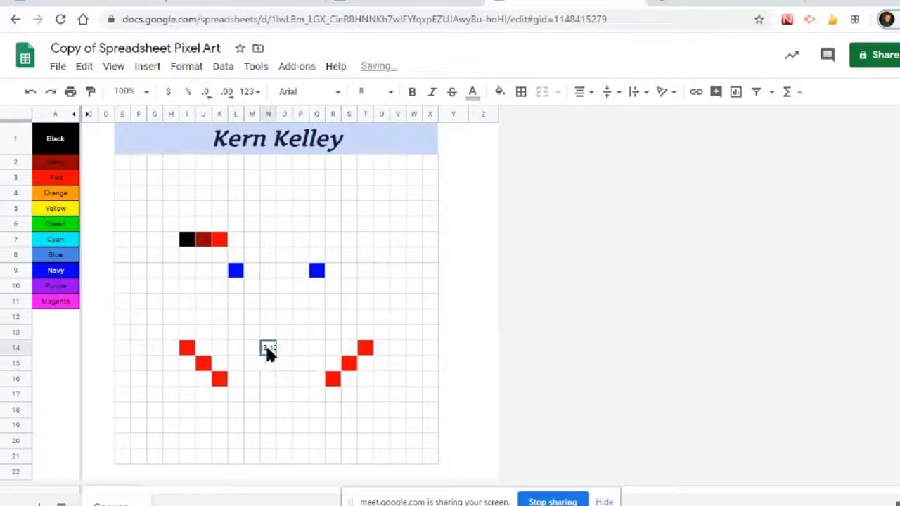
type("dsafd")
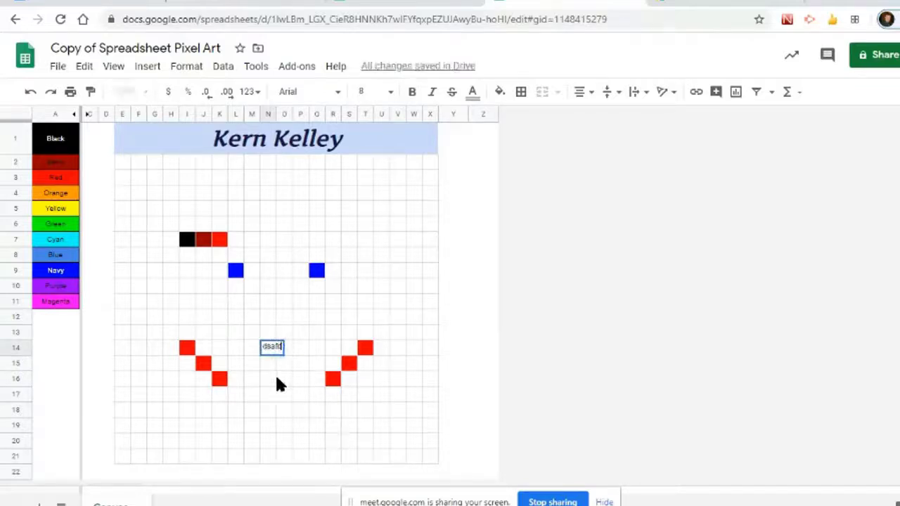
left_click(276, 379)
Step: Enter the black color number 1 in canvas cell N14 and clear the cell again
left_click(268, 348)
type("1")
left_click(269, 379)
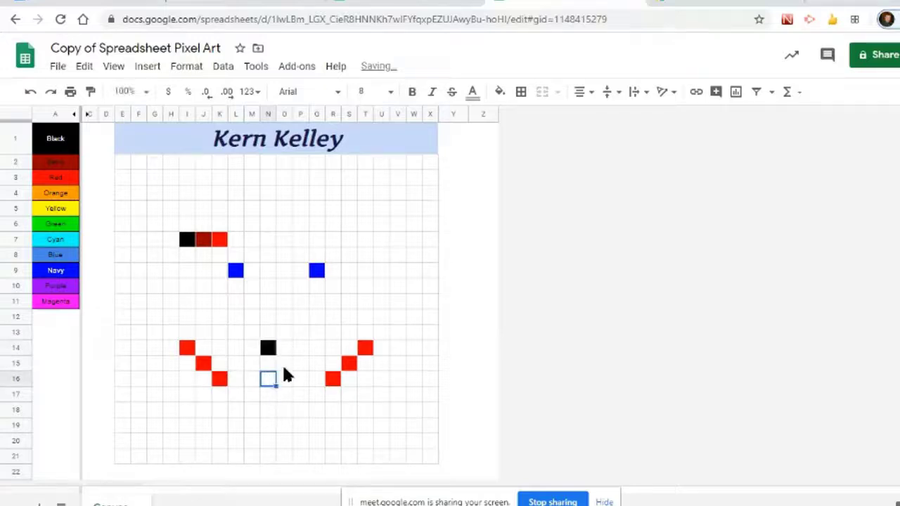
left_click(268, 349)
key("Delete")
left_click(265, 362)
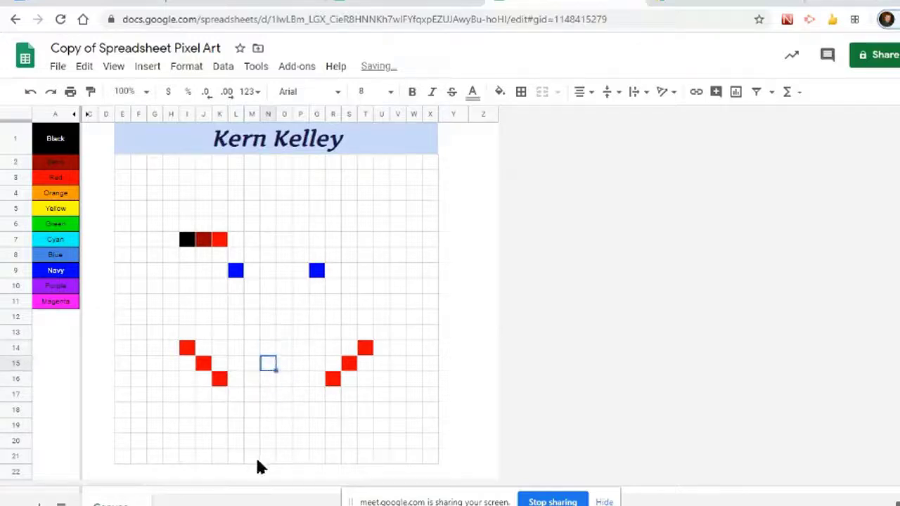
left_click(225, 381)
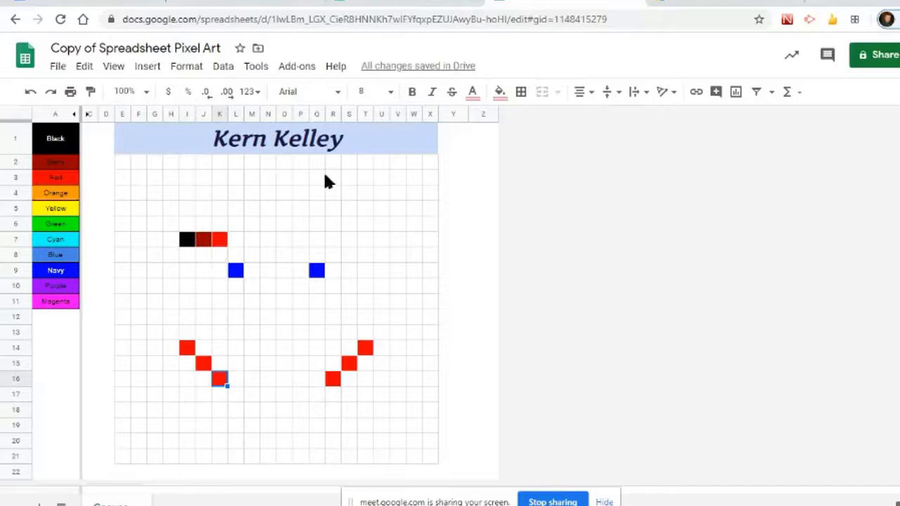
left_click(378, 256)
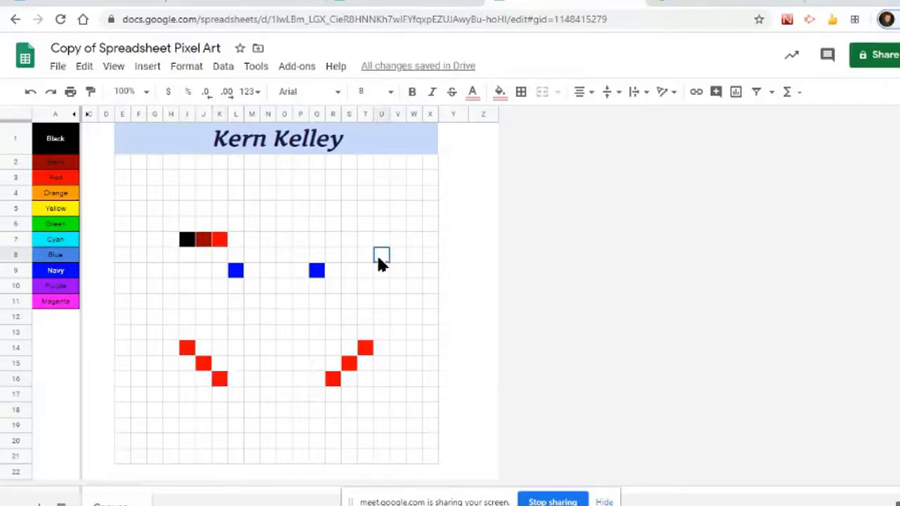
left_click(248, 398)
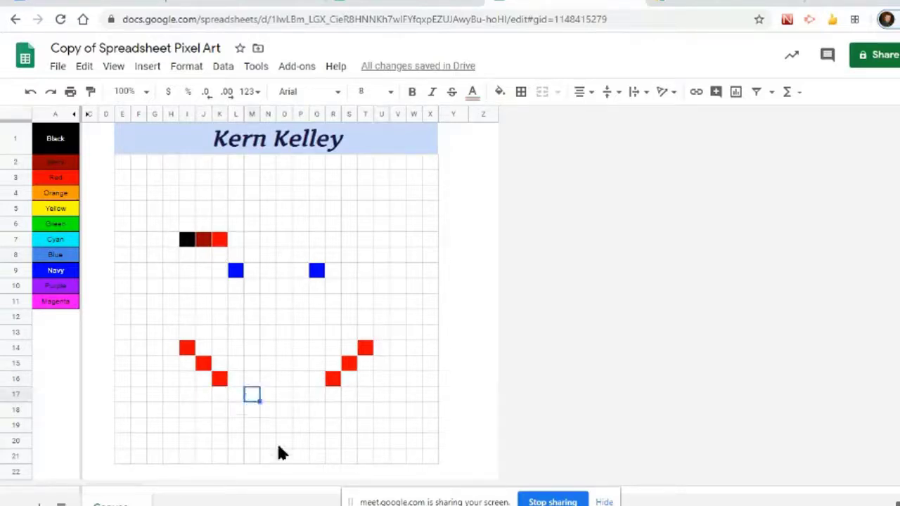
left_click_drag(268, 424, 285, 424)
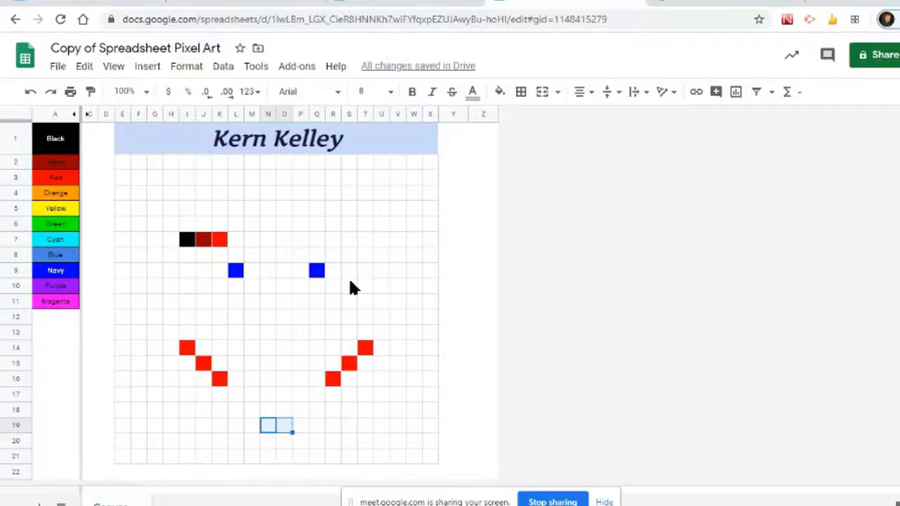
Step: Clear the red pixel in cell K16 and undo the deletion
left_click(220, 380)
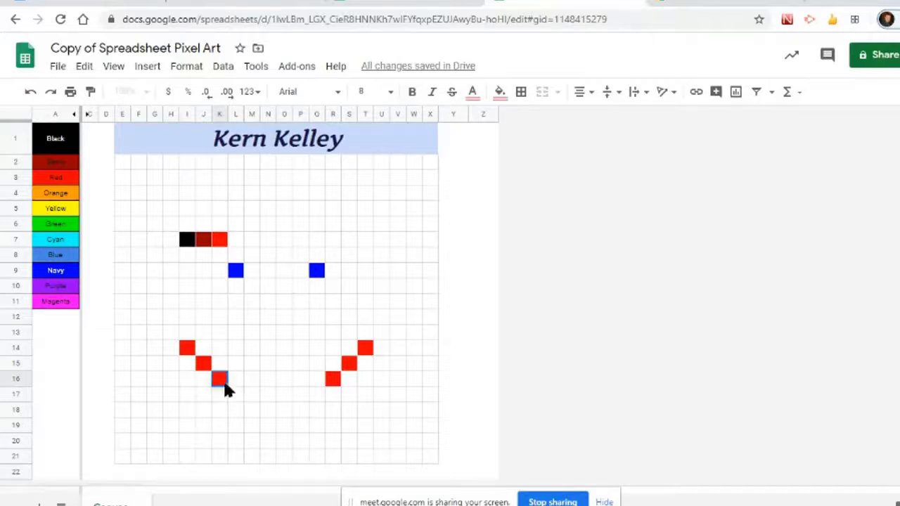
key("Delete")
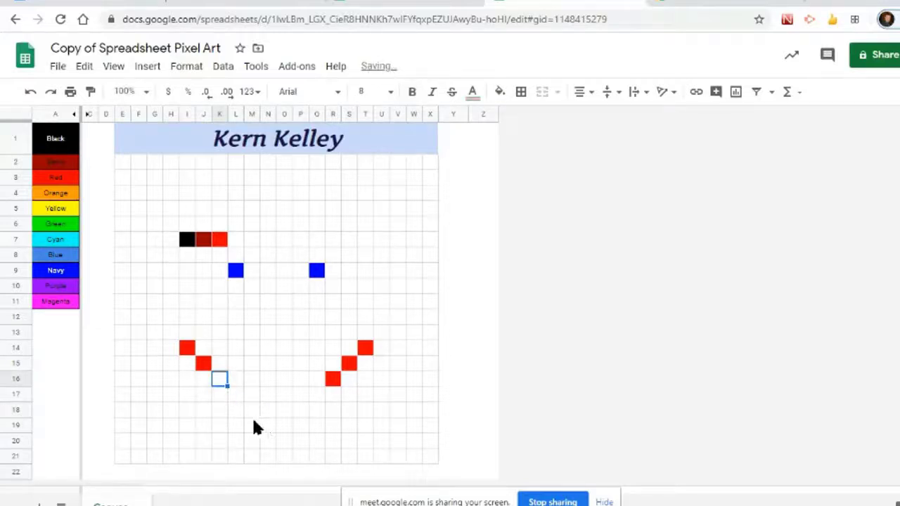
key("ctrl+z")
left_click(267, 396)
Step: Fill the red value of cell K16 across row 16 to R16 to complete the mouth
left_click(220, 380)
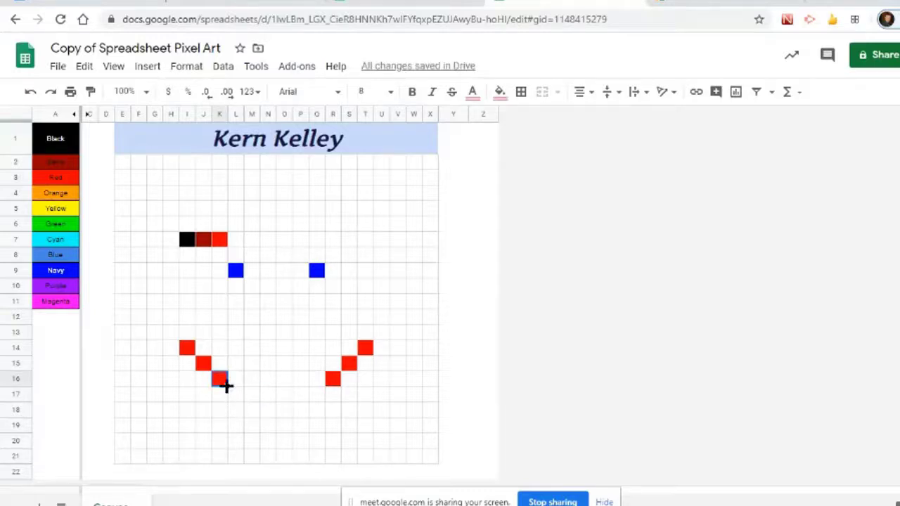
left_click_drag(225, 385, 330, 389)
left_click(232, 409)
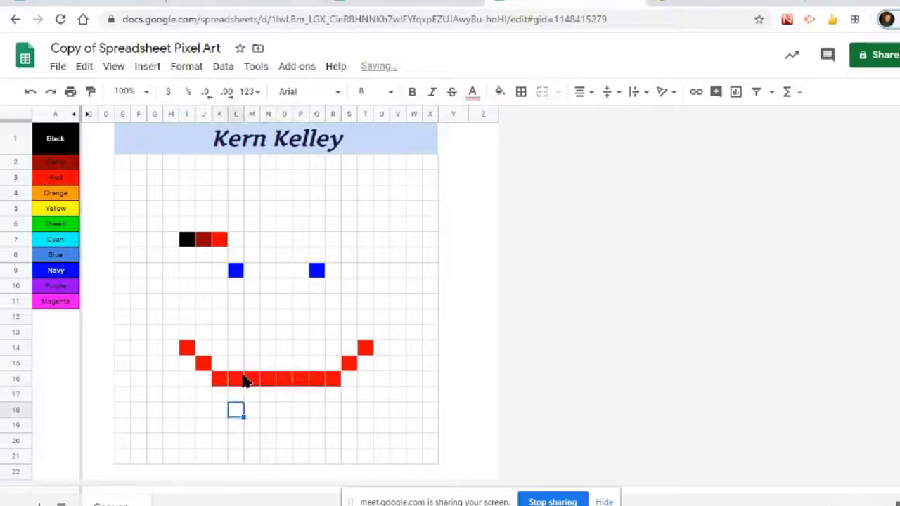
left_click(330, 383)
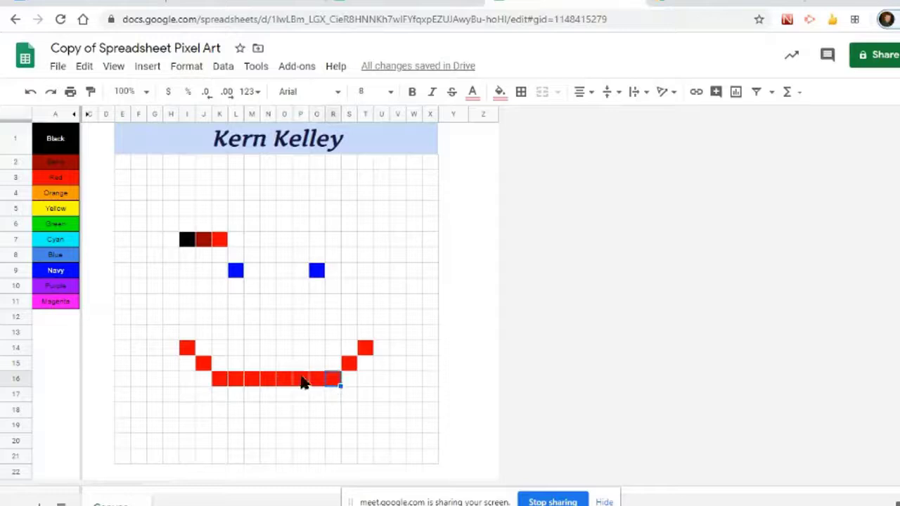
left_click(270, 381)
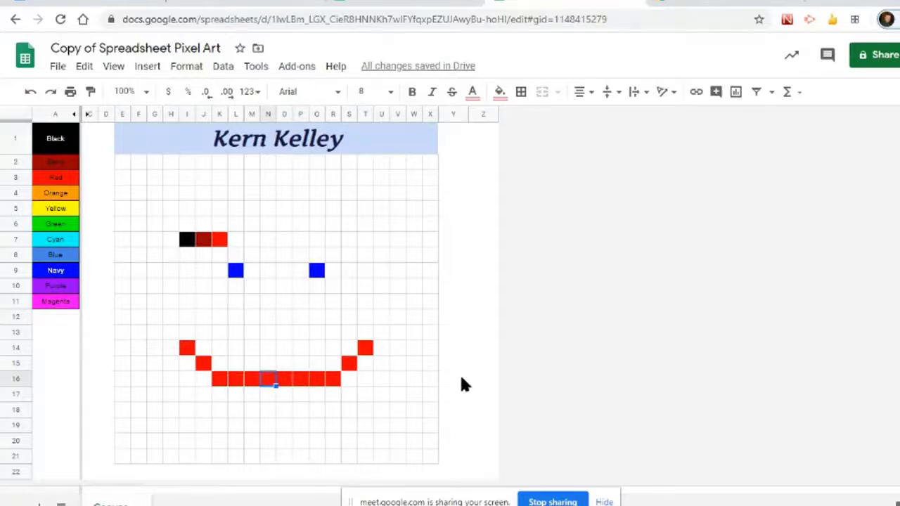
Step: Show the formula bar and check the values of red cells N16 and O16
left_click(113, 66)
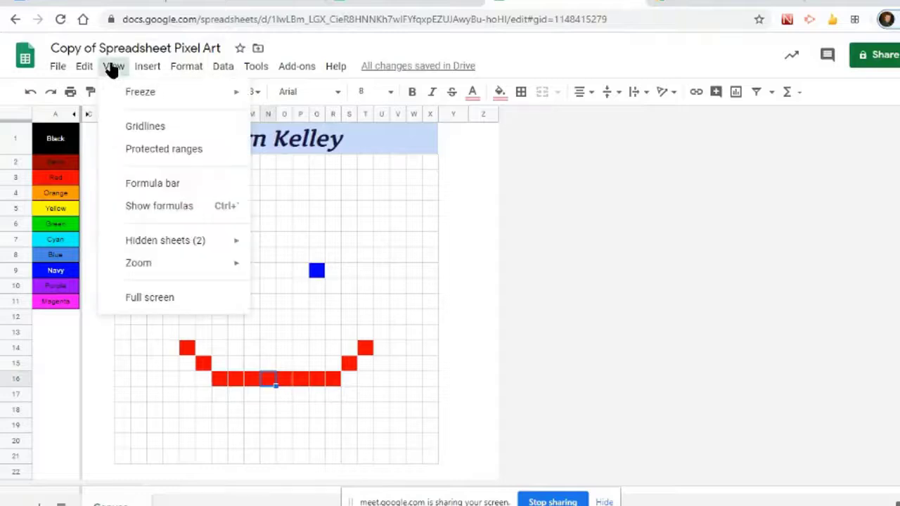
left_click(147, 185)
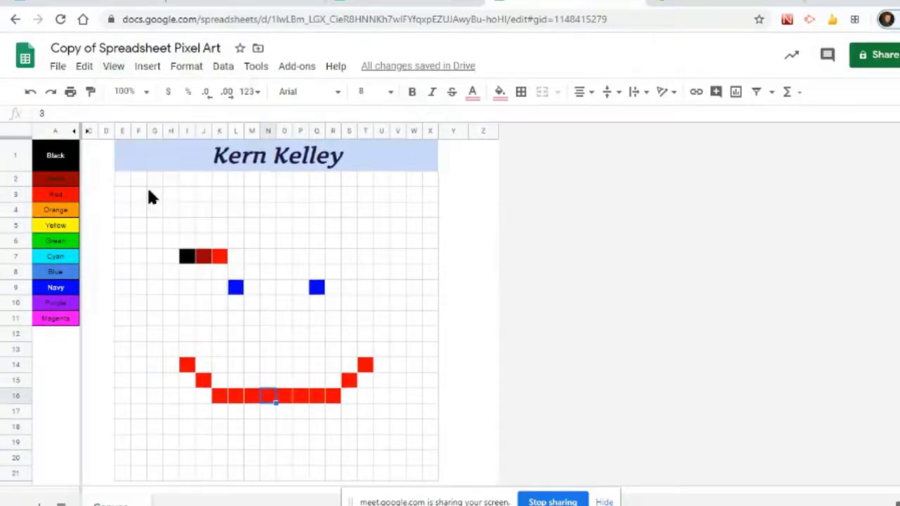
left_click(282, 398)
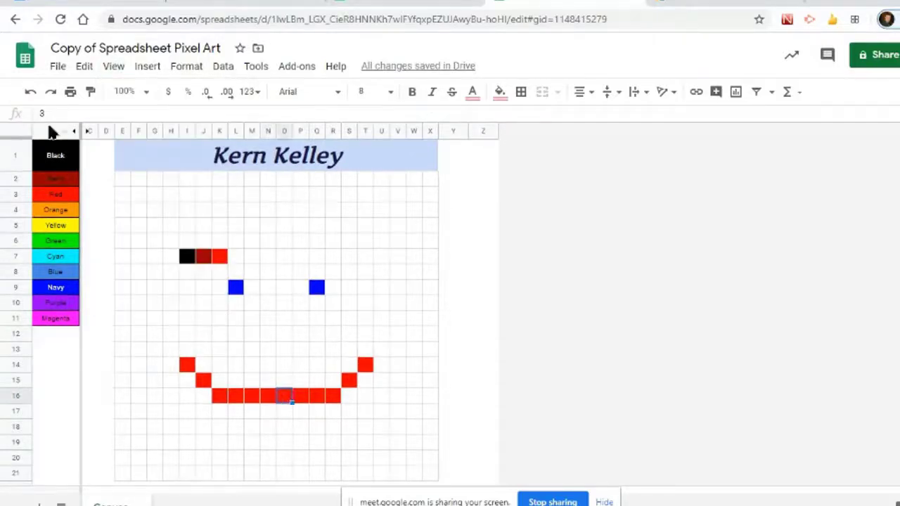
left_click(273, 400)
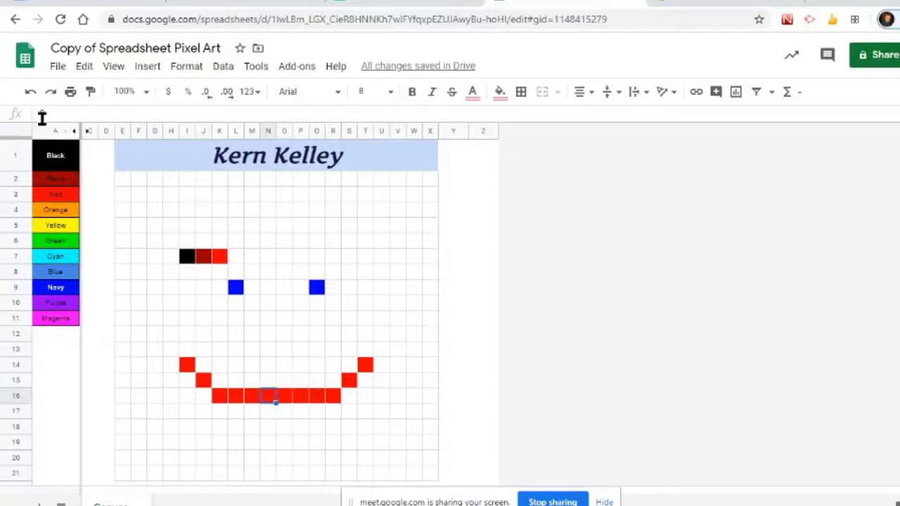
left_click(286, 400)
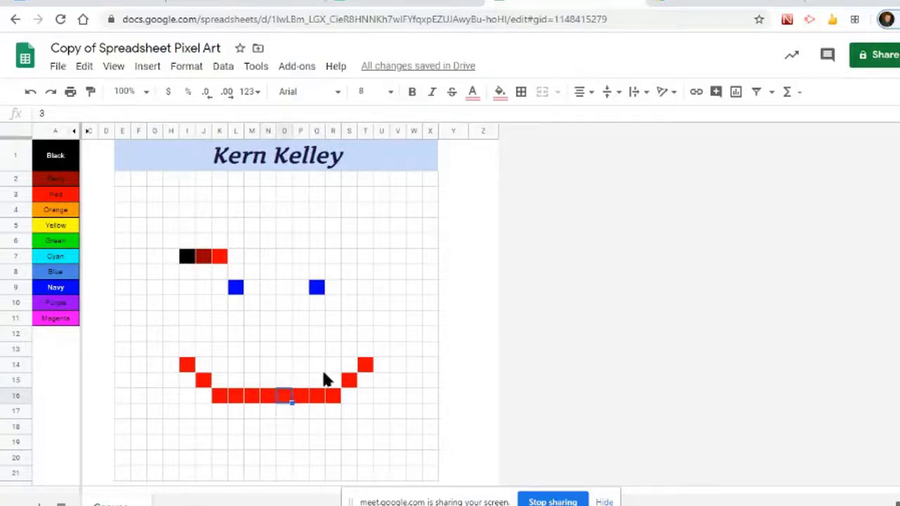
Step: Go back and forth along the red cells of row 16 to examine the number in each
left_click(246, 404)
left_click(236, 399)
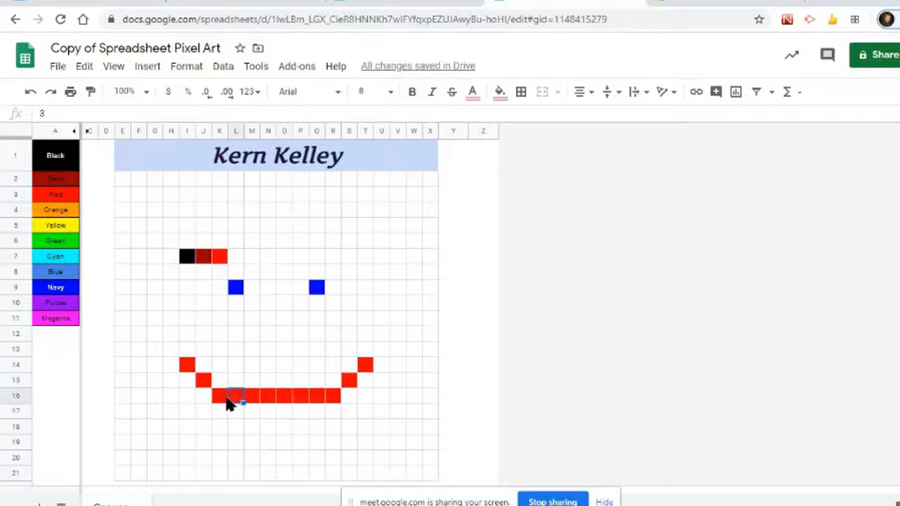
left_click(223, 401)
key("Right")
key("Right")
key("Right")
key("Right")
key("Right")
key("Right")
key("Left")
key("Left")
key("Left")
key("Left")
key("Left")
key("Left")
Step: Check the numbers in the black, dark red and red cells I7 to K7
left_click(187, 260)
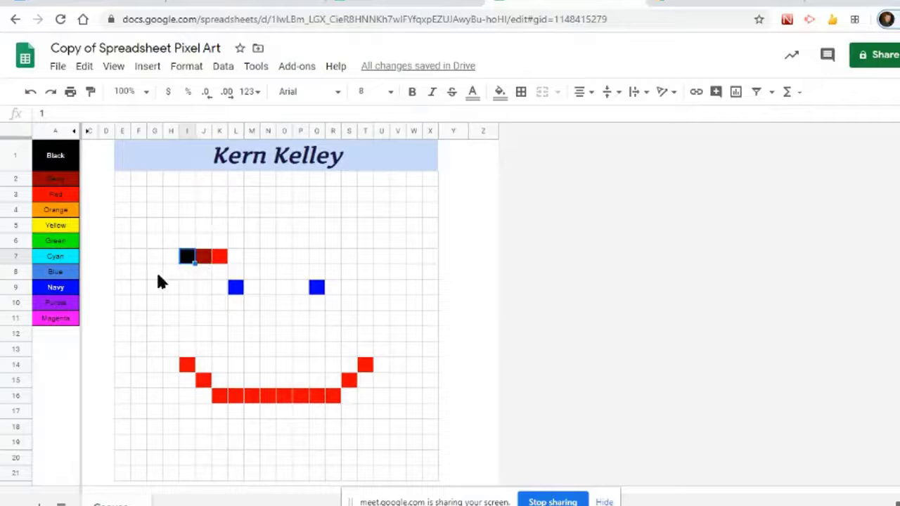
key("Right")
key("Right")
key("Left")
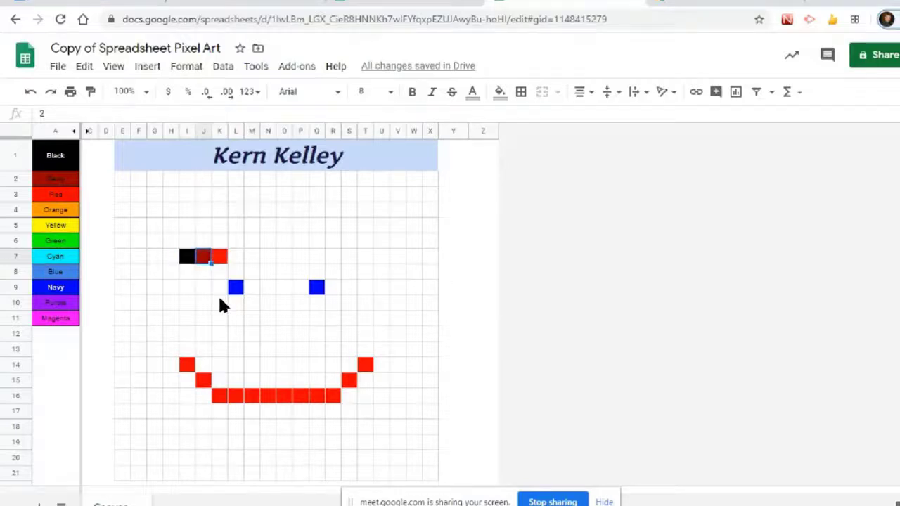
key("Left")
key("Right")
key("Left")
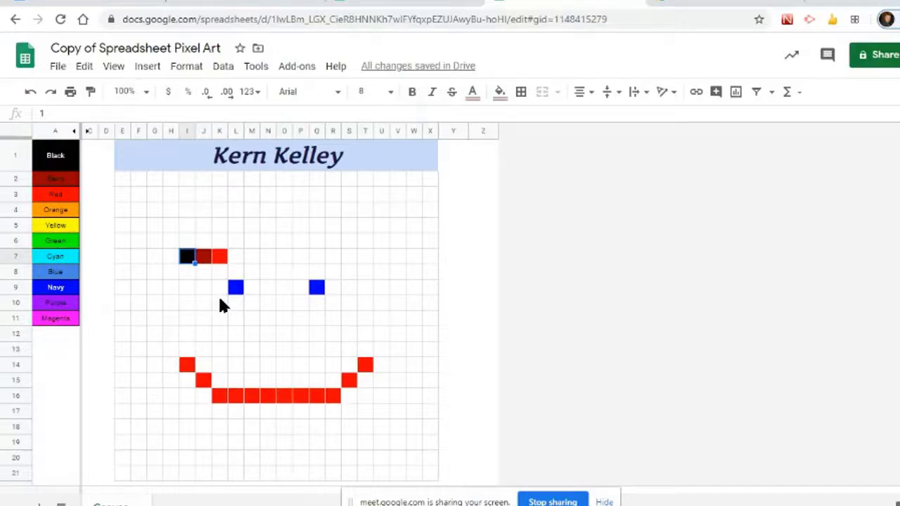
Step: Extend the number series in cells I7:K7 across row 7 to T7
key("shift+Right")
key("shift+Right")
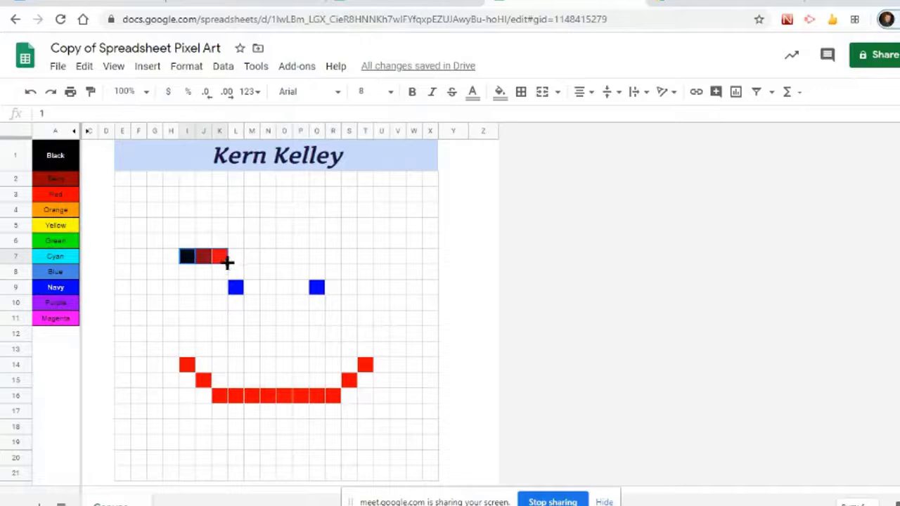
left_click_drag(227, 262, 364, 261)
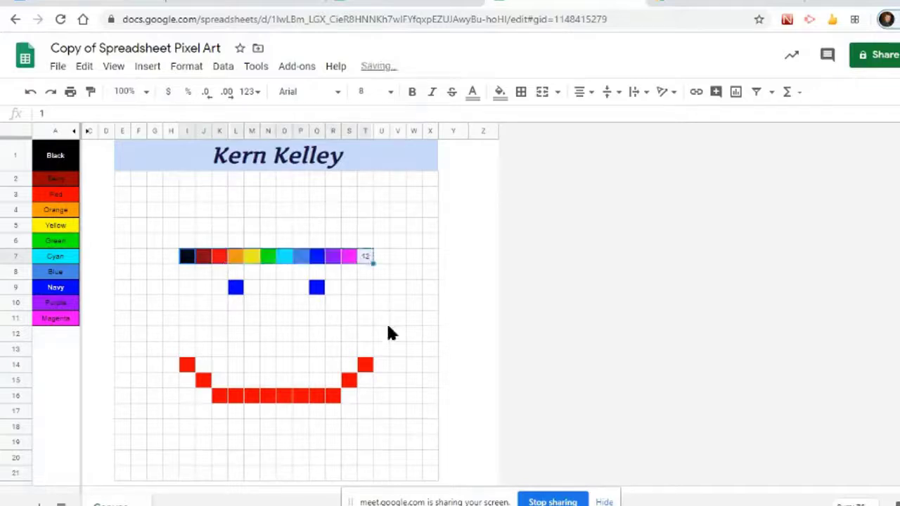
Step: Go through the filled cells of row 7 in both directions to examine their numbers, and reselect I7:K7
left_click(191, 258)
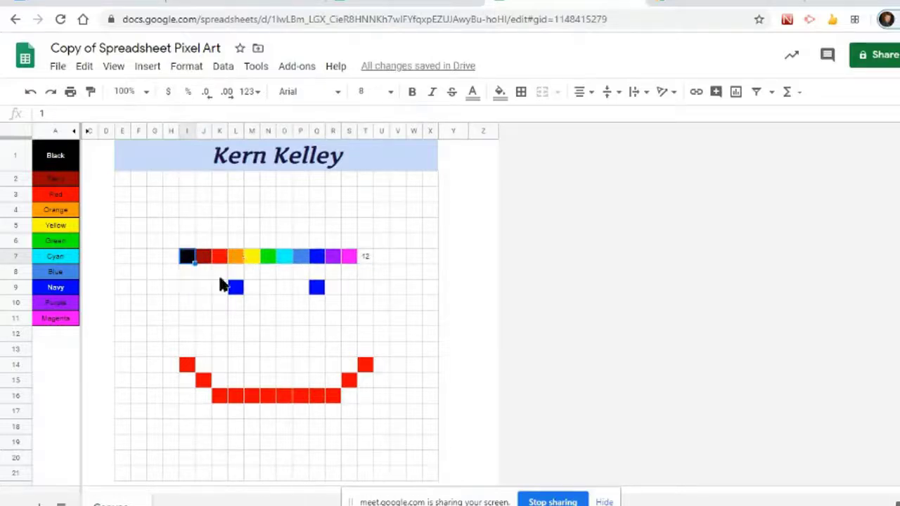
key("Right")
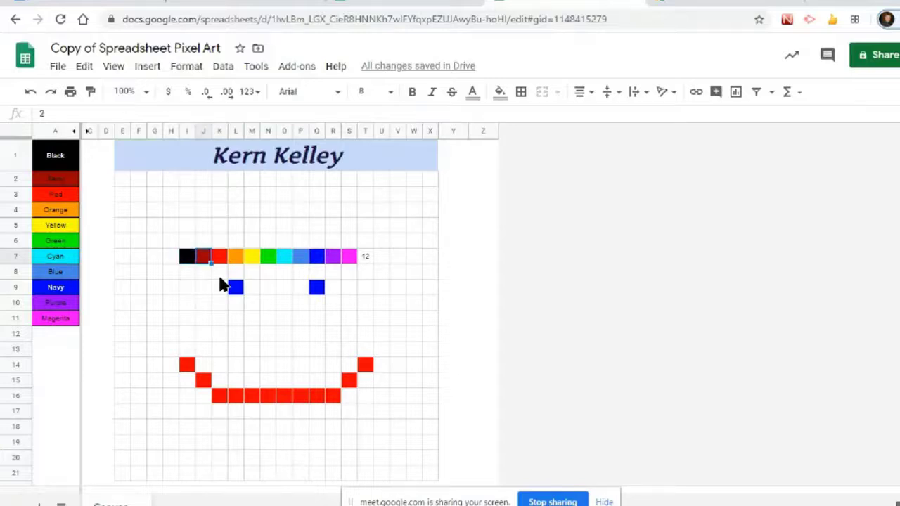
key("Right")
key("Right")
key("Right")
key("Right")
key("Right")
key("Right")
key("Right")
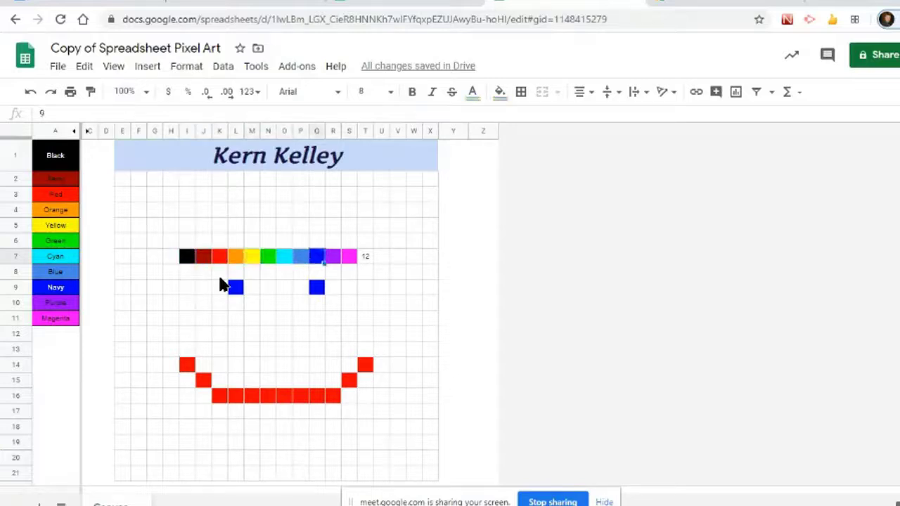
key("Right")
key("Right")
key("Right")
key("Right")
key("Left")
key("Left")
key("Left")
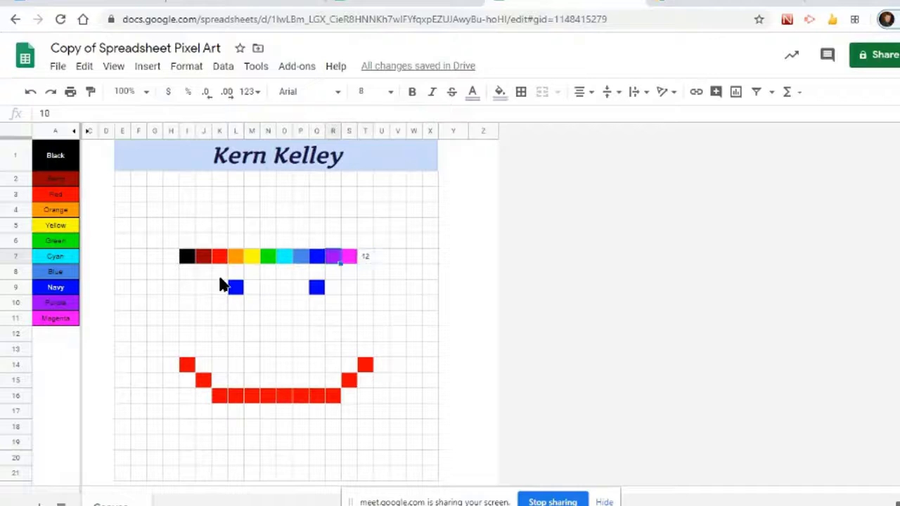
key("Left")
key("Left")
key("Left")
key("Left")
key("Left")
key("Left")
key("Left")
key("Left")
key("Left")
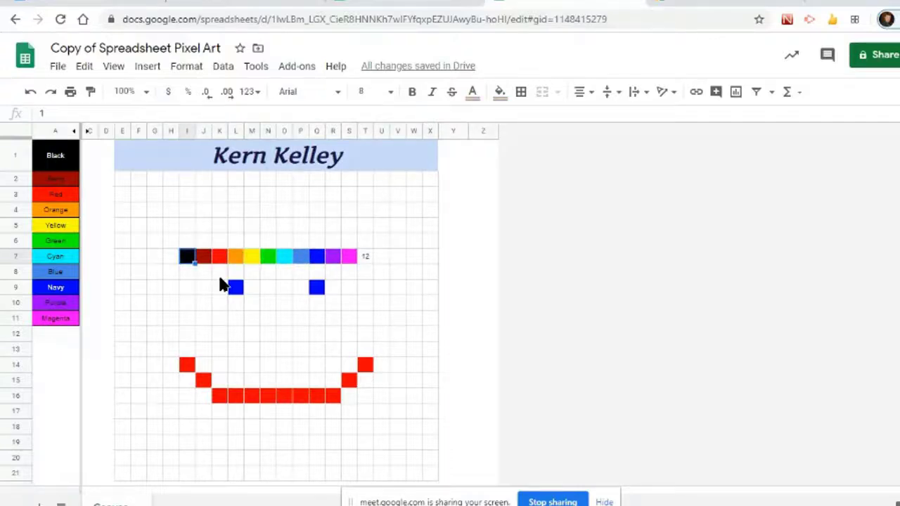
key("shift+Right")
key("shift+Right")
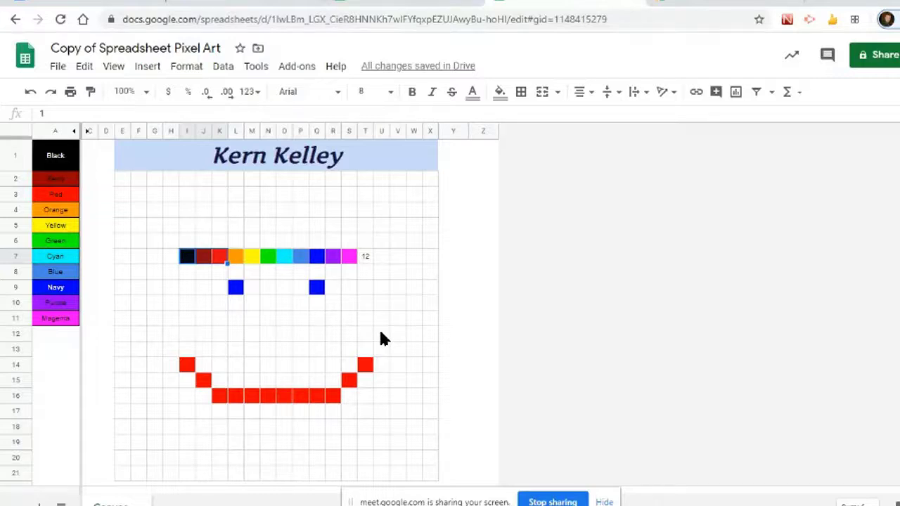
Step: Check the uncolored cell T7 at the end of the row 7 series and enter 12 in each cell of N11:O12
left_click(333, 302)
left_click(365, 256)
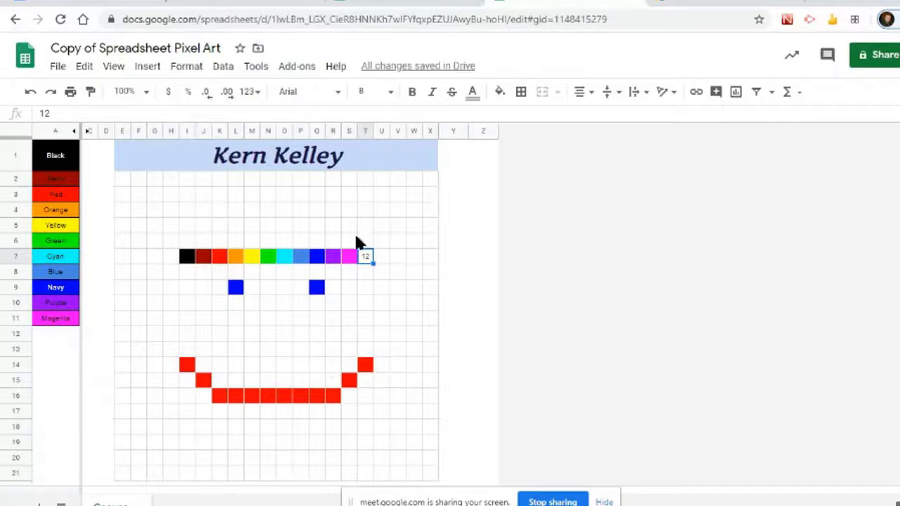
left_click(264, 318)
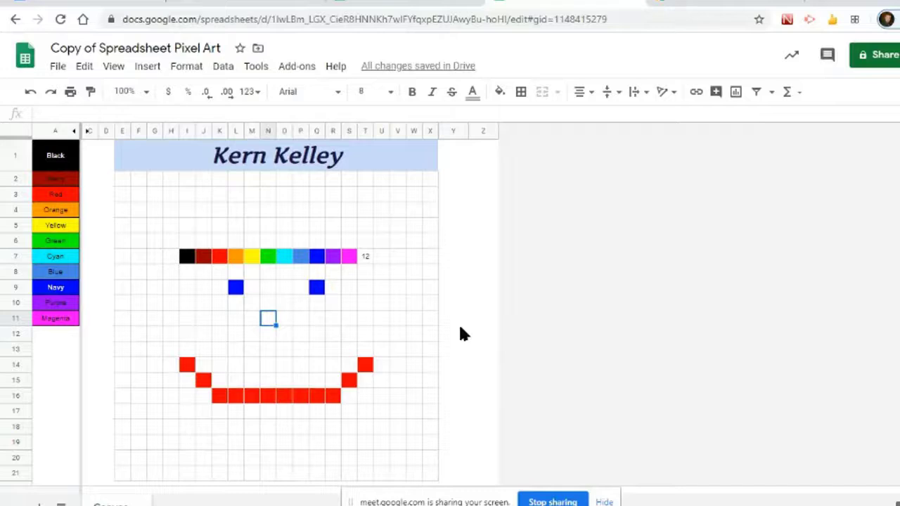
type("12")
key("Tab")
type("12")
key("Left")
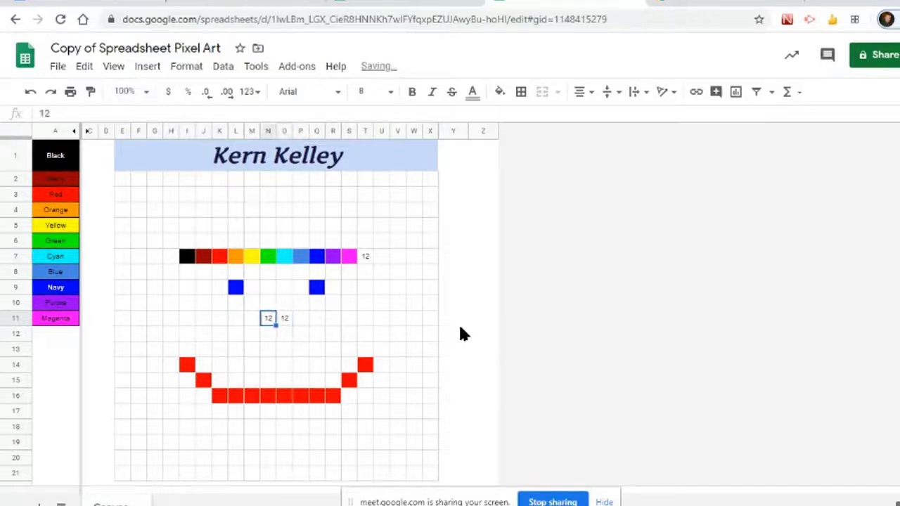
key("Down")
type("12")
key("Tab")
type("12")
key("Left")
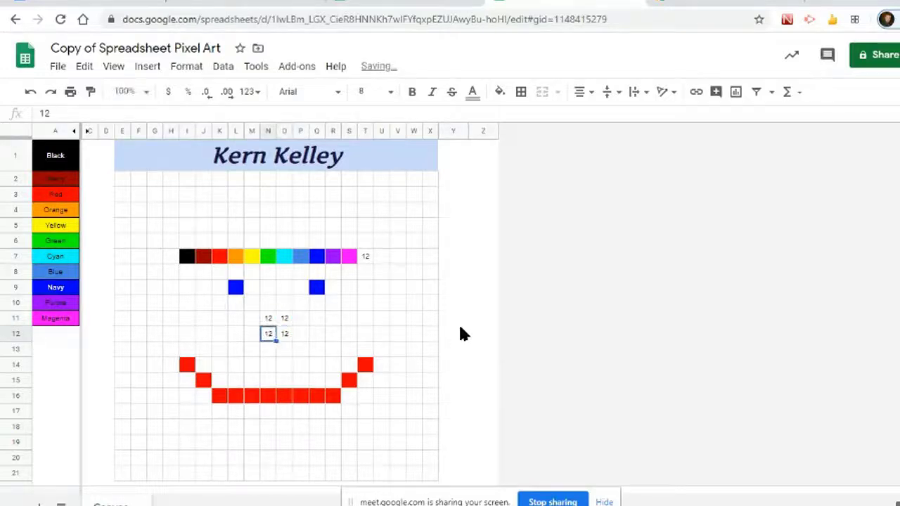
Step: Go around the four cells of the block N11:O12 to examine the number in each
key("Right")
key("Up")
key("Left")
key("Right")
key("Left")
key("Down")
key("Right")
key("Left")
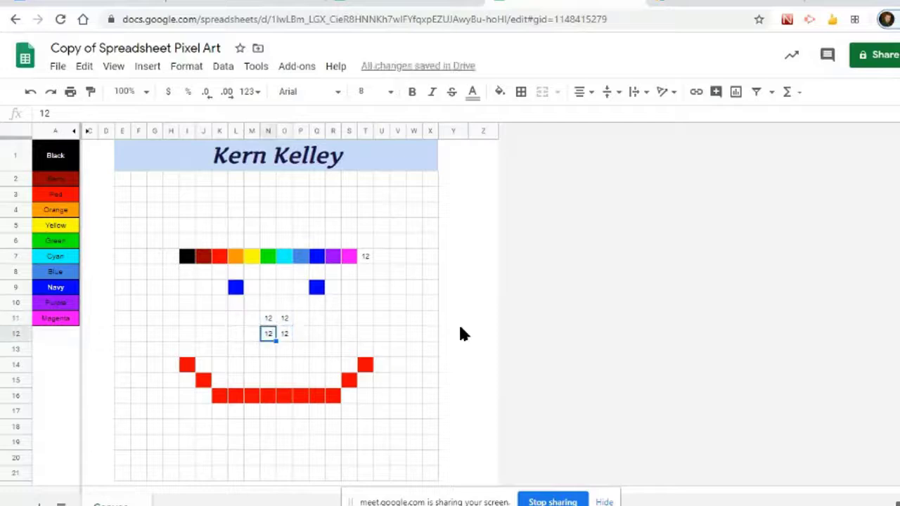
key("Right")
key("Up")
key("Left")
key("Down")
Step: Clear cell N12, re-enter 12 in it, and go around the block N11:O12 again
key("Delete")
key("Right")
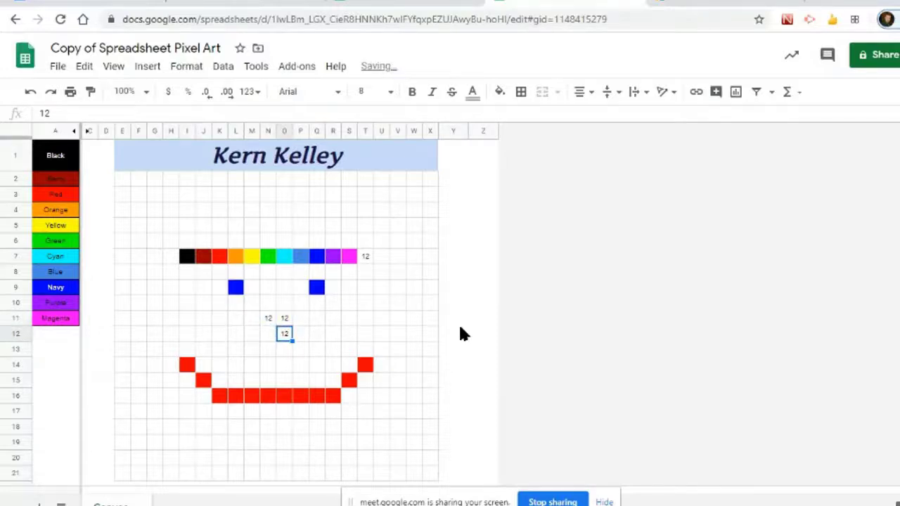
key("Left")
type("12")
key("Up")
key("Right")
key("Down")
key("Left")
key("Up")
key("Right")
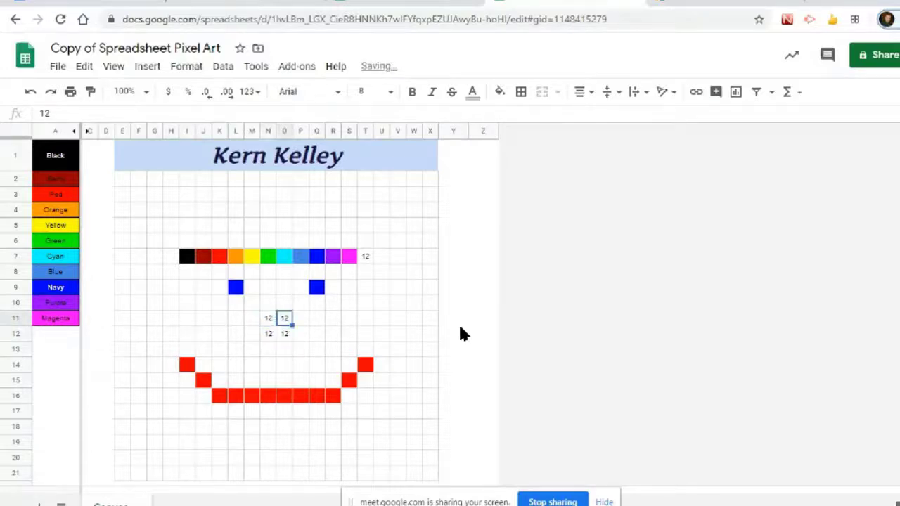
Step: Enter 12 in cell A12, below Magenta in the color key
left_click(53, 333)
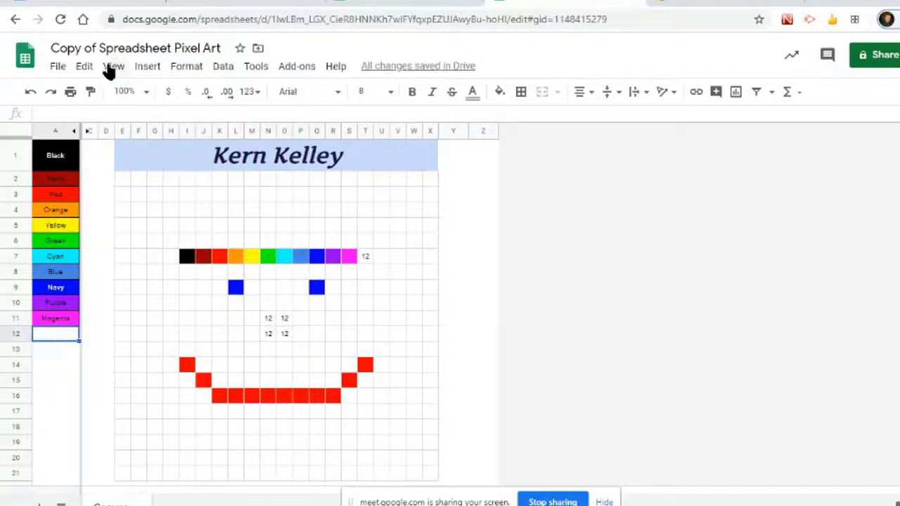
type("12")
key("Return")
left_click(59, 336)
Step: Highlight column K, row 12, the canvas block E2:W19 and the title cell in turn to show different kinds of selection
left_click(218, 131)
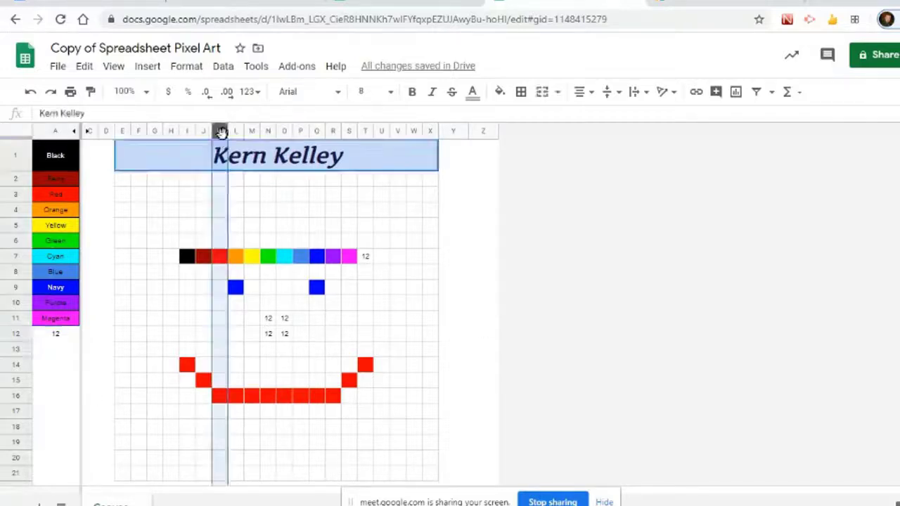
left_click(12, 333)
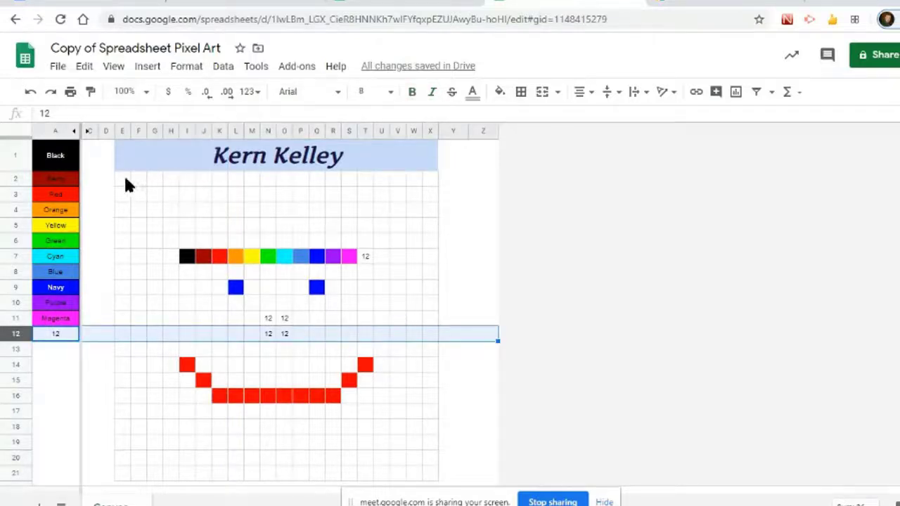
mouse_move(123, 181)
left_mouse_down()
mouse_move(191, 265)
mouse_move(373, 412)
mouse_move(425, 480)
mouse_move(361, 396)
mouse_move(424, 452)
mouse_move(421, 445)
left_mouse_up()
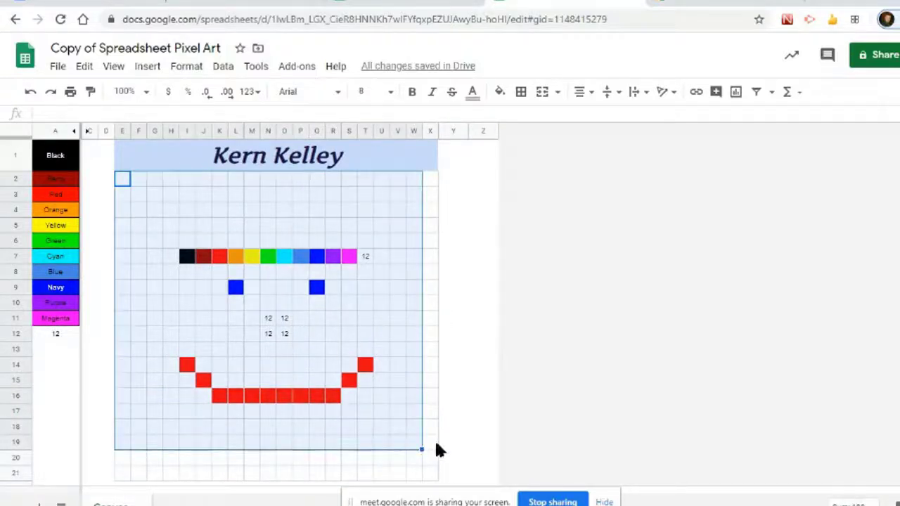
left_click(434, 347)
left_click_drag(113, 163, 370, 151)
left_click(159, 213)
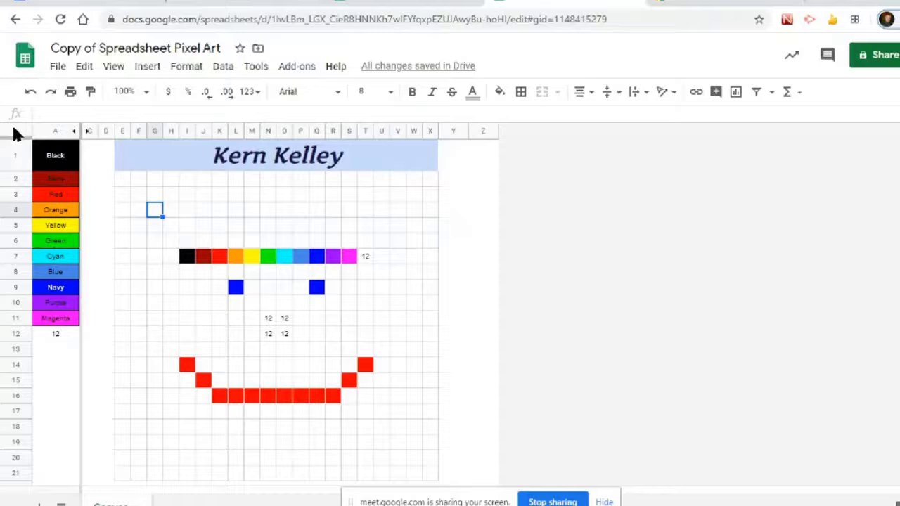
Step: Select the entire sheet, open its conditional formatting rules, and review the number-to-color rules through the last one
left_click(16, 133)
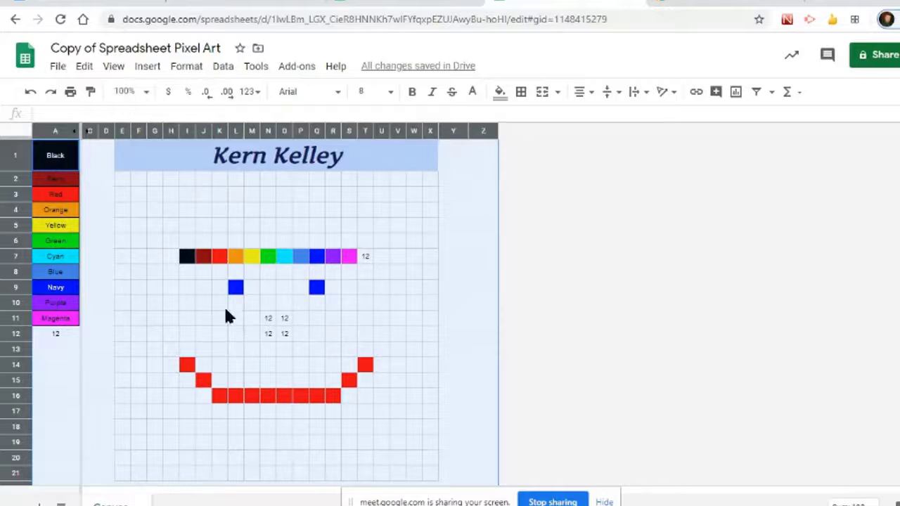
left_click(500, 93)
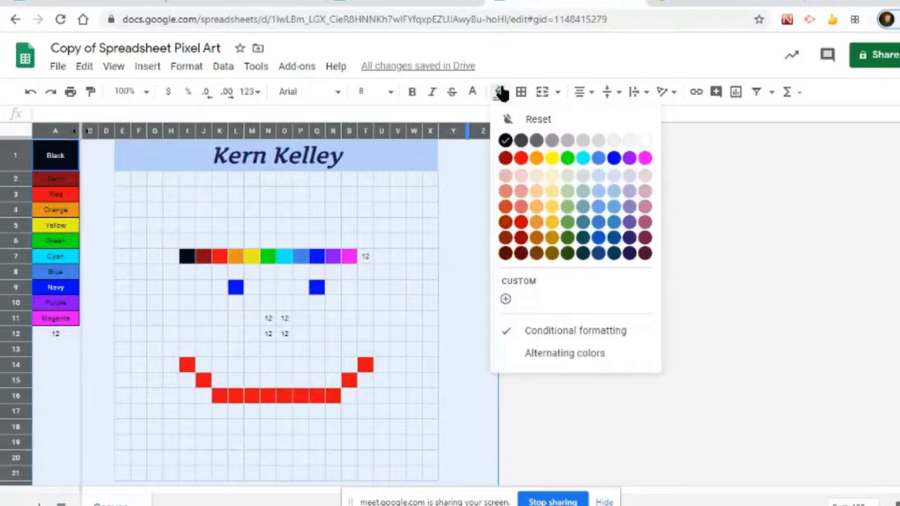
left_click(608, 332)
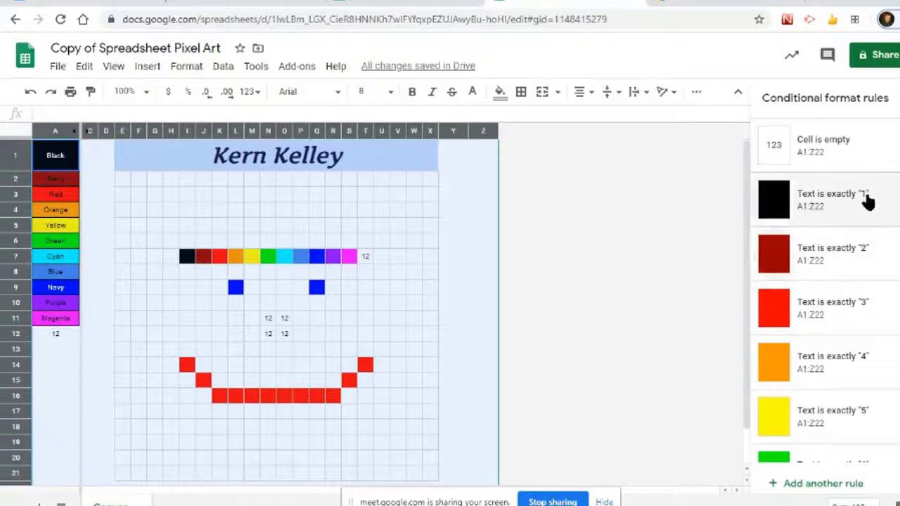
scroll(818, 242, "down", 2)
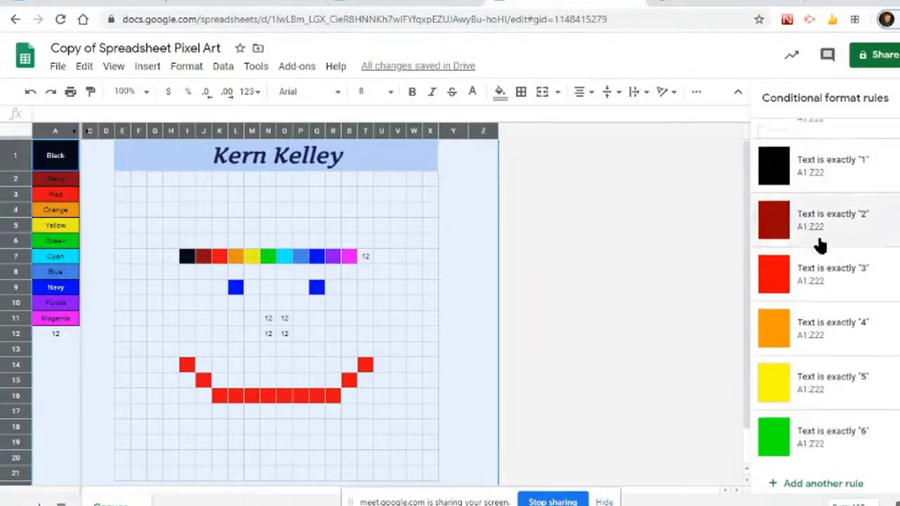
scroll(851, 211, "down", 4)
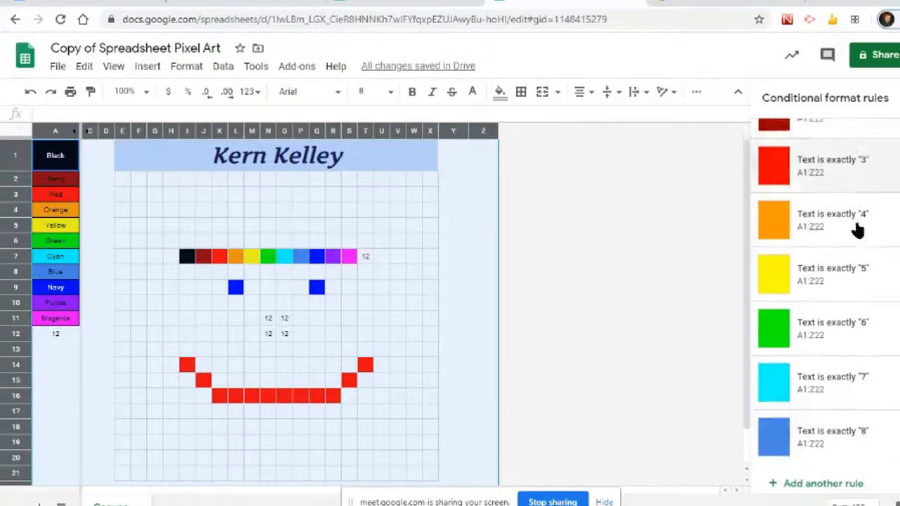
scroll(856, 229, "down", 3)
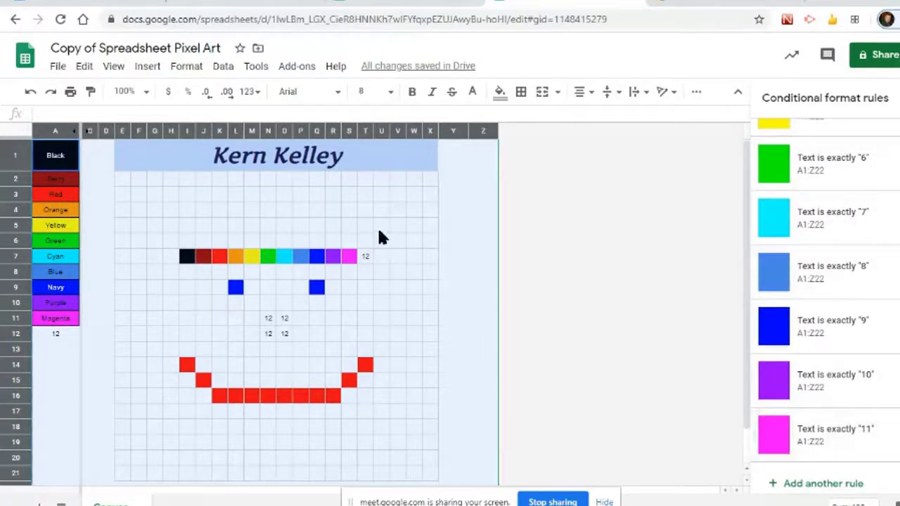
Step: Add another conditional format rule for A1:Z22 using the Text is exactly condition
left_click(813, 483)
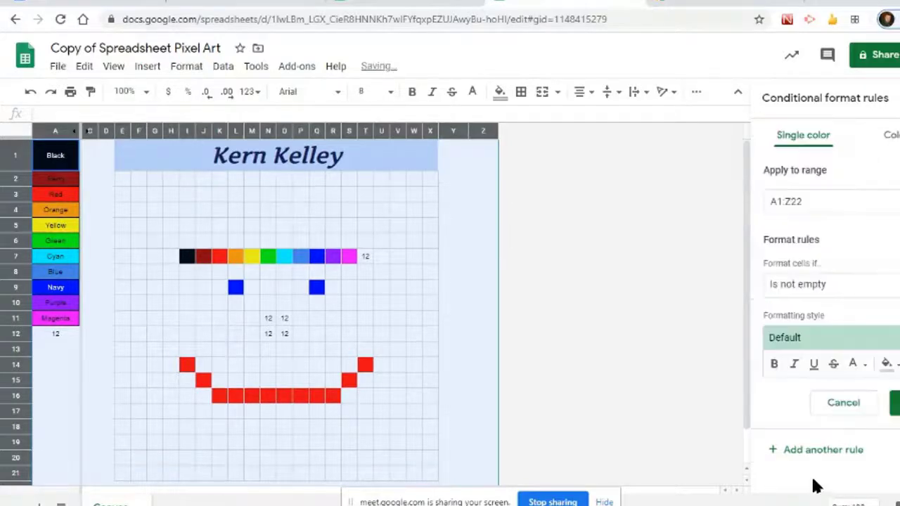
left_click(835, 290)
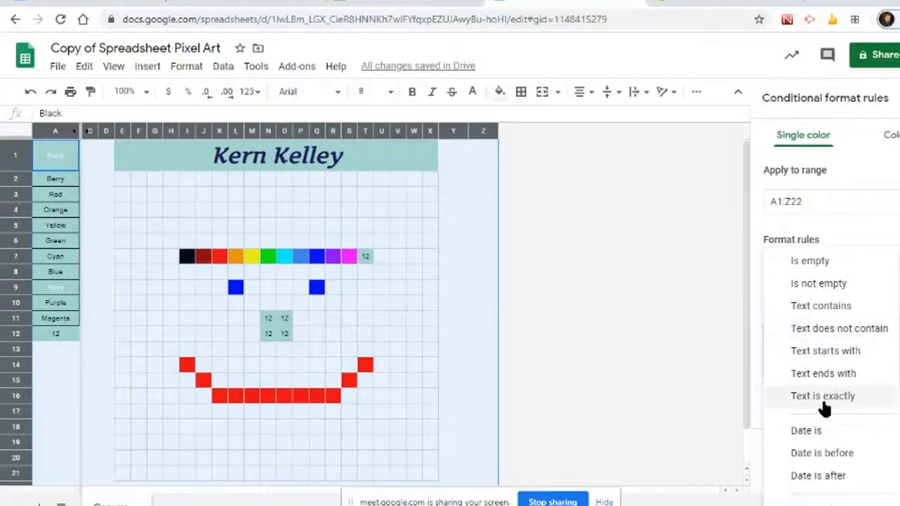
left_click(770, 457)
scroll(852, 296, "down", 1)
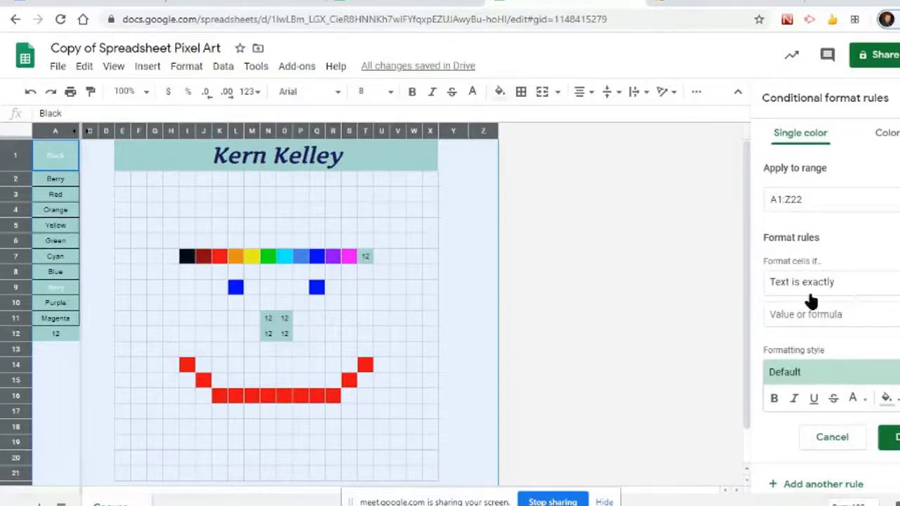
Step: Try the Is equal to condition for the new rule
left_click(845, 281)
scroll(868, 232, "down", 2)
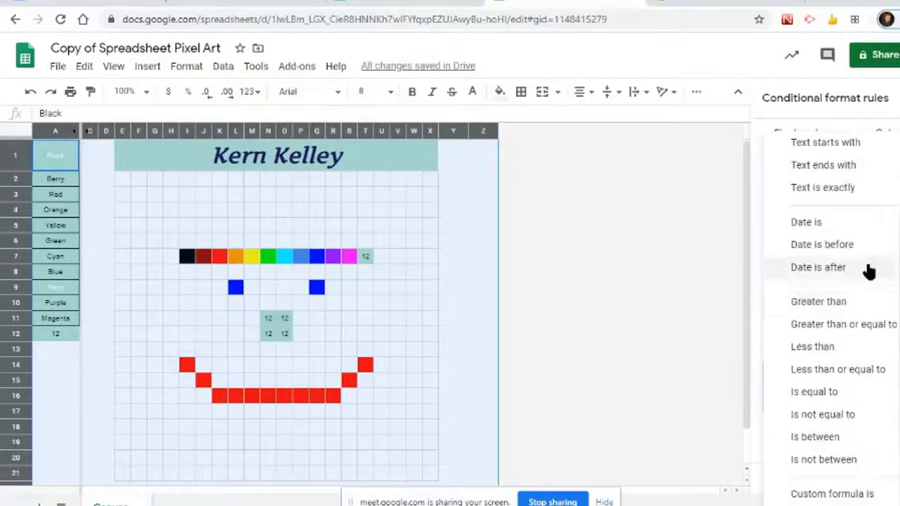
left_click(830, 398)
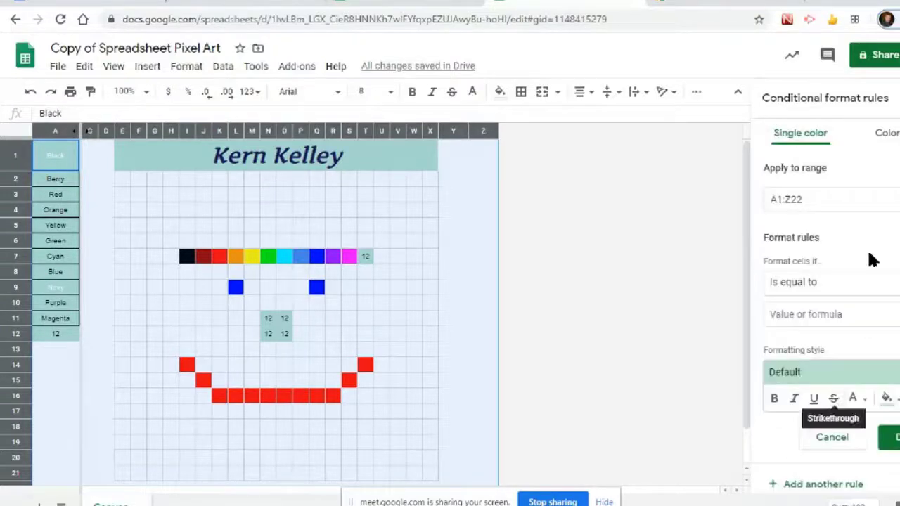
Step: Set the new rule's condition to Text is exactly with the value 12
left_click(838, 300)
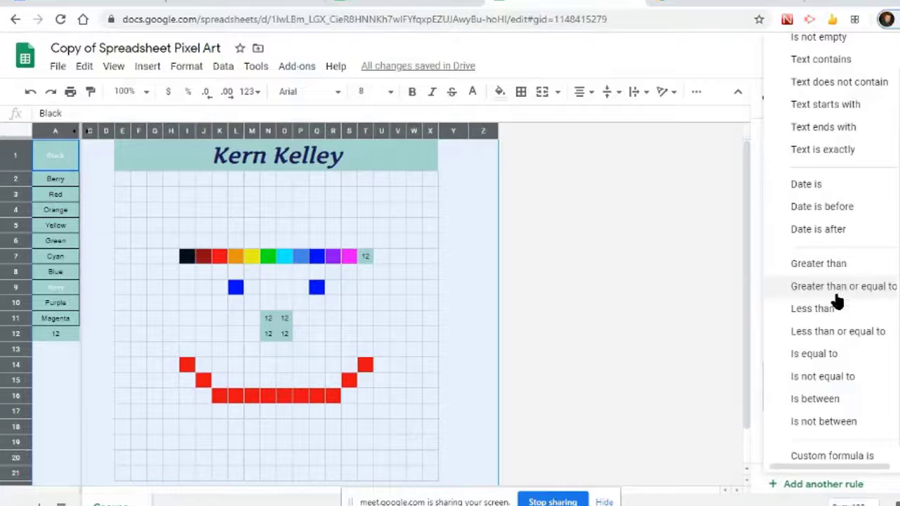
left_click(822, 149)
left_click(795, 313)
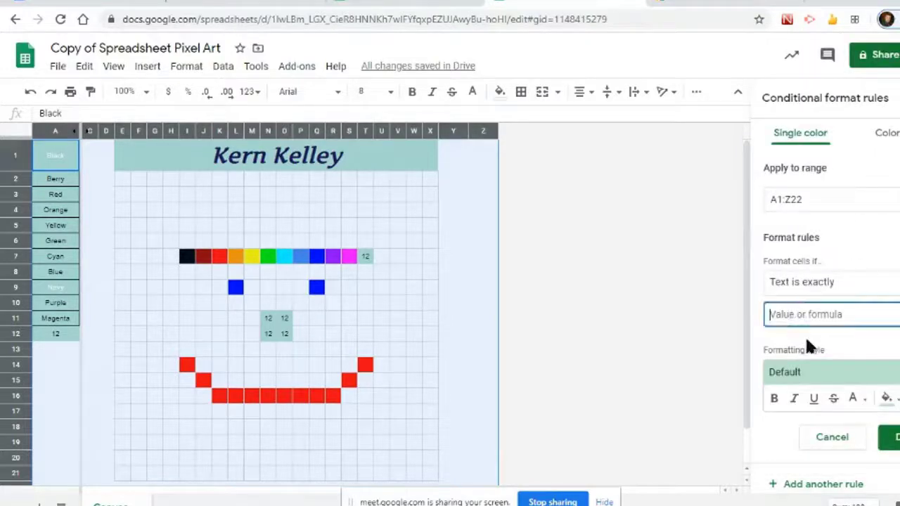
type("12")
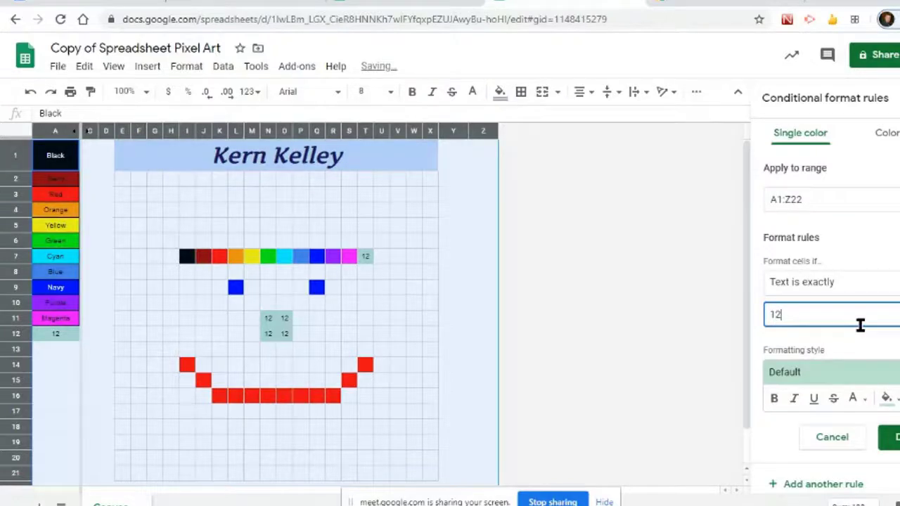
Step: Give the rule for 12 a custom purple fill color, #7a1e85
left_click(887, 399)
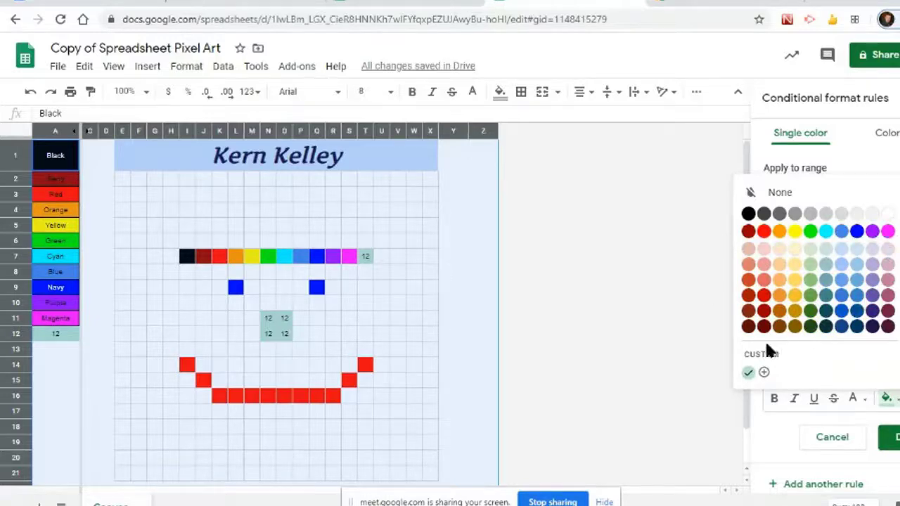
left_click(764, 371)
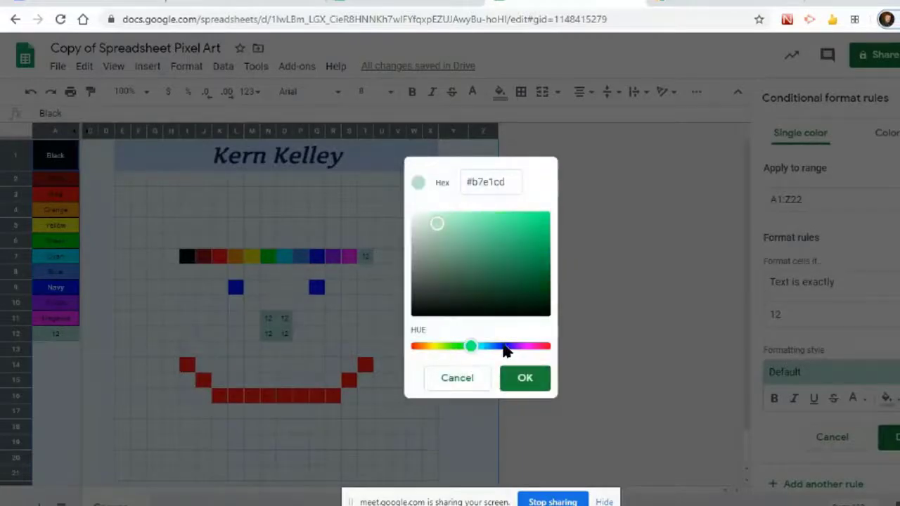
left_click(504, 345)
left_click_drag(478, 346, 505, 349)
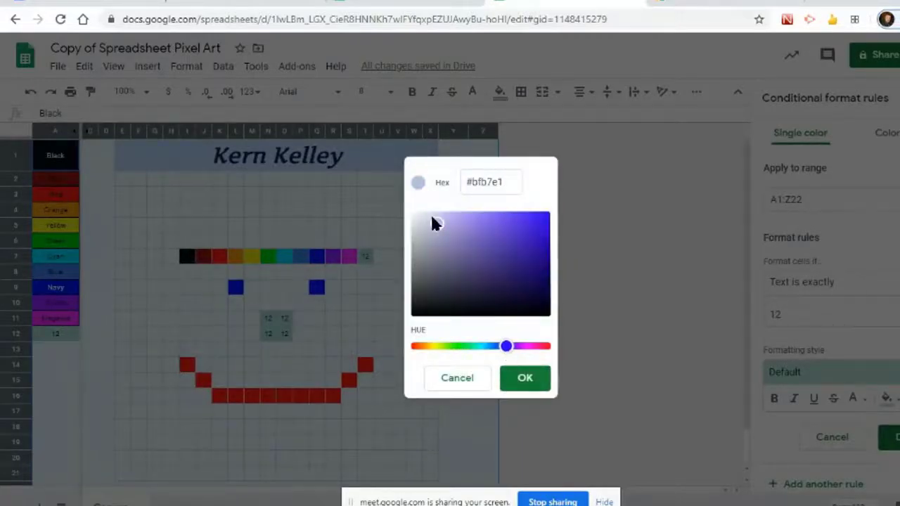
left_click_drag(434, 223, 514, 258)
left_click_drag(506, 345, 527, 348)
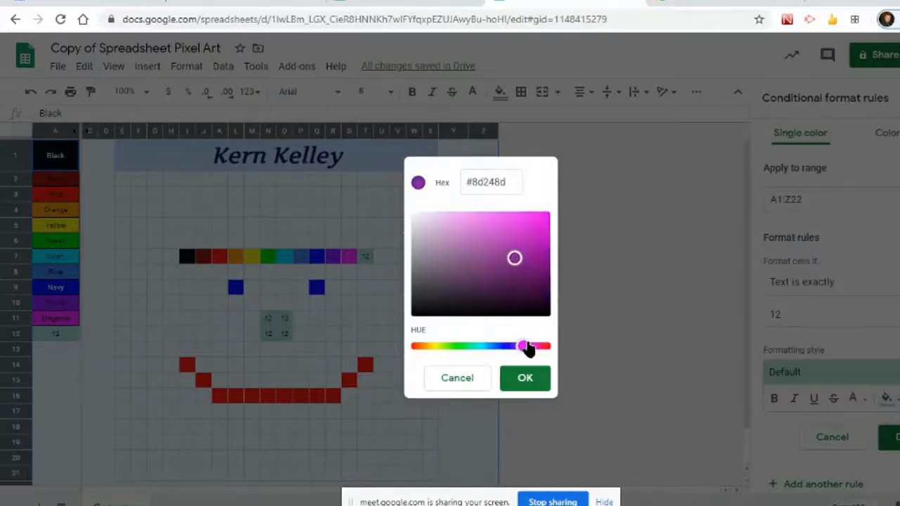
left_click_drag(513, 258, 518, 261)
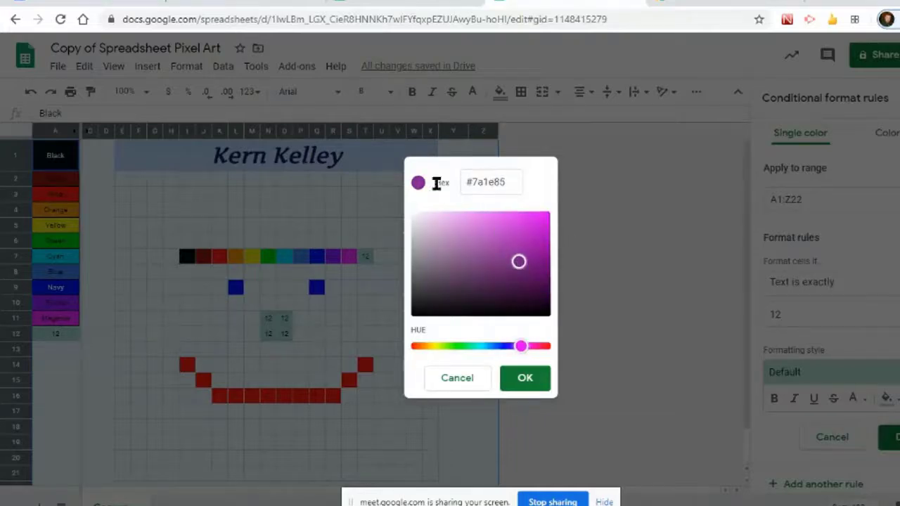
left_click(524, 377)
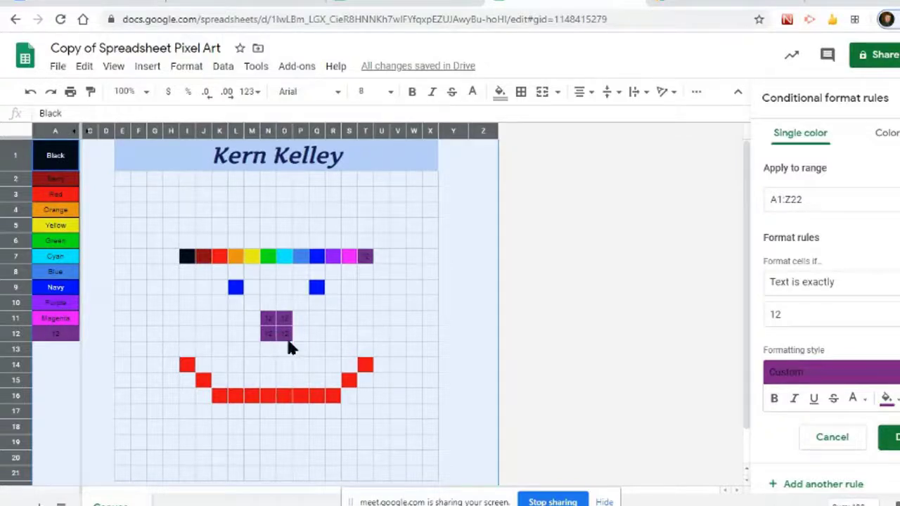
Step: Set the rule's text color to the same custom purple, save the rule, and select the empty cell V16
left_click(854, 399)
left_click(730, 374)
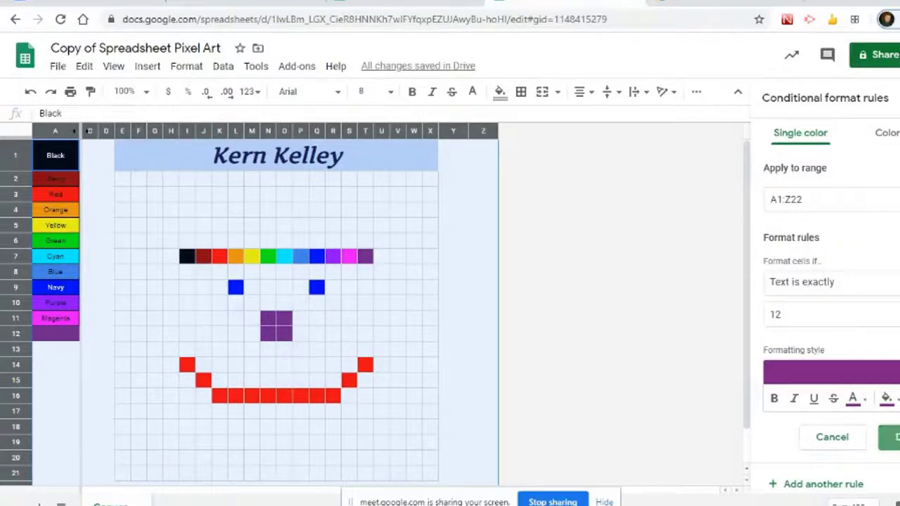
left_click(889, 437)
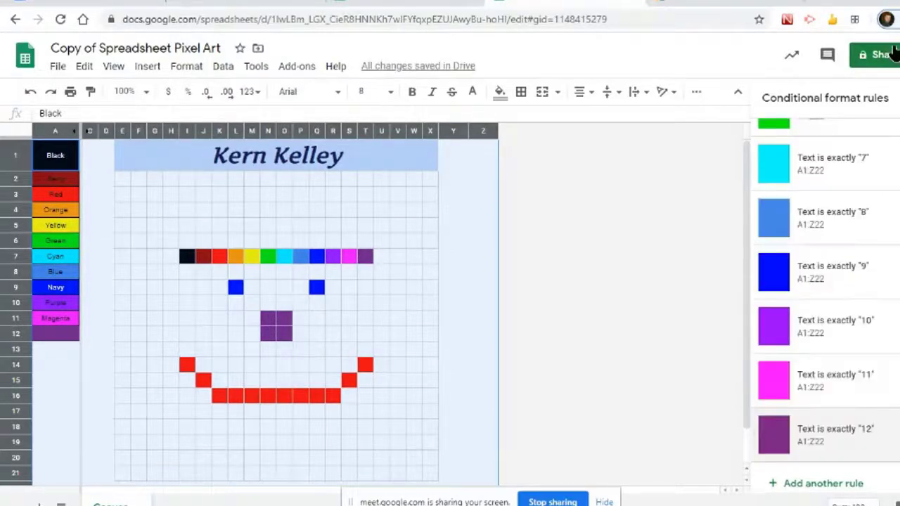
left_click(401, 401)
key("Return")
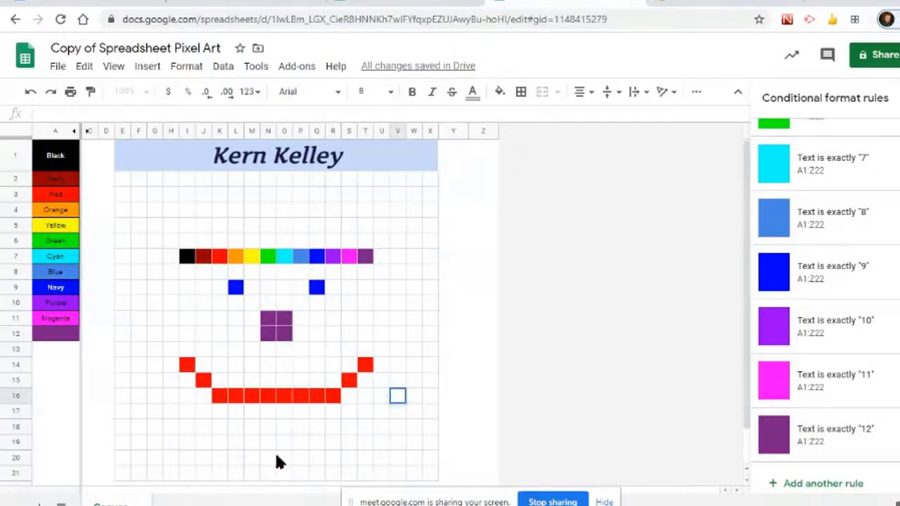
Step: Try the new purple rule by entering 12 in cells G18 and H19, and undo the entries
left_click(156, 427)
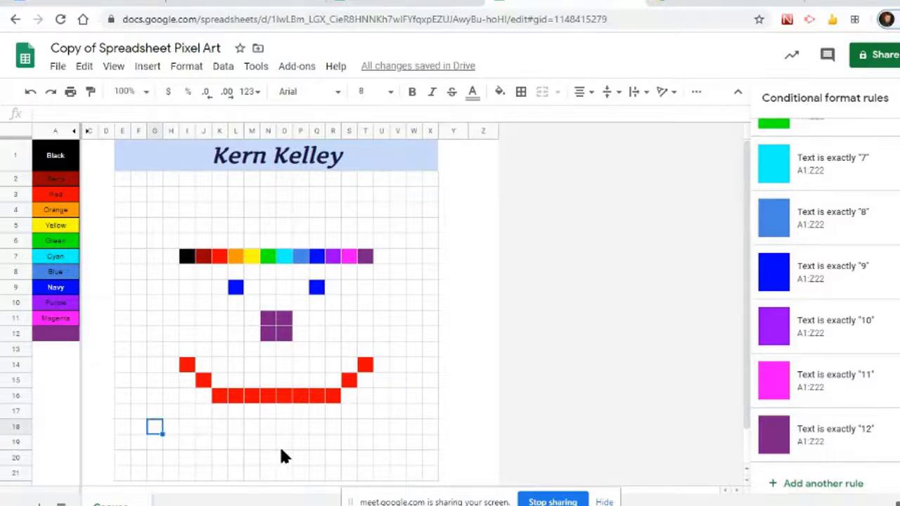
type("12")
key("Return")
key("Right")
type("12")
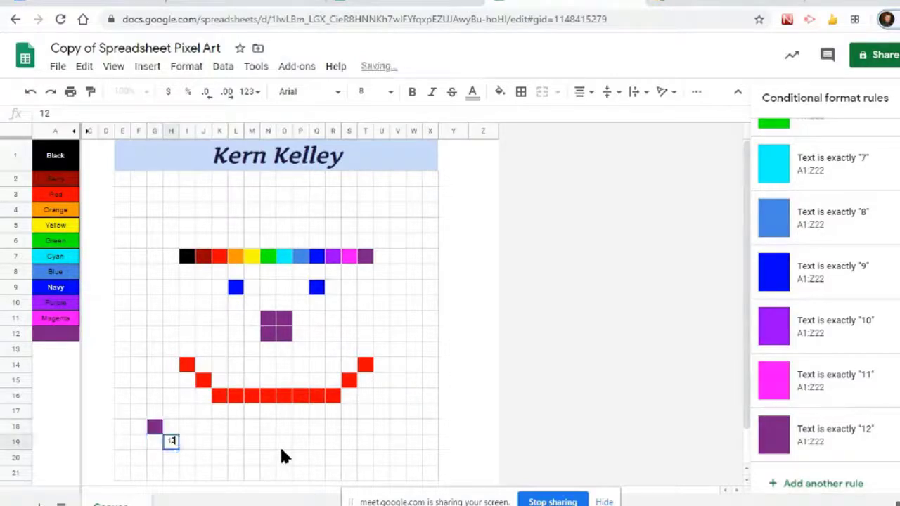
key("Return")
key("Right")
key("ctrl+z")
key("ctrl+z")
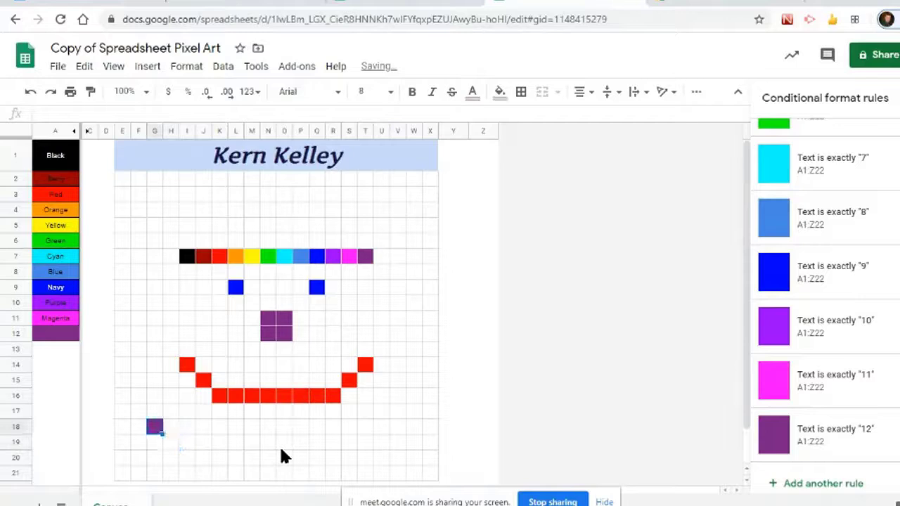
key("ctrl+z")
left_click(47, 350)
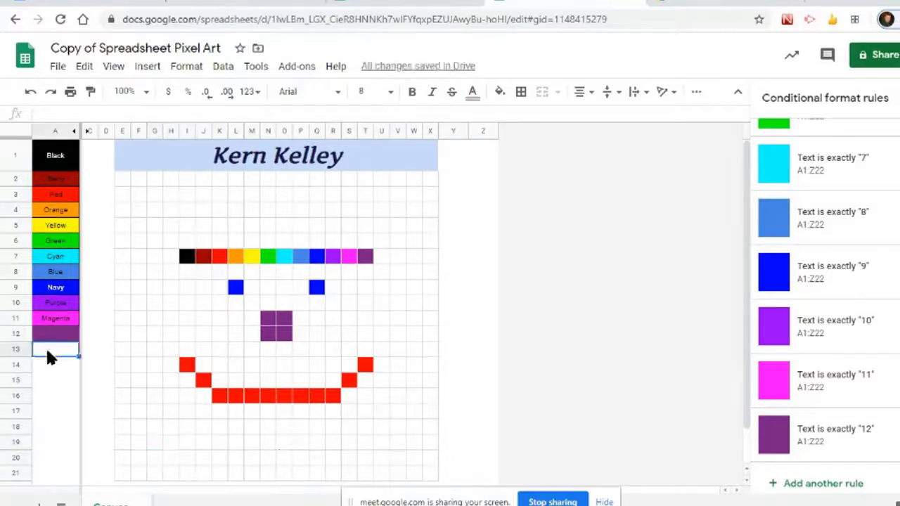
left_click(45, 365)
left_click_drag(45, 396, 42, 384)
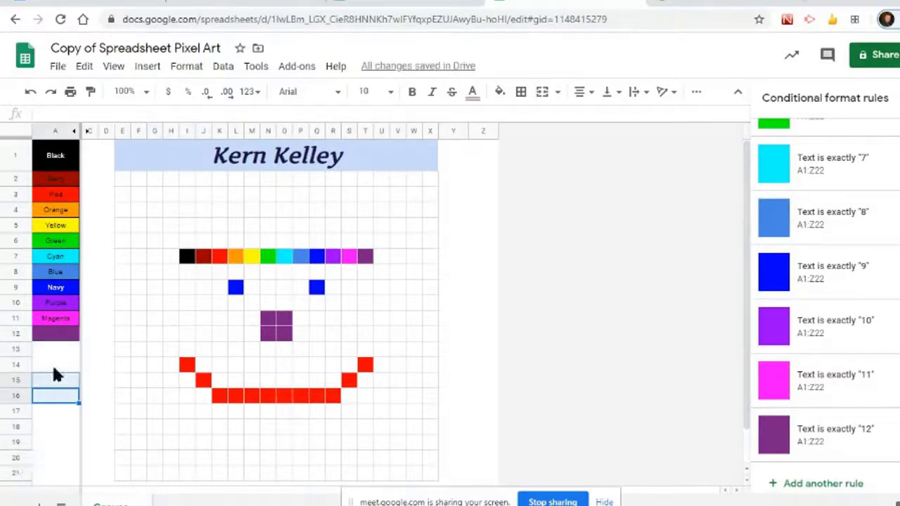
left_click(355, 430)
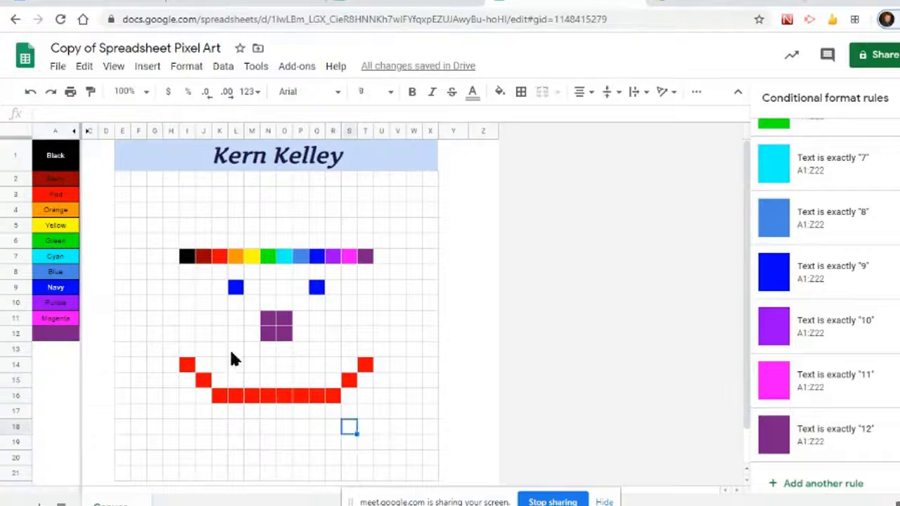
left_click(186, 429)
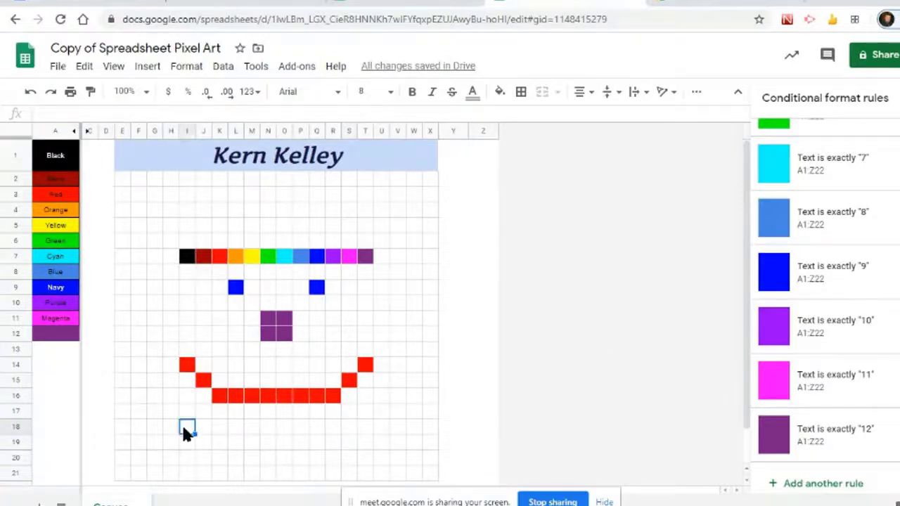
left_click(273, 319)
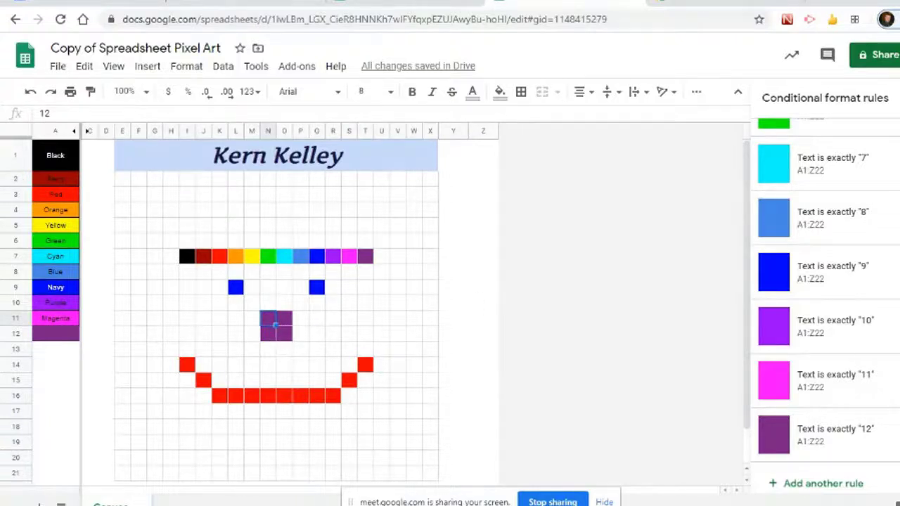
Step: Close the conditional format rules and return to an empty cell on the canvas
left_click(899, 98)
left_click(431, 346)
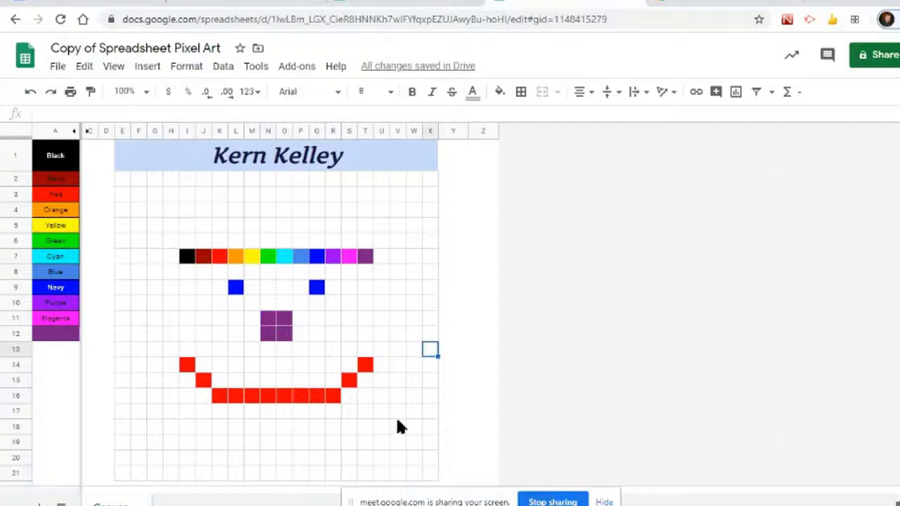
left_click(395, 415)
left_click(325, 440)
key("Left")
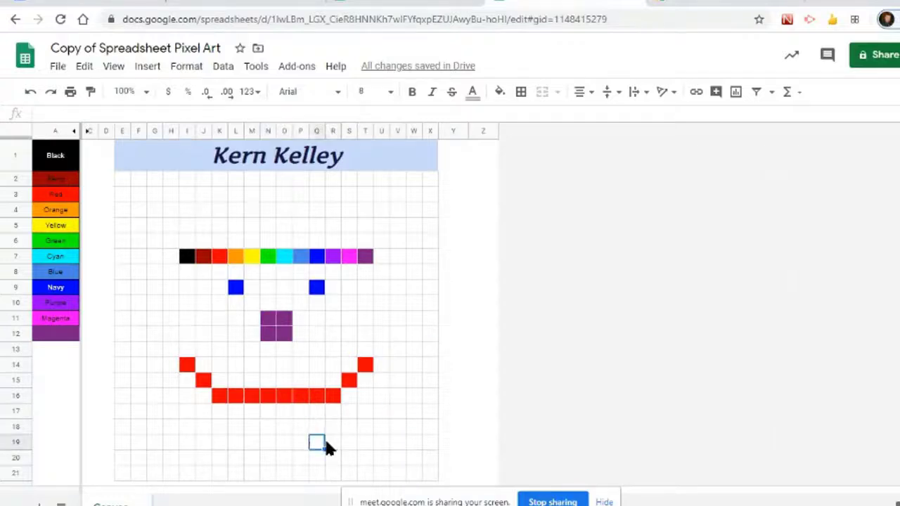
key("Down")
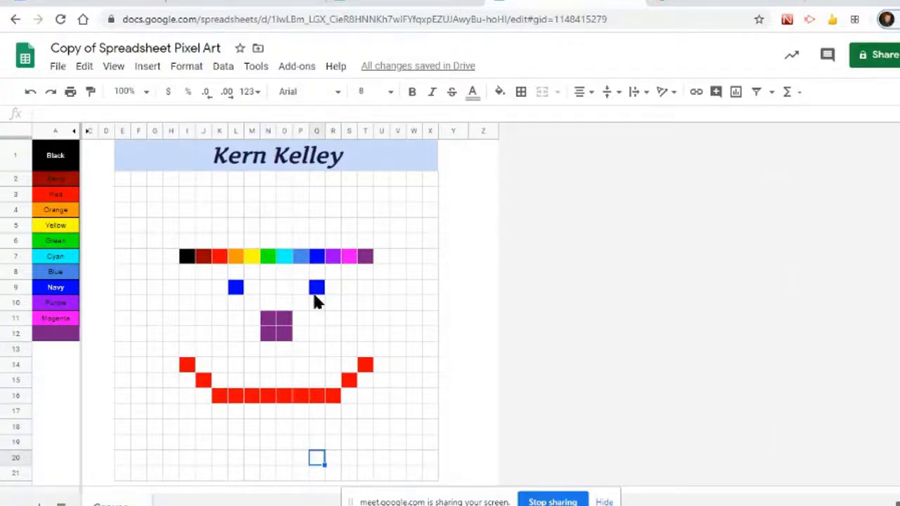
Step: Fill the rainbow row I7:T7 upward to row 2 to build a block of colored hair above the eyes
left_click(187, 257)
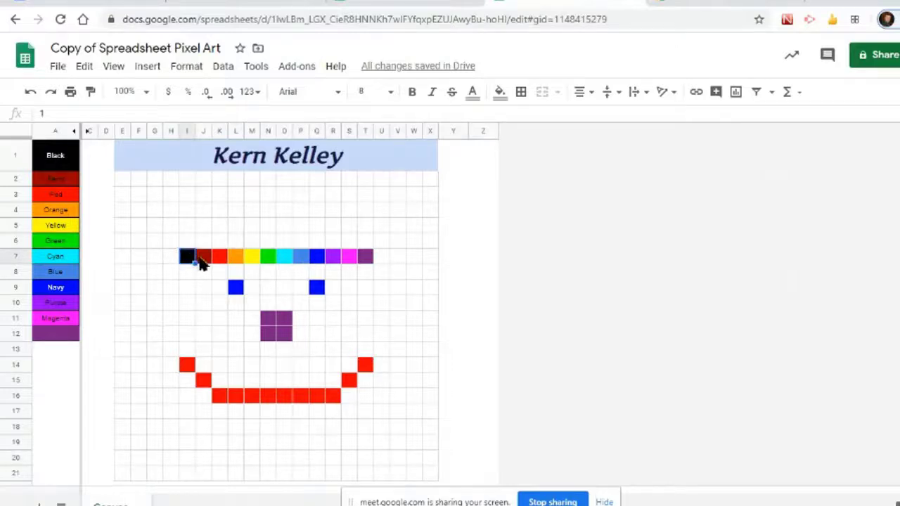
left_click(177, 283)
left_click(186, 255)
left_click(367, 258, "shift")
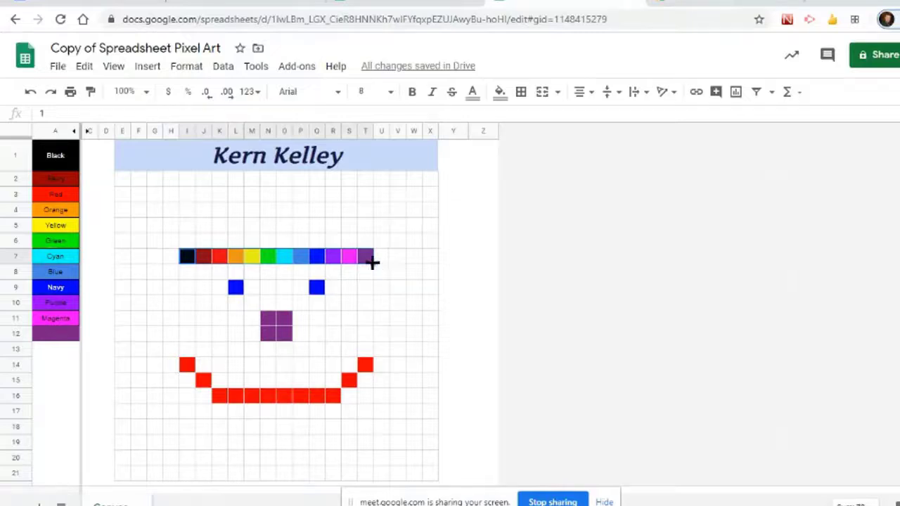
left_click_drag(373, 262, 366, 179)
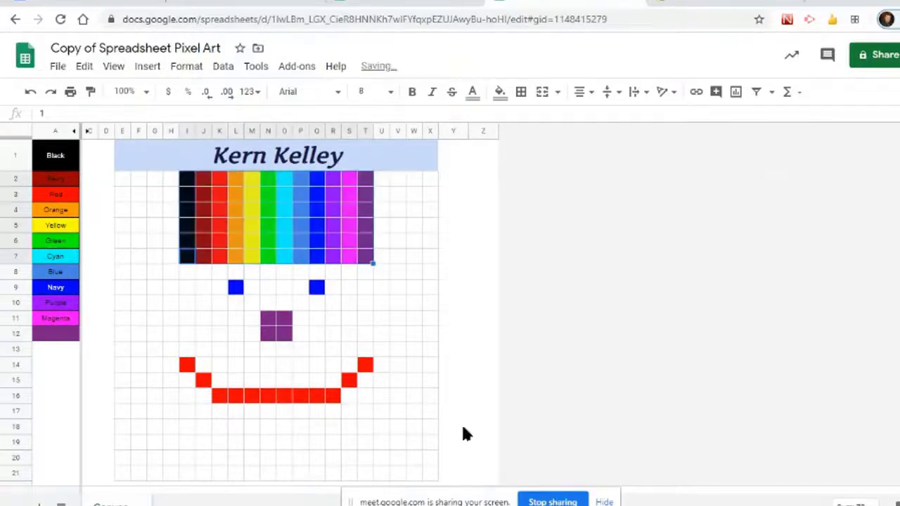
left_click(413, 317)
Step: Clear the four corner cells of the rainbow block, I7, I2, T2 and T7, to round its shape
left_click(187, 256)
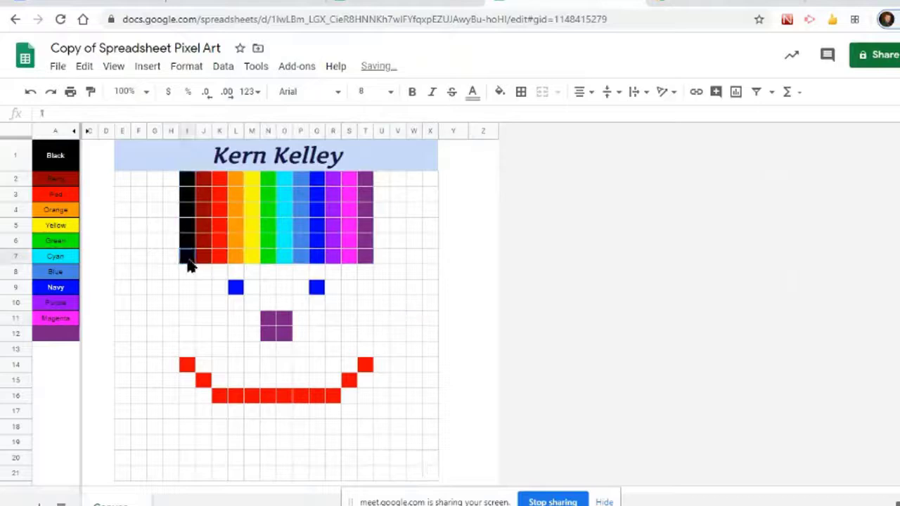
key("Delete")
left_click(187, 179)
key("Delete")
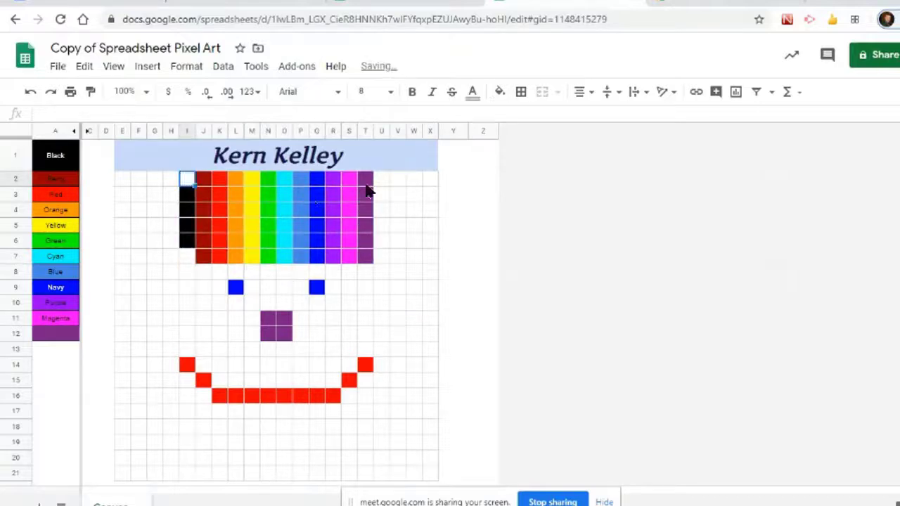
left_click(365, 180)
key("Delete")
left_click(371, 258)
key("Delete")
left_click(402, 333)
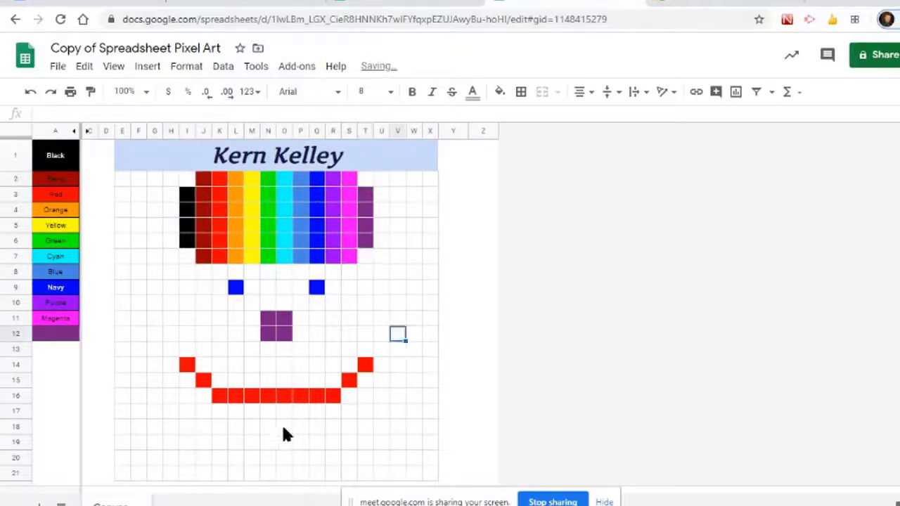
left_click_drag(253, 429, 219, 442)
left_click_drag(92, 458, 108, 454)
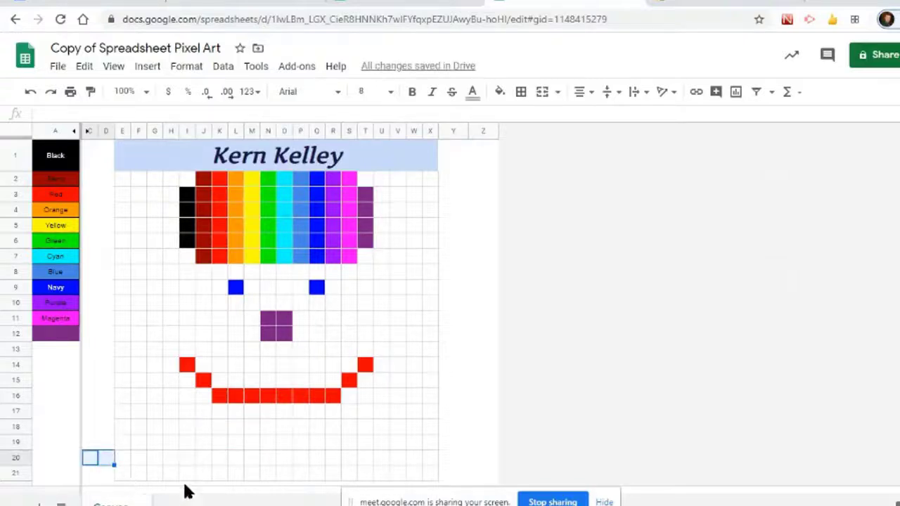
left_click(398, 441)
left_click(397, 303)
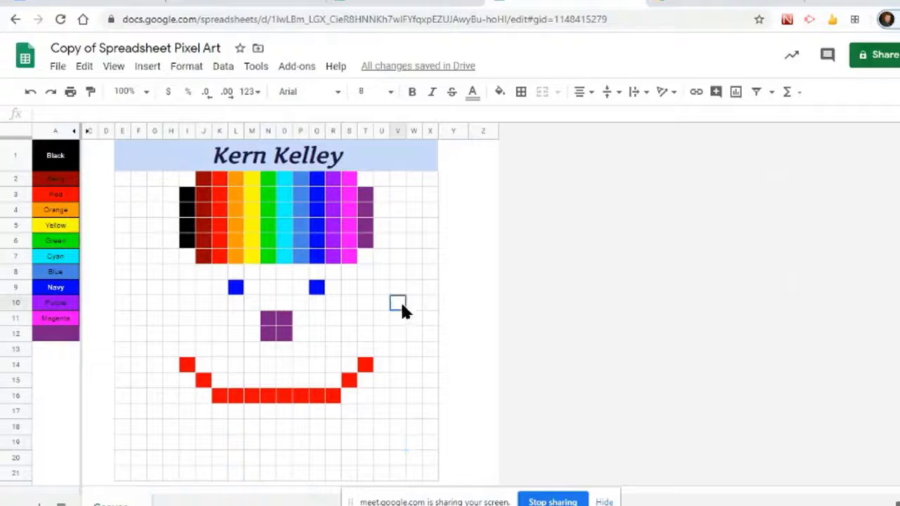
left_click(133, 415)
left_click(251, 426)
left_click(172, 427)
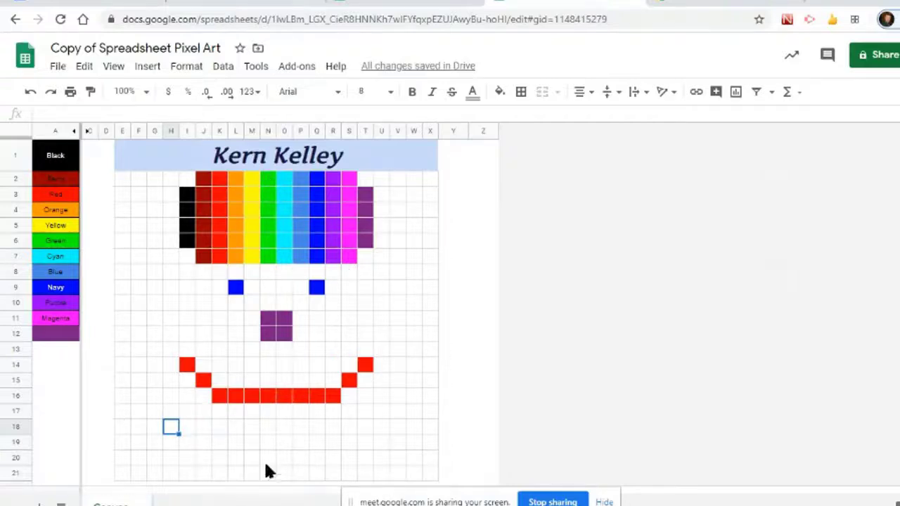
left_click(188, 458)
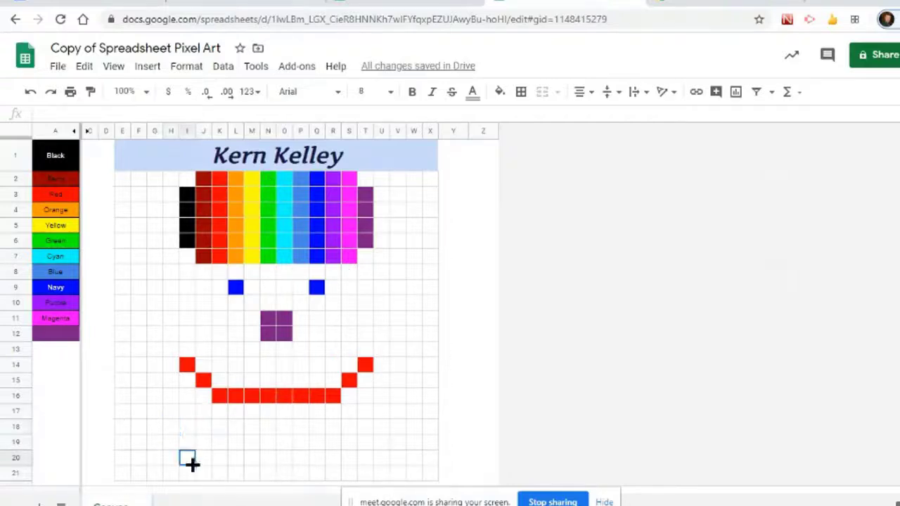
Step: Inspect the numbers behind the green cells in column N and the orange cells in column L
left_click(271, 178)
left_click(270, 195)
left_click(268, 210)
left_click(269, 239)
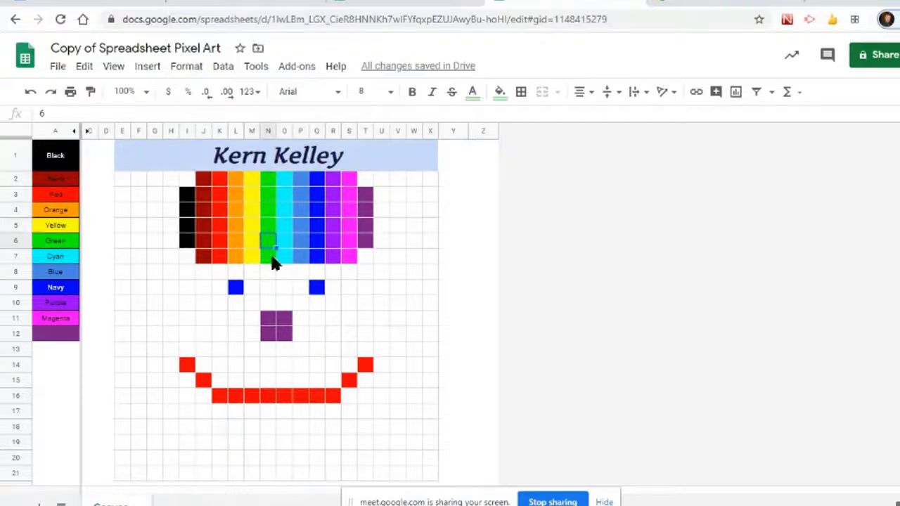
left_click(273, 258)
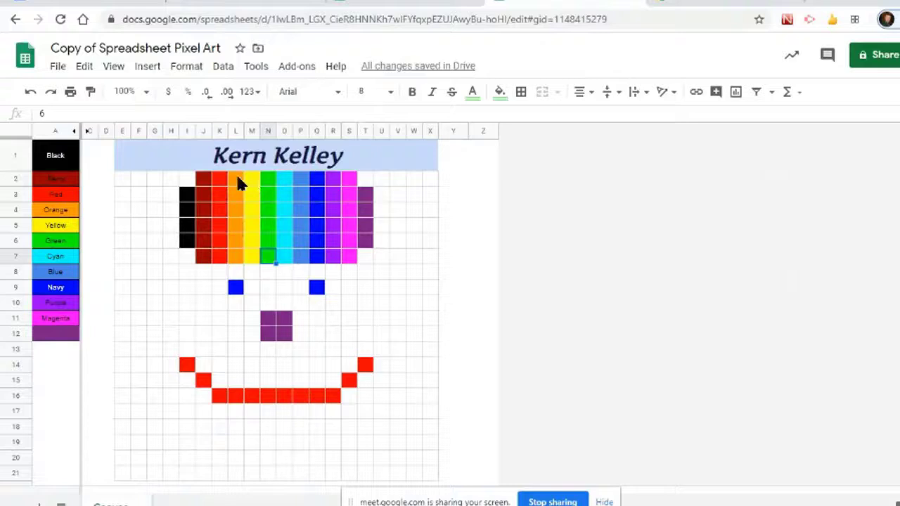
left_click(235, 177)
left_click(236, 198)
left_click(236, 214)
left_click(236, 240)
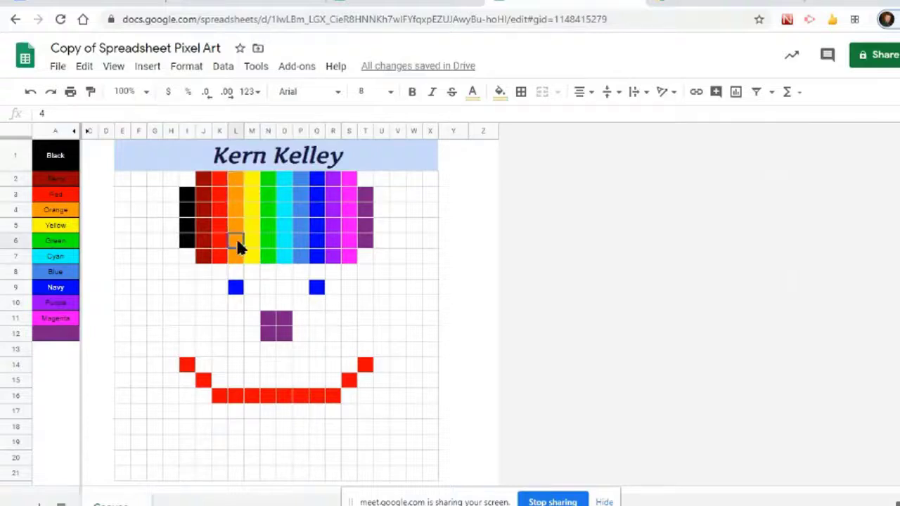
left_click(240, 253)
left_click(235, 224)
left_click(236, 196)
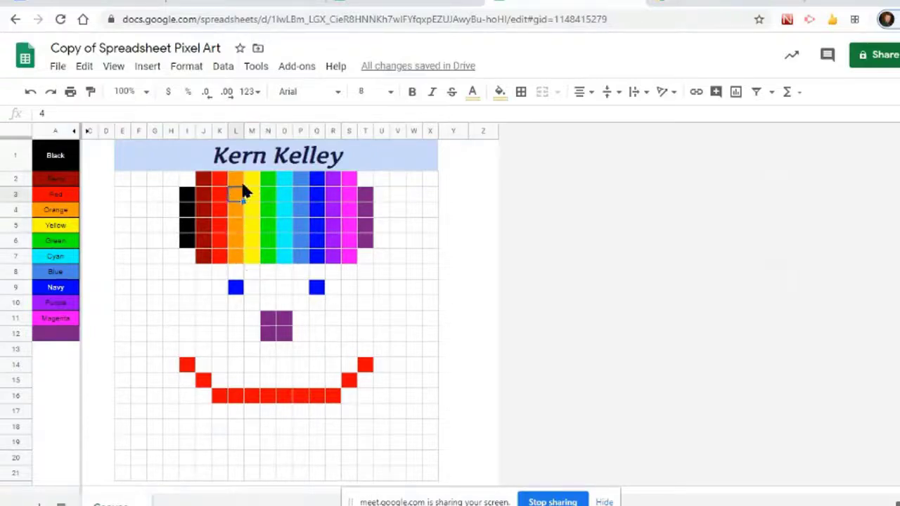
left_click(239, 179)
left_click(234, 255)
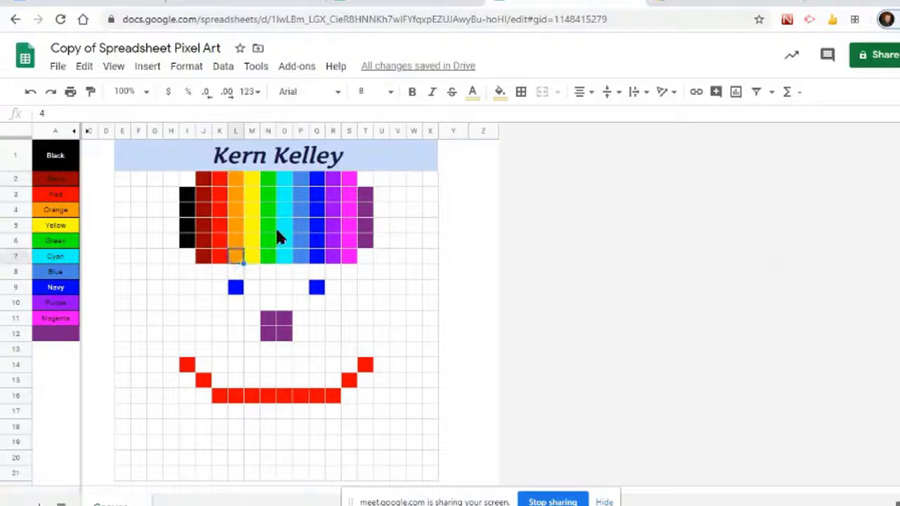
left_click(237, 210)
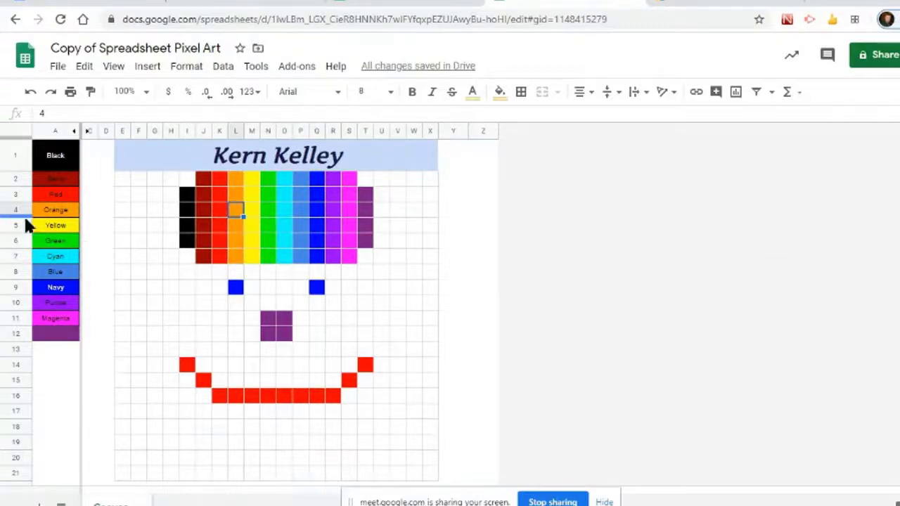
left_click(188, 318)
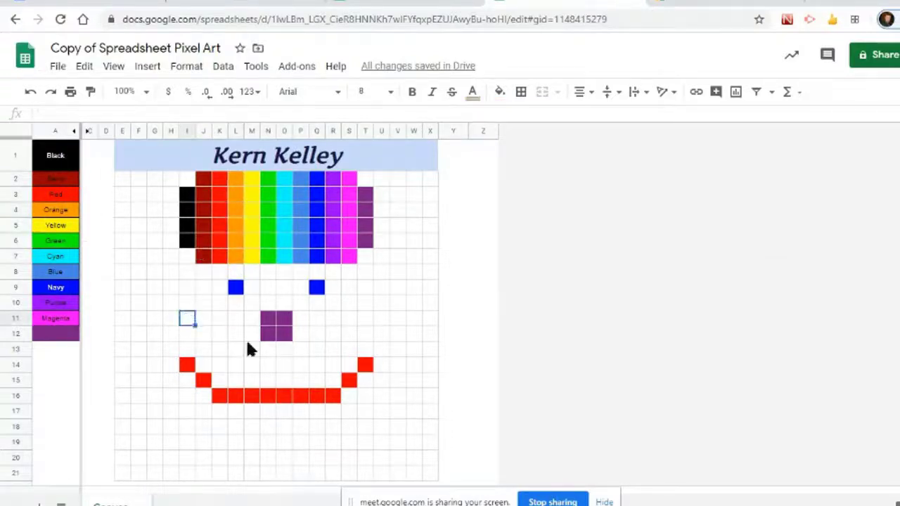
Step: Open Find and replace, move it clear of the drawing, and enter 4 as the value to find
left_click(83, 69)
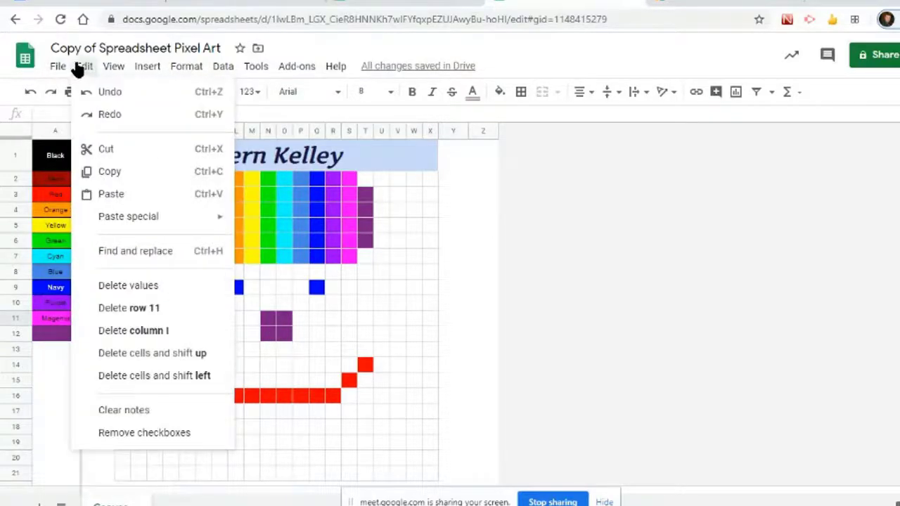
left_click(118, 254)
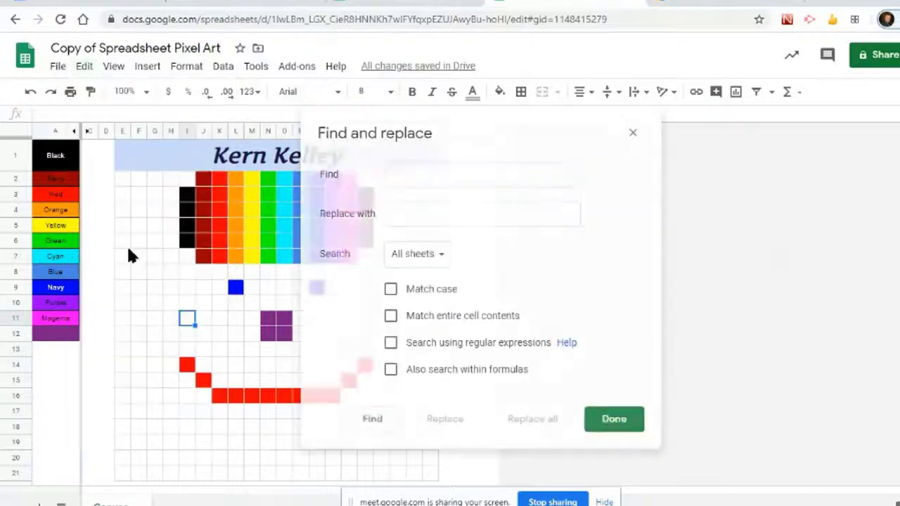
mouse_move(513, 133)
left_mouse_down()
mouse_move(741, 127)
mouse_move(705, 123)
left_mouse_up()
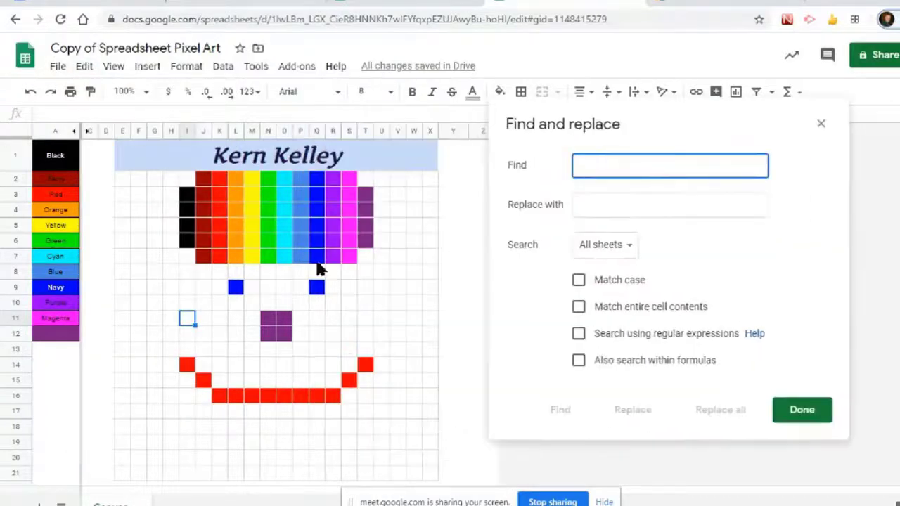
type("4")
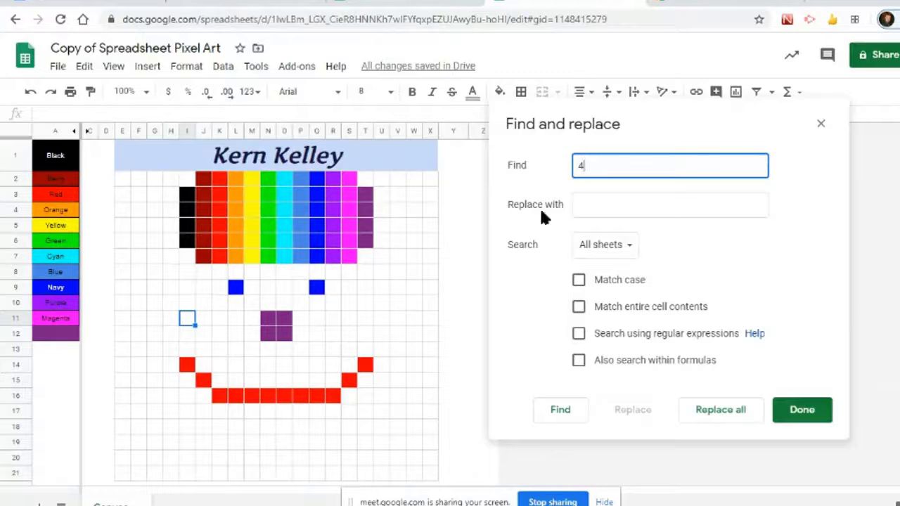
Step: Set the replacement value to 12, limit the search to this sheet, and require matching entire cell contents
left_click(608, 201)
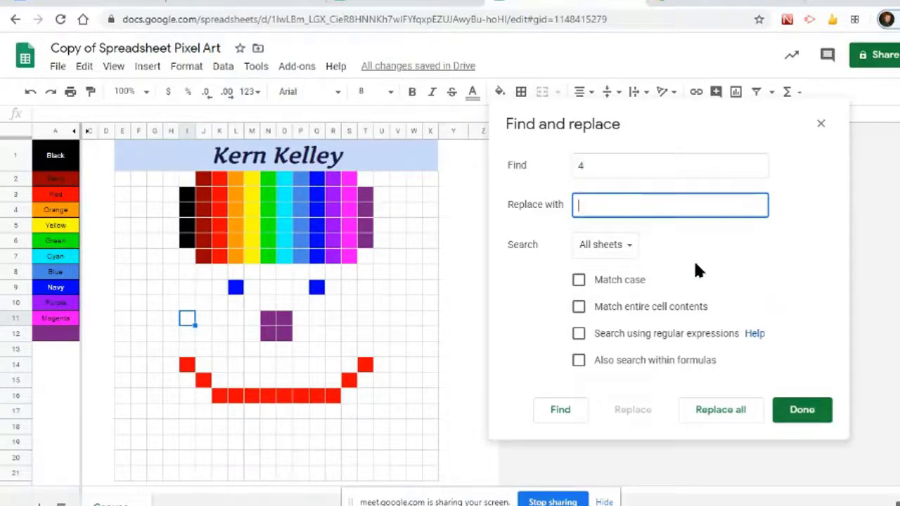
type("12")
left_click(628, 245)
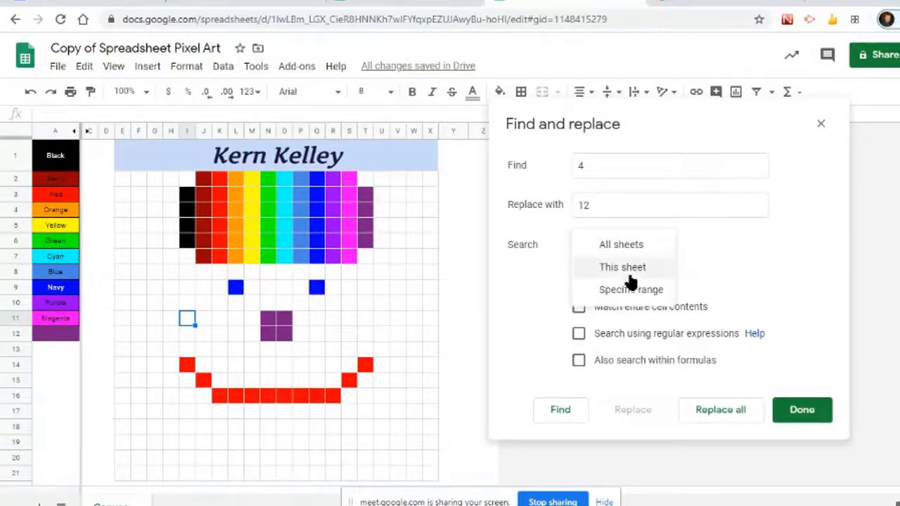
left_click(626, 270)
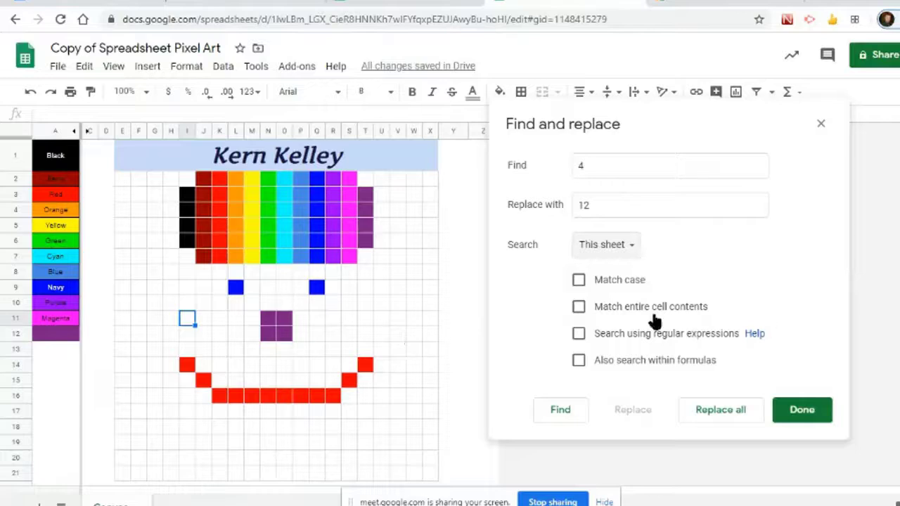
left_click(579, 307)
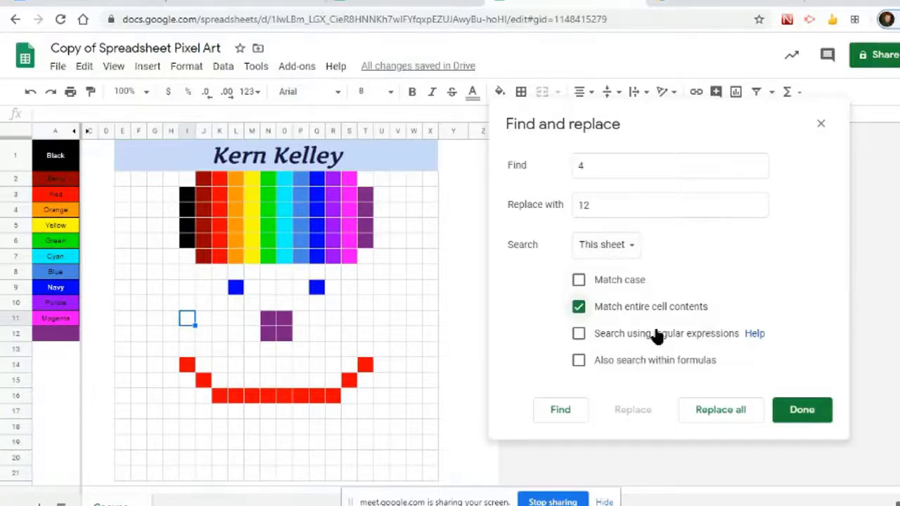
Step: Set the value to find to 1, keeping the entire-cell match enabled
double_click(582, 166)
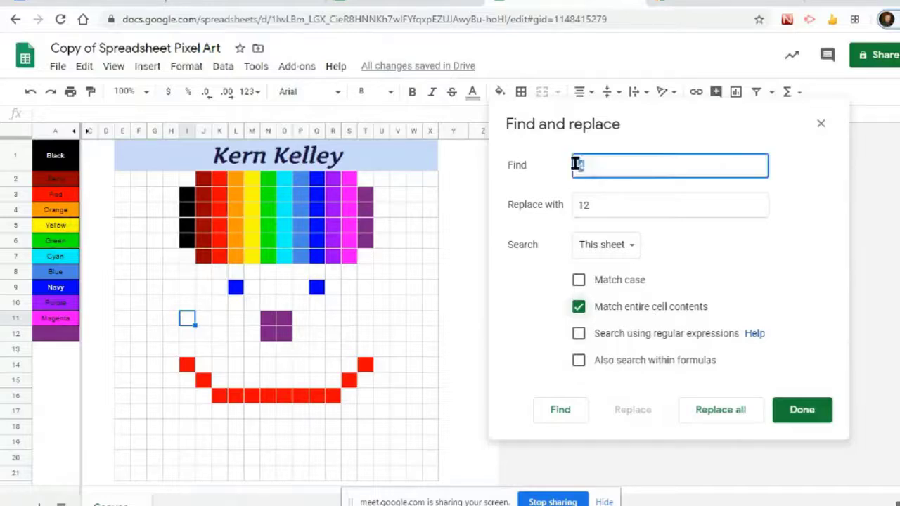
type("1")
left_click(621, 204)
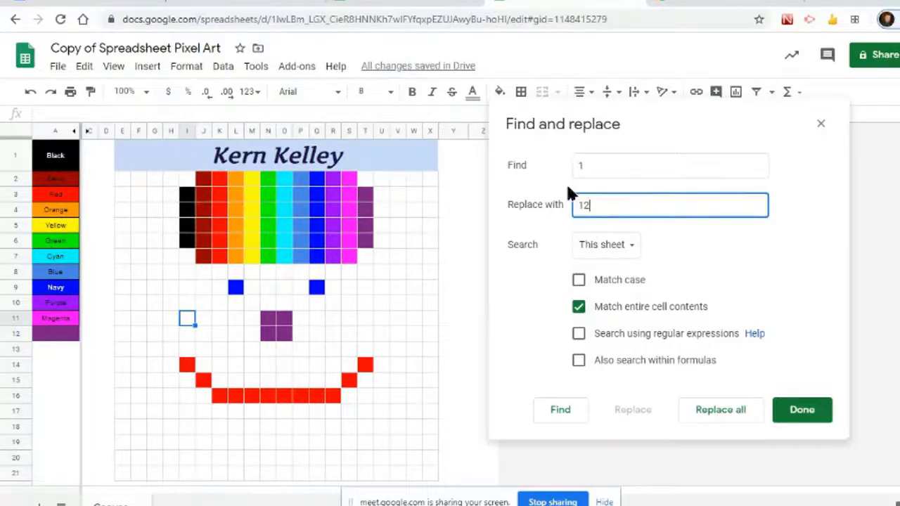
left_click(631, 170)
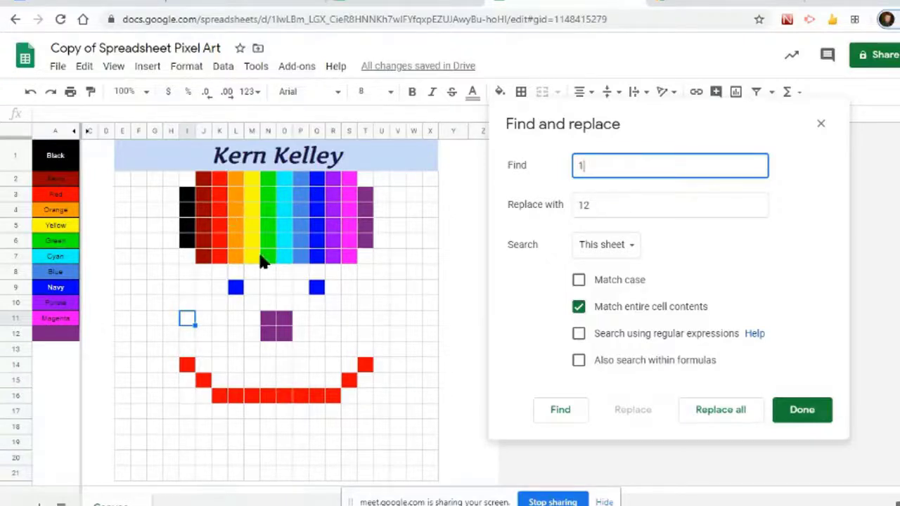
double_click(579, 166)
left_click(580, 308)
left_click(580, 308)
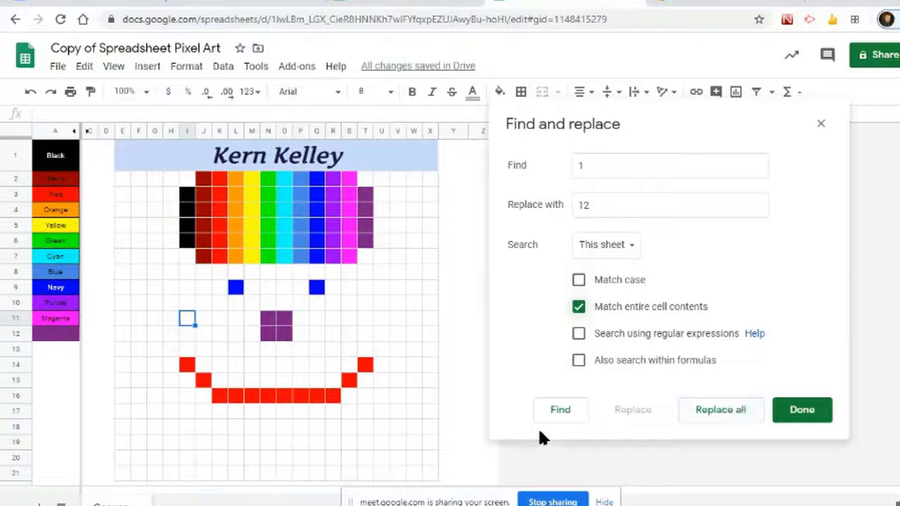
Step: Find the cells containing 1 in column I and replace them with 12 one at a time, and close find and replace
left_click(559, 411)
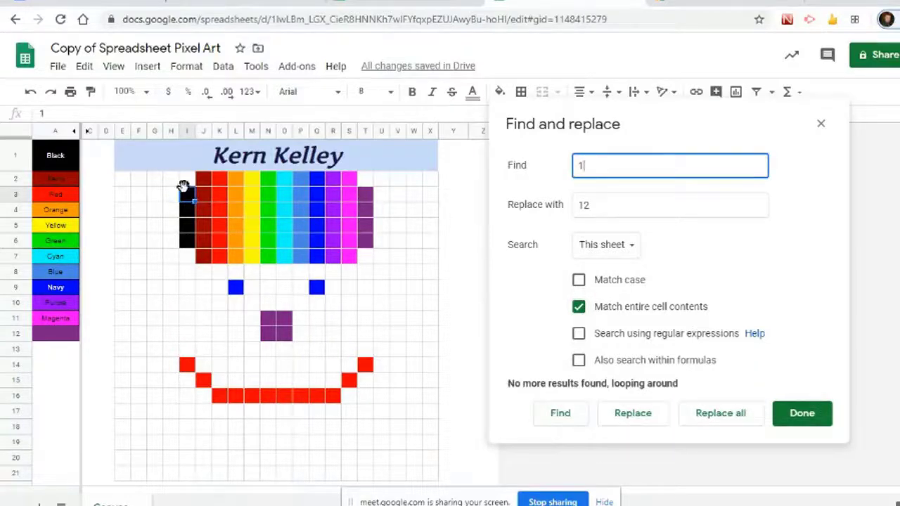
left_click(645, 413)
left_click(643, 415)
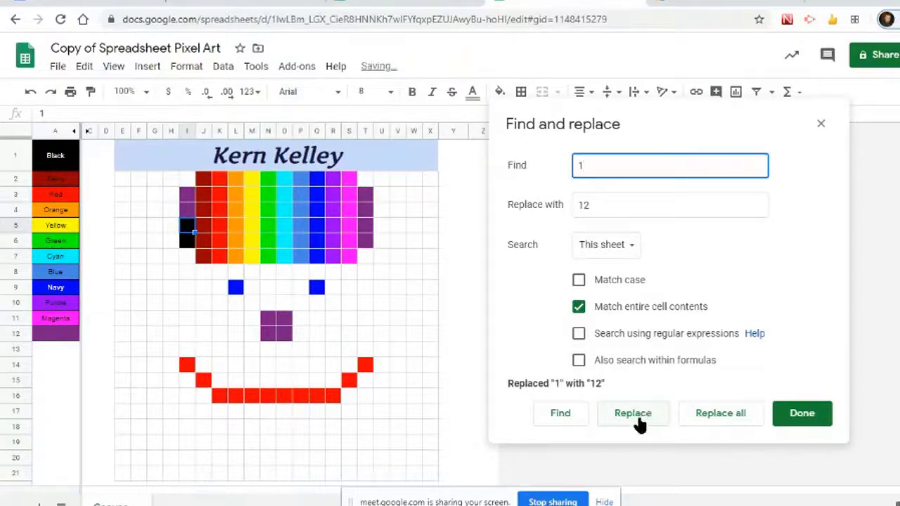
left_click(635, 416)
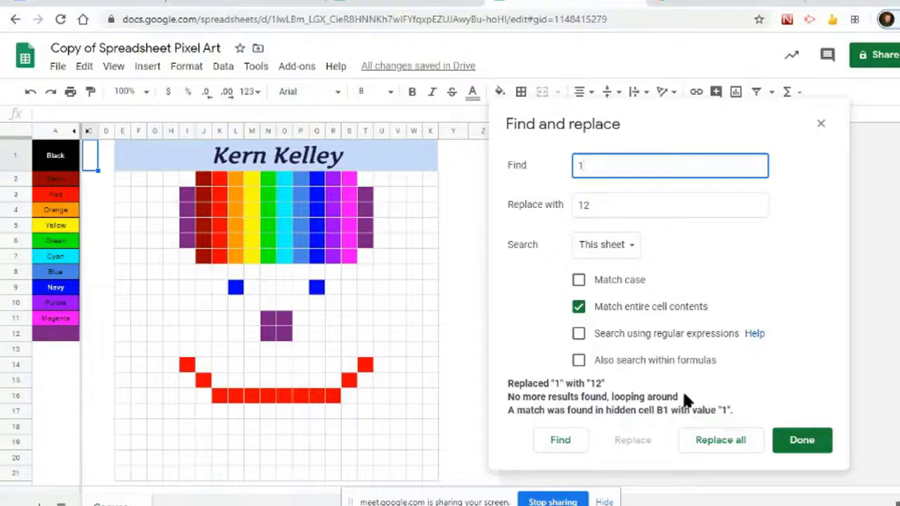
left_click(820, 125)
left_click(473, 315)
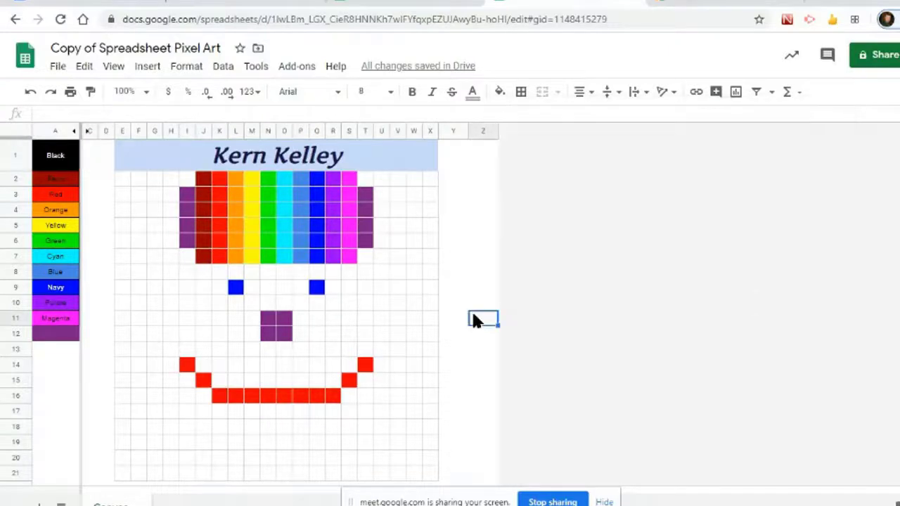
left_click(402, 288)
left_click(141, 304)
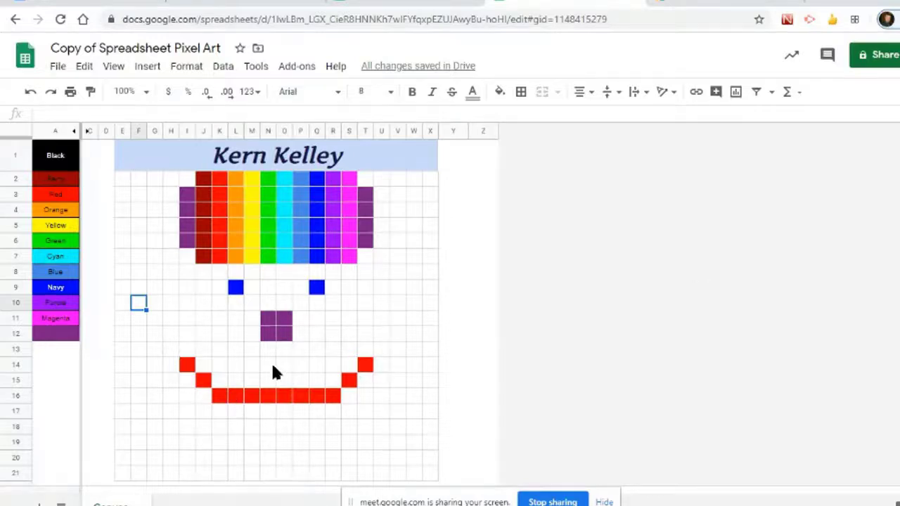
left_click(155, 399)
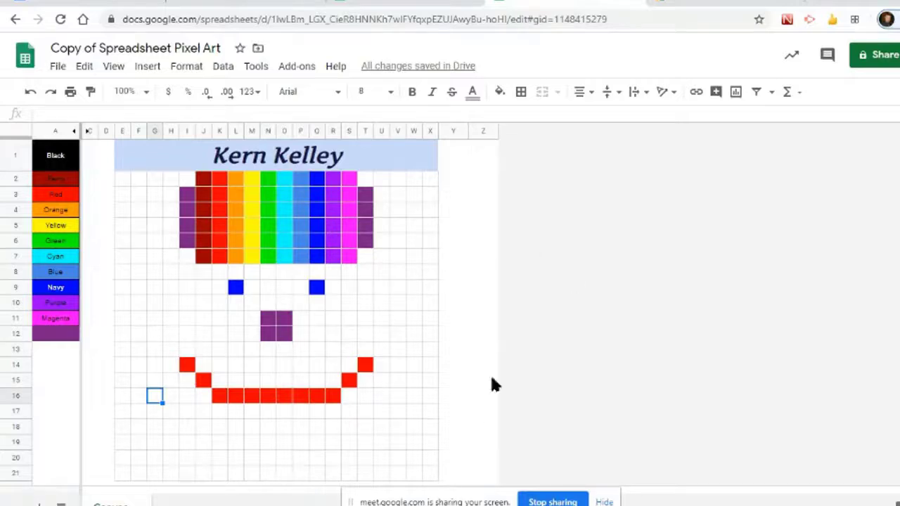
left_click_drag(122, 287, 189, 320)
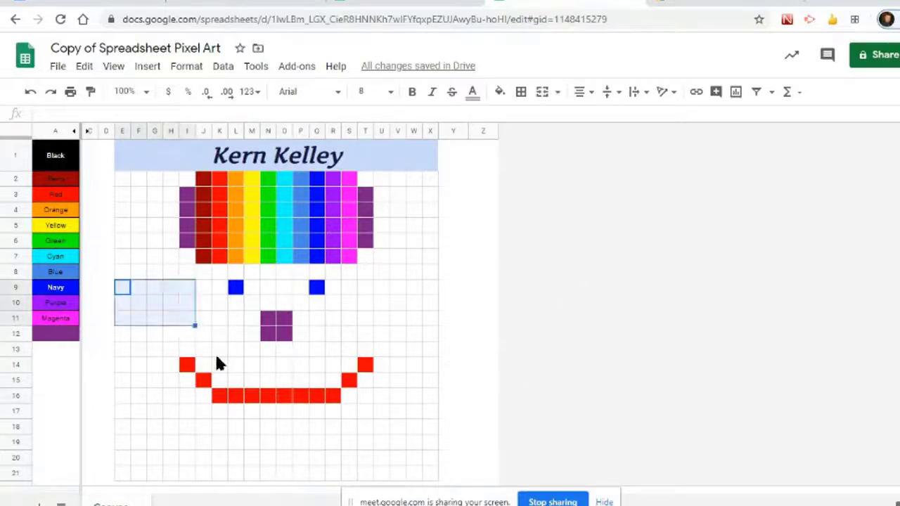
left_click(216, 353)
left_click_drag(156, 287, 289, 321)
left_click(414, 364)
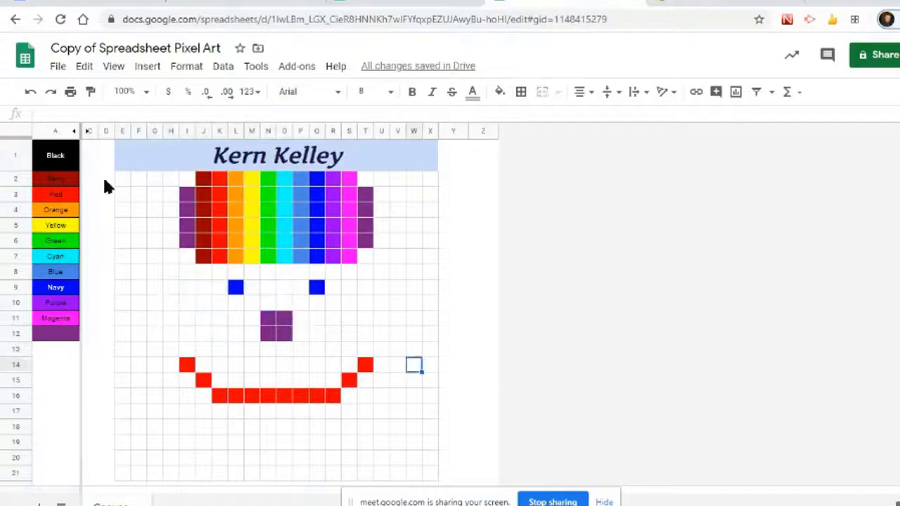
Step: Select the whole drawing canvas E2:X21 and apply all borders to it
left_click_drag(116, 175, 437, 480)
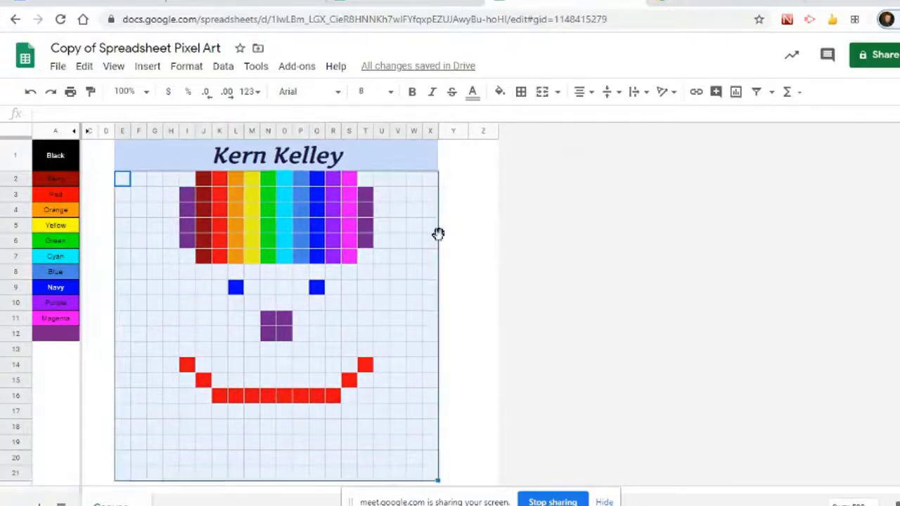
key("Return")
key("Escape")
left_click(522, 93)
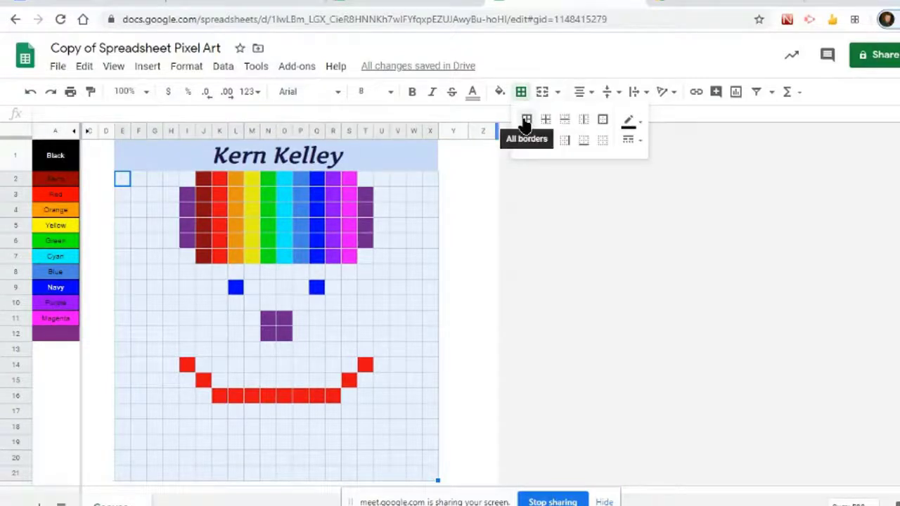
left_click(525, 121)
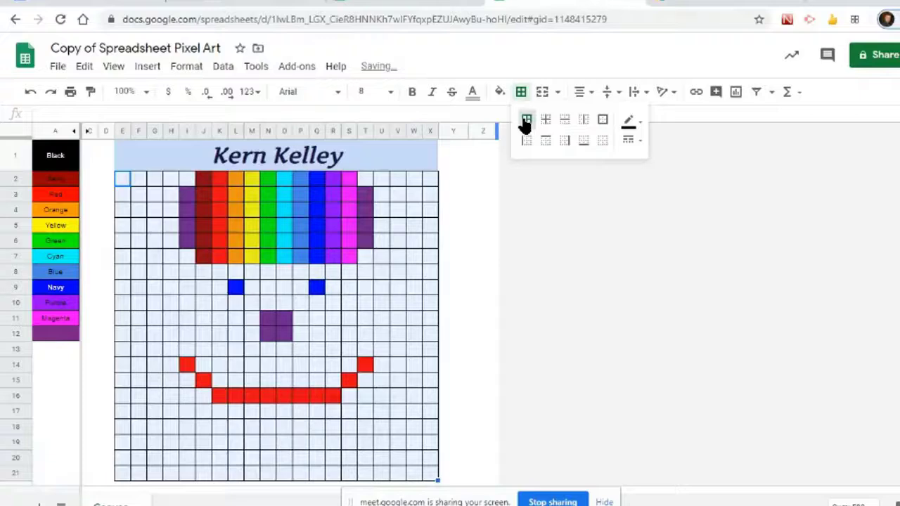
Step: Try blue and dark red as border colours on the canvas grid
left_click(630, 121)
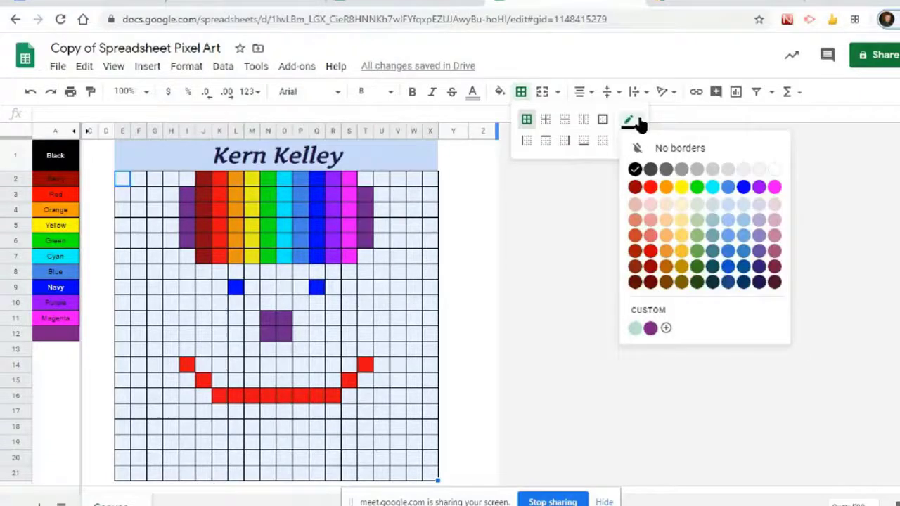
left_click(743, 186)
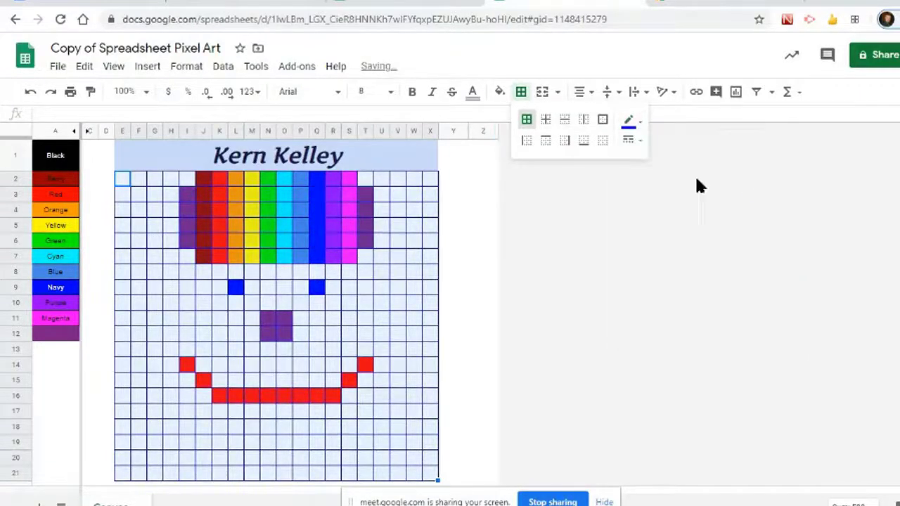
left_click(622, 131)
left_click(648, 251)
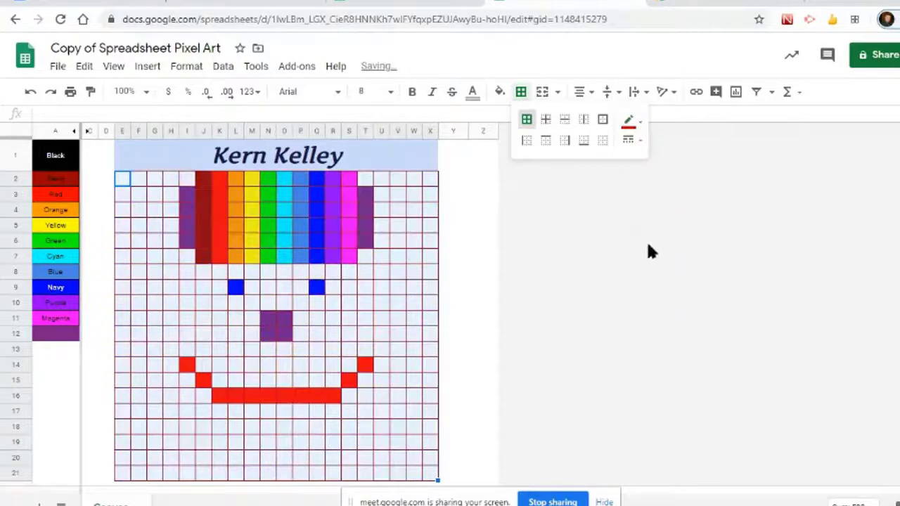
Step: Remove all borders from the canvas and deselect it
left_click(601, 141)
left_click(449, 336)
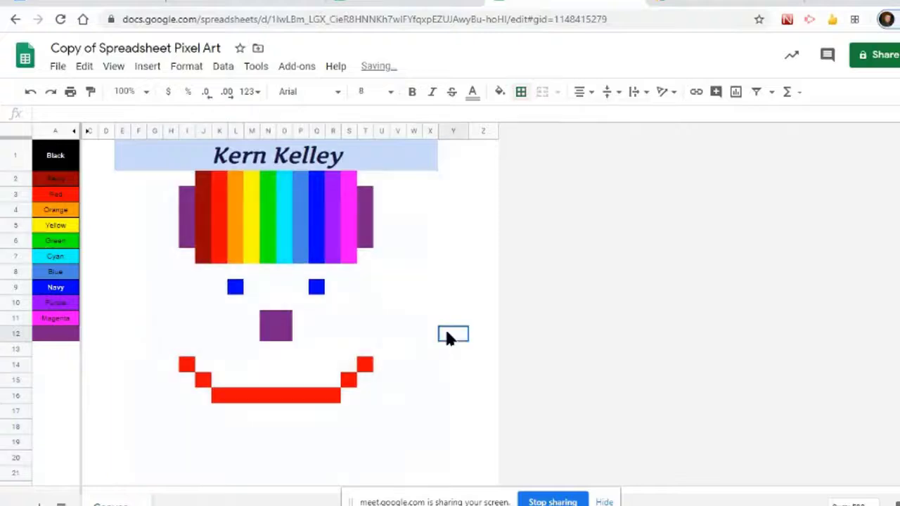
left_click(138, 336)
left_click(187, 288)
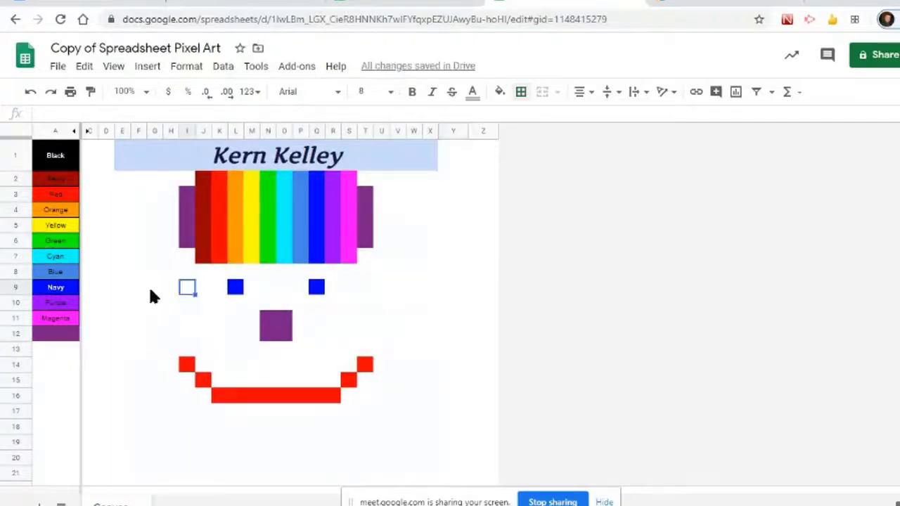
left_click(154, 318)
left_click(187, 317)
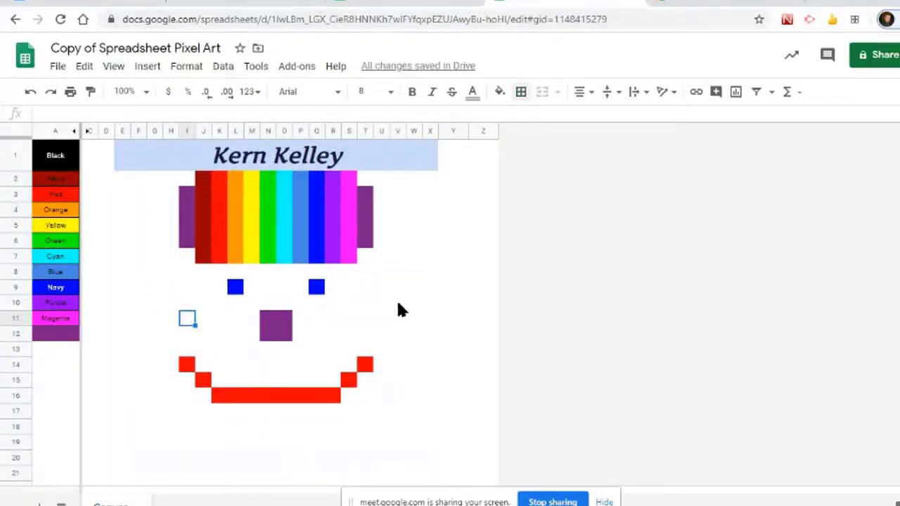
left_click(398, 304)
left_click(450, 411)
left_click(170, 427)
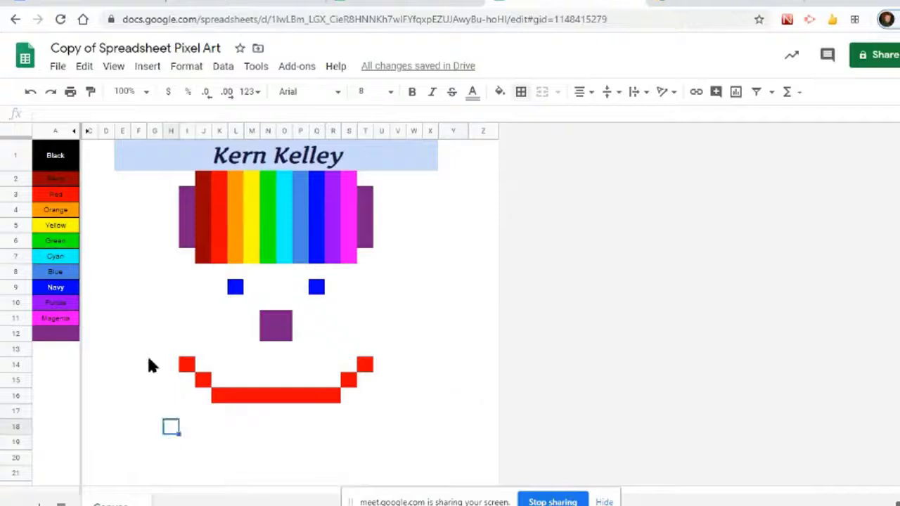
left_click(122, 317)
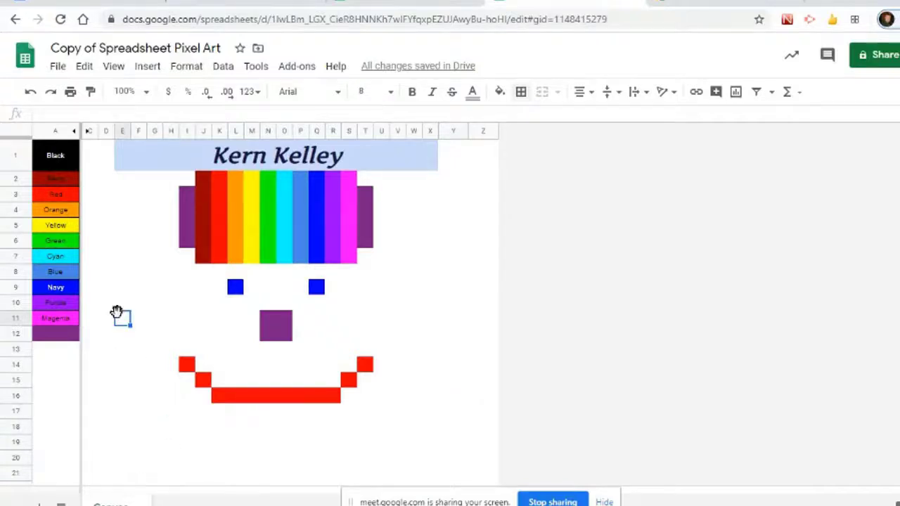
left_click(155, 303)
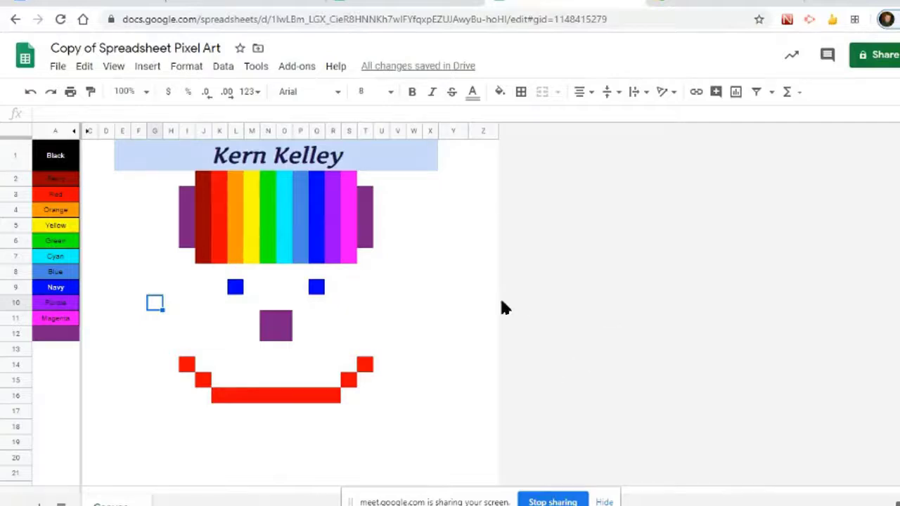
Step: Share the spreadsheet with the student's account, with editing rights and a notification
left_click(887, 56)
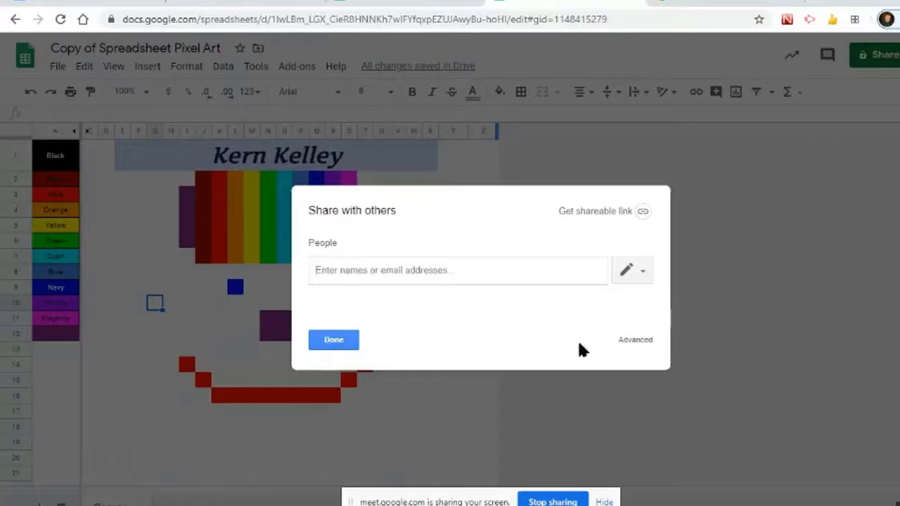
type("stewd")
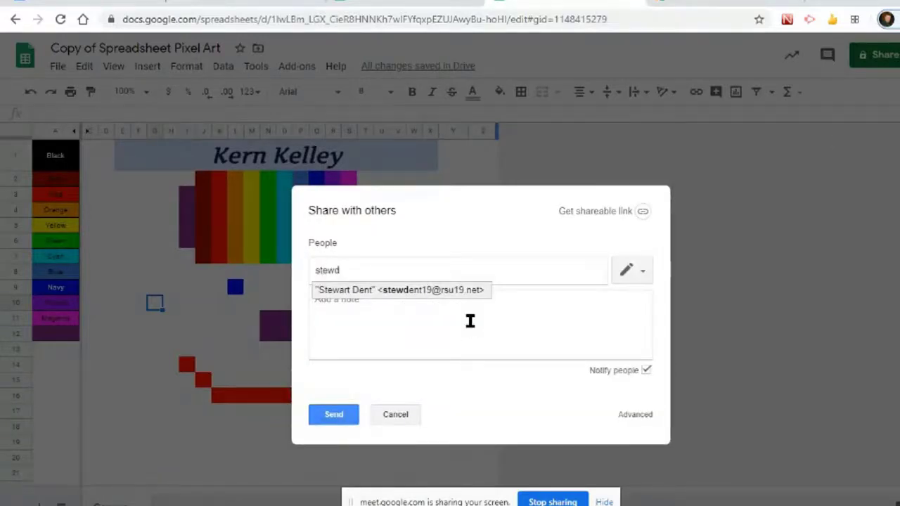
left_click(432, 290)
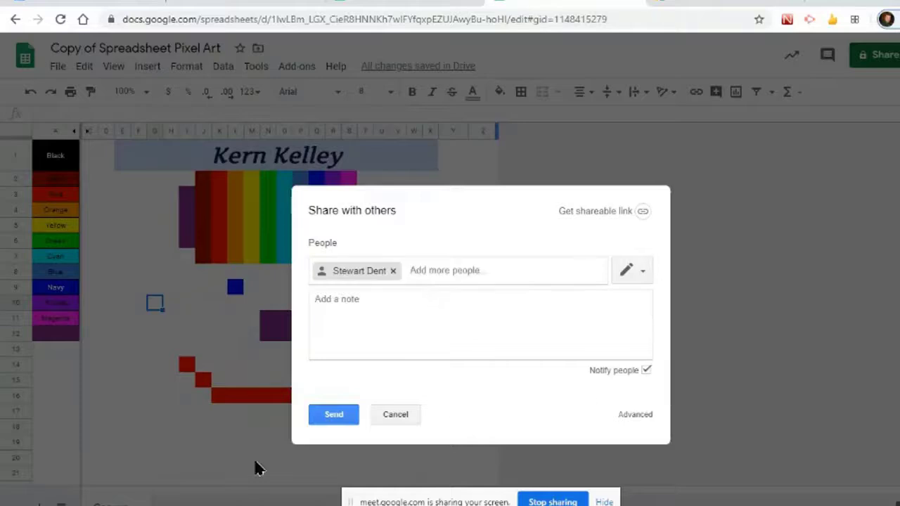
left_click(342, 419)
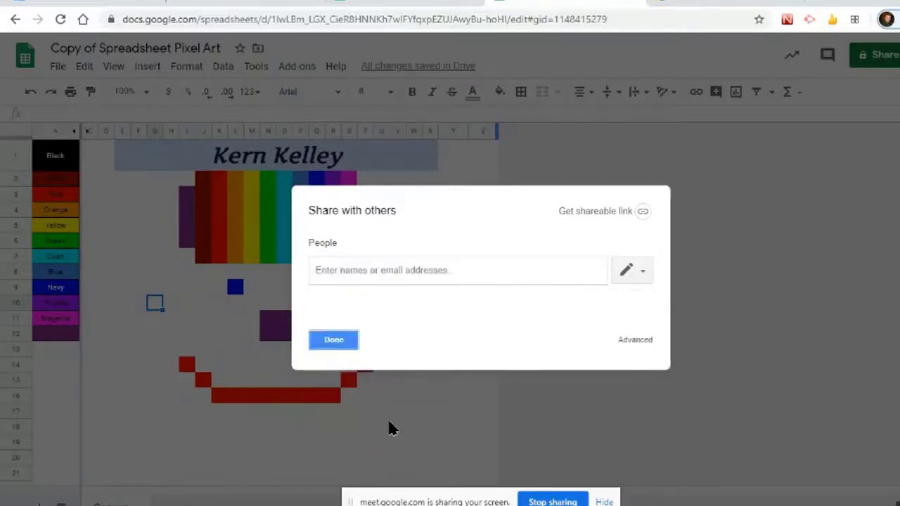
left_click(340, 342)
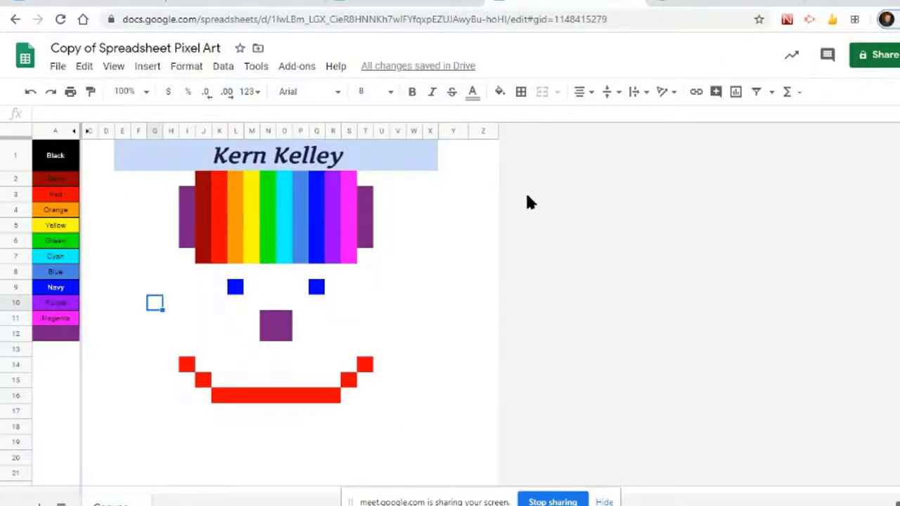
Step: Publish the entire document to the web as a web page
left_click(59, 67)
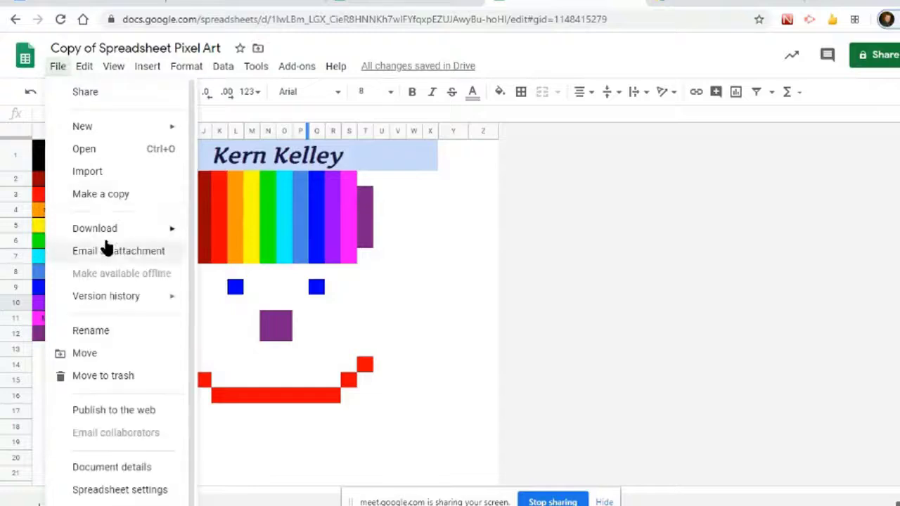
mouse_move(103, 230)
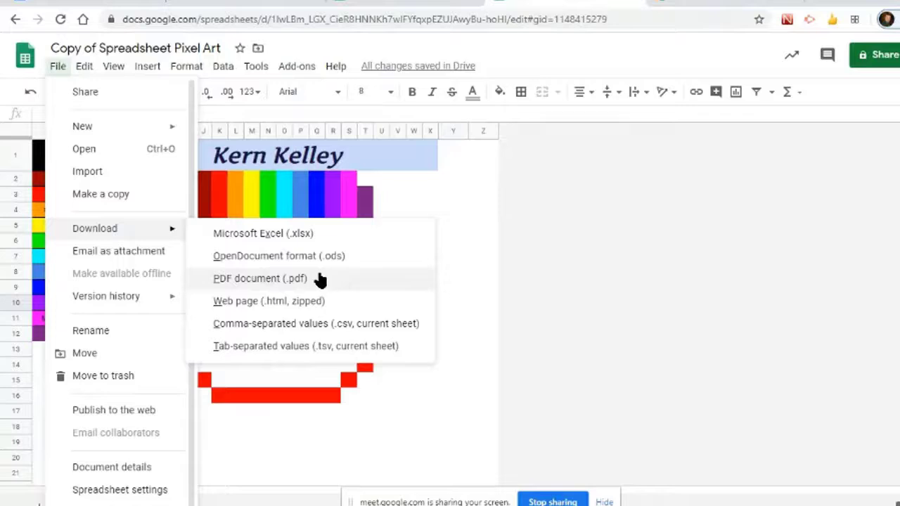
left_click(113, 413)
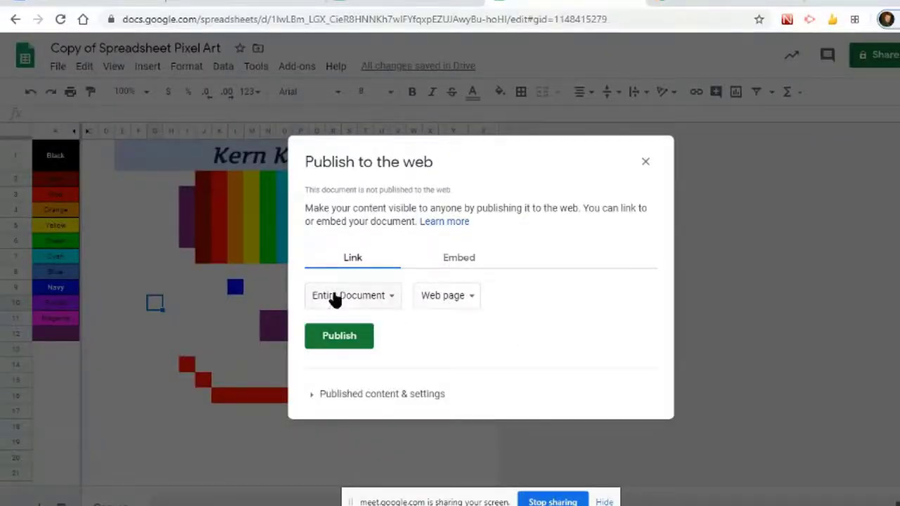
left_click(467, 295)
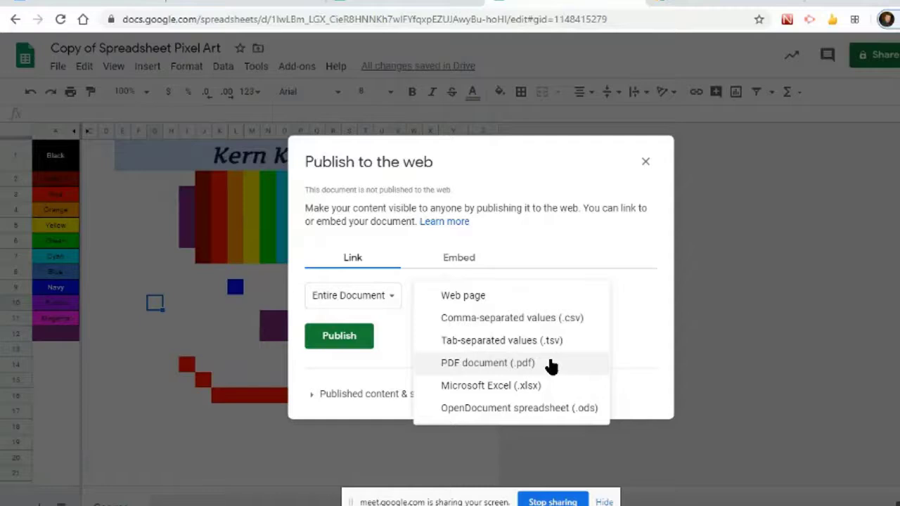
left_click(545, 295)
left_click(336, 339)
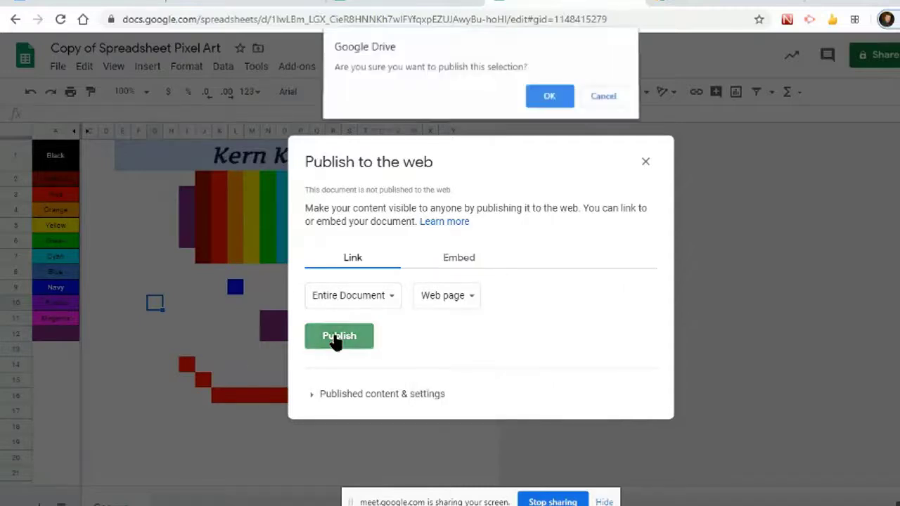
left_click(562, 97)
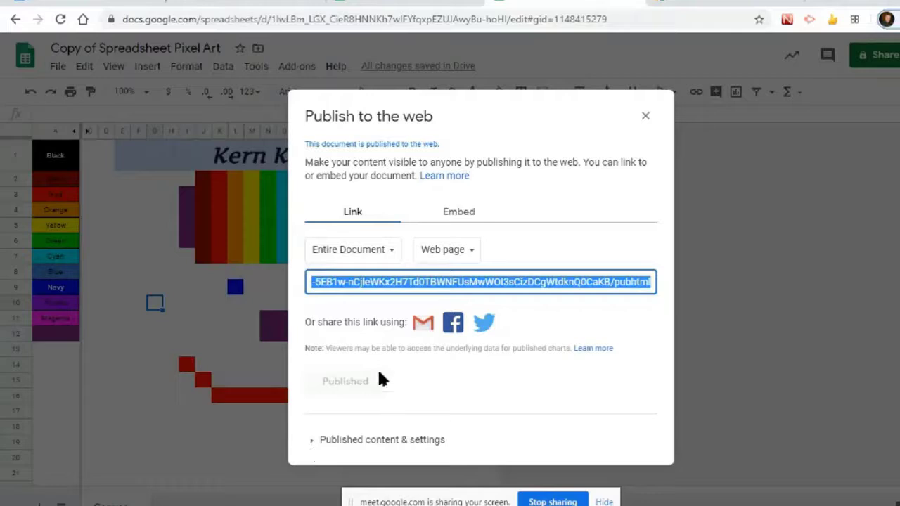
Step: Examine the published content settings, including stopping publication and automatic republishing, and close the publishing dialog
left_click(311, 440)
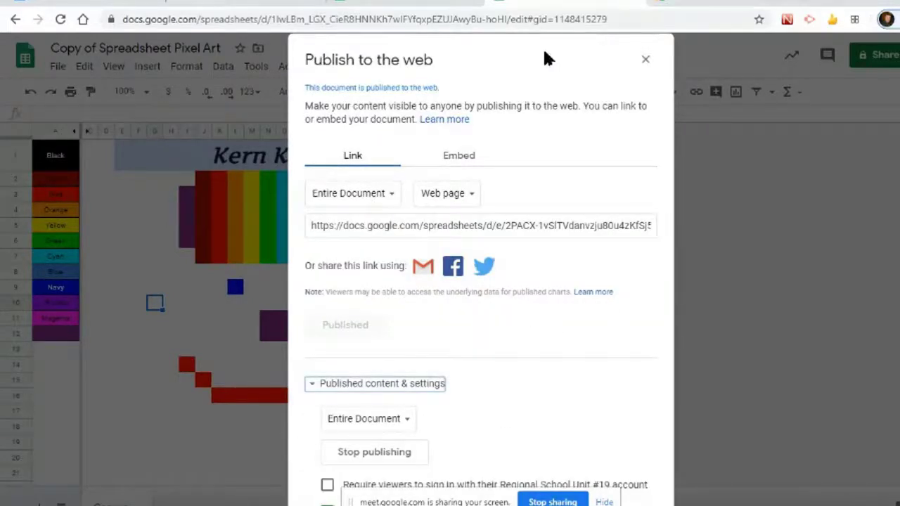
left_click_drag(542, 46, 295, 67)
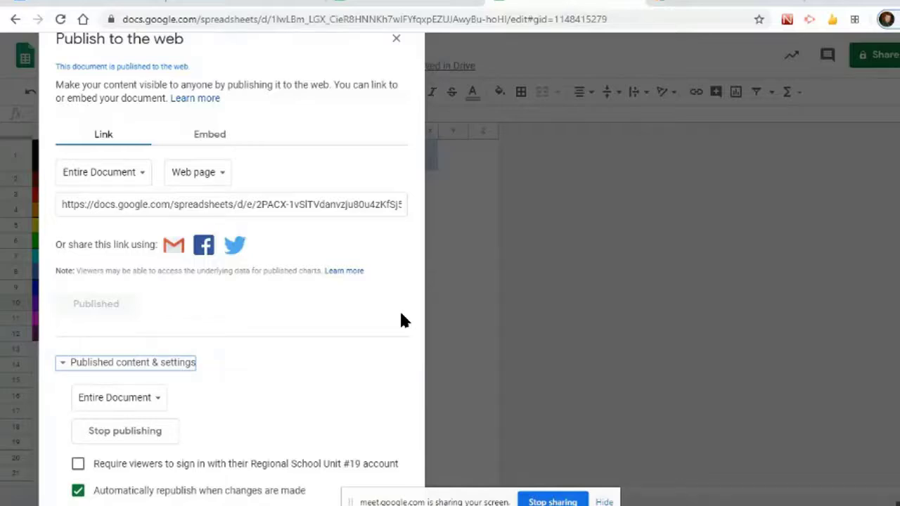
left_click(396, 39)
Step: Recolour the four nose cells N11:O12 with colour code 2 and deselect them
left_click(273, 318)
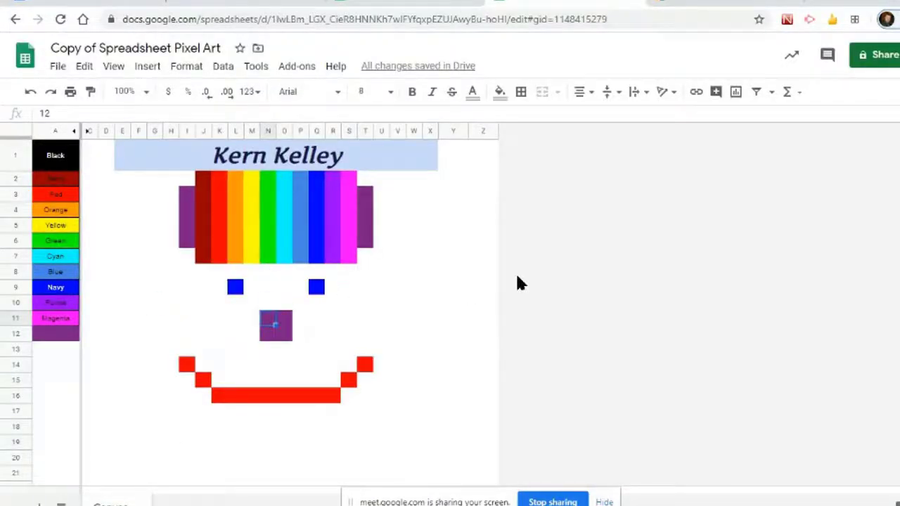
type("2")
key("Return")
type("2")
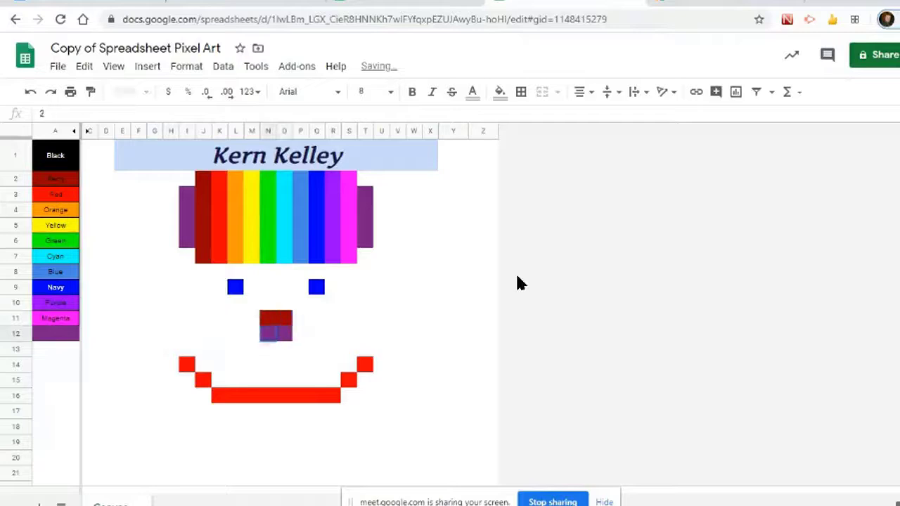
key("Right")
key("Right")
key("Right")
key("Right")
key("Right")
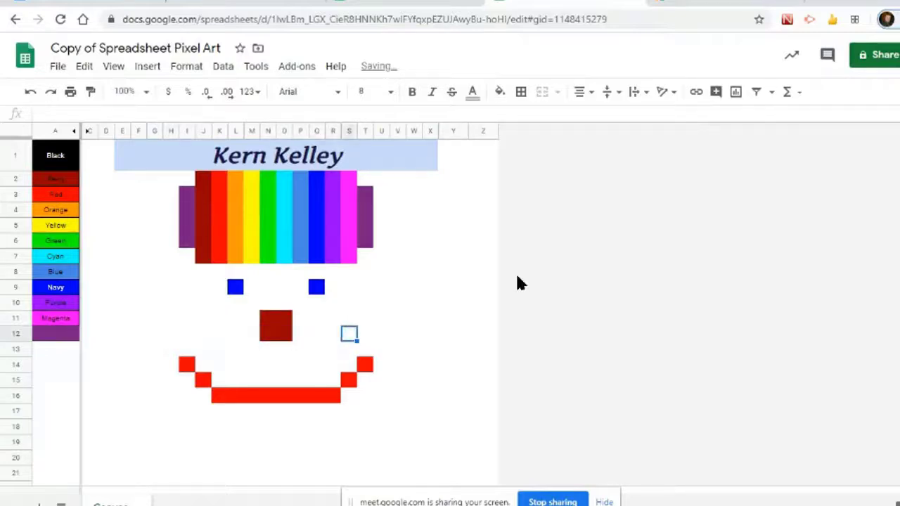
left_click(431, 304)
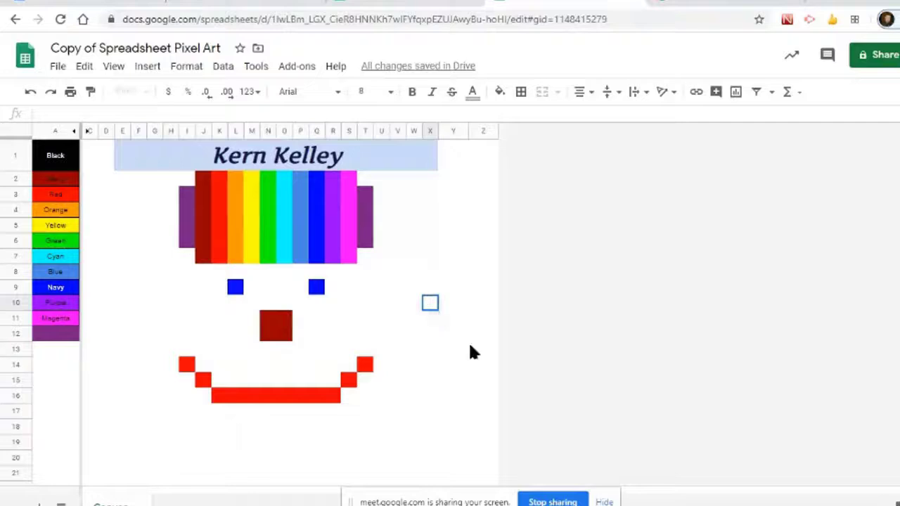
left_click(449, 354)
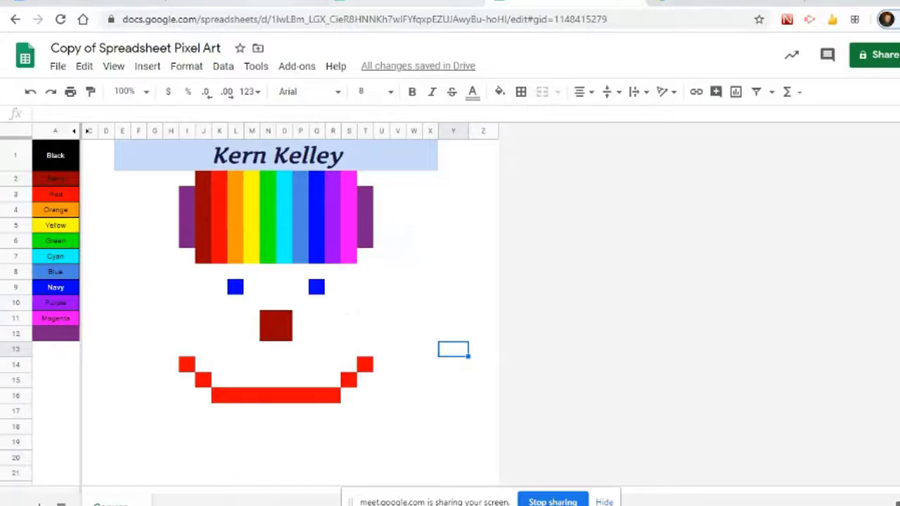
Step: Switch to the Google Meet call and mute the participant whose microphone is on for everyone
left_click(247, 2)
left_click(864, 50)
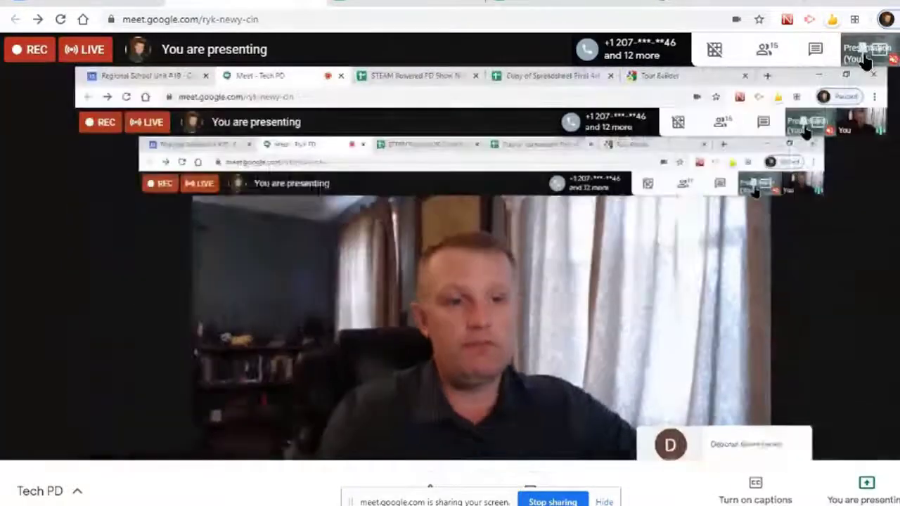
left_click(764, 50)
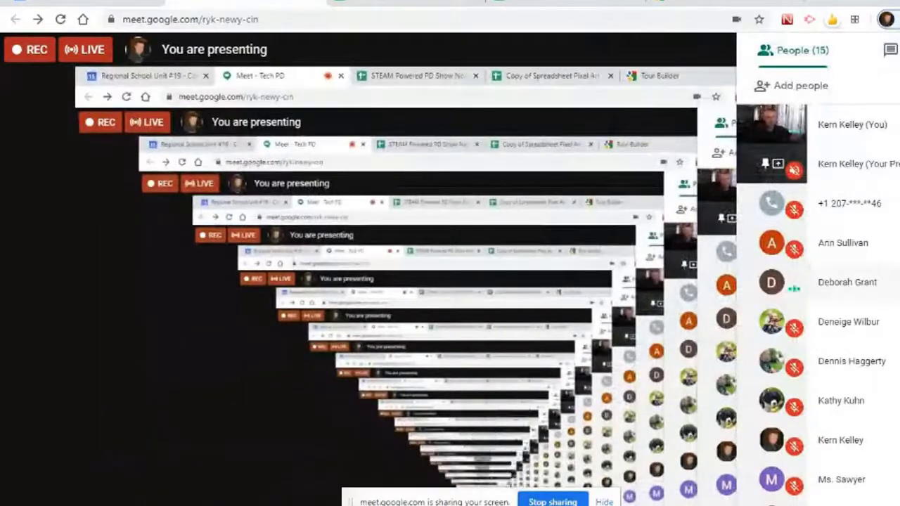
left_click(847, 285)
left_click(846, 321)
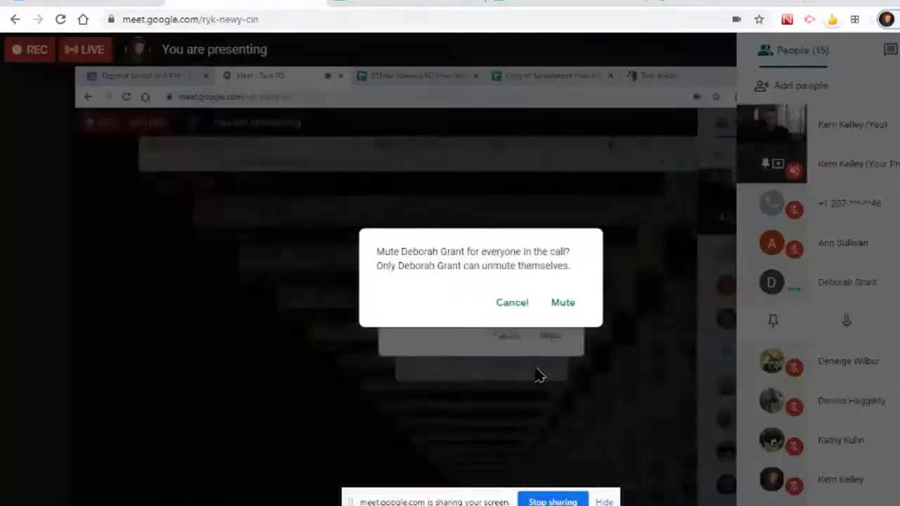
left_click(560, 309)
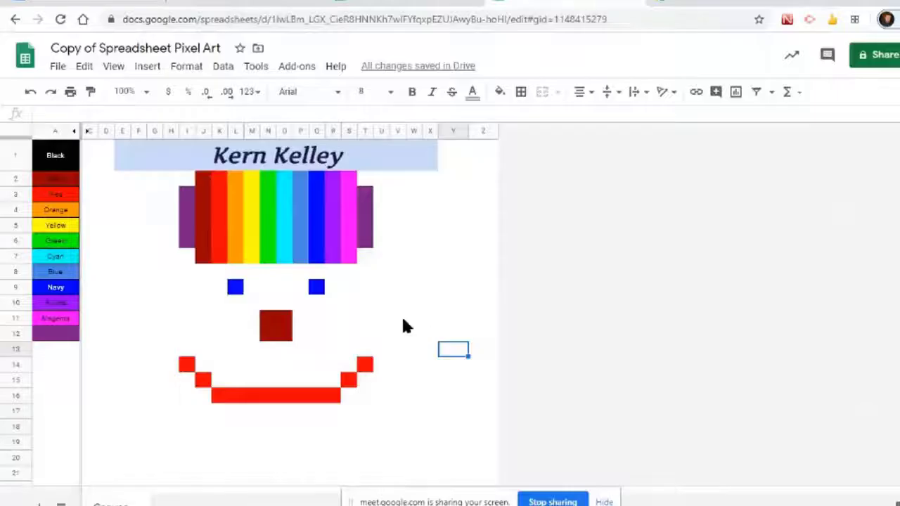
left_click(430, 287)
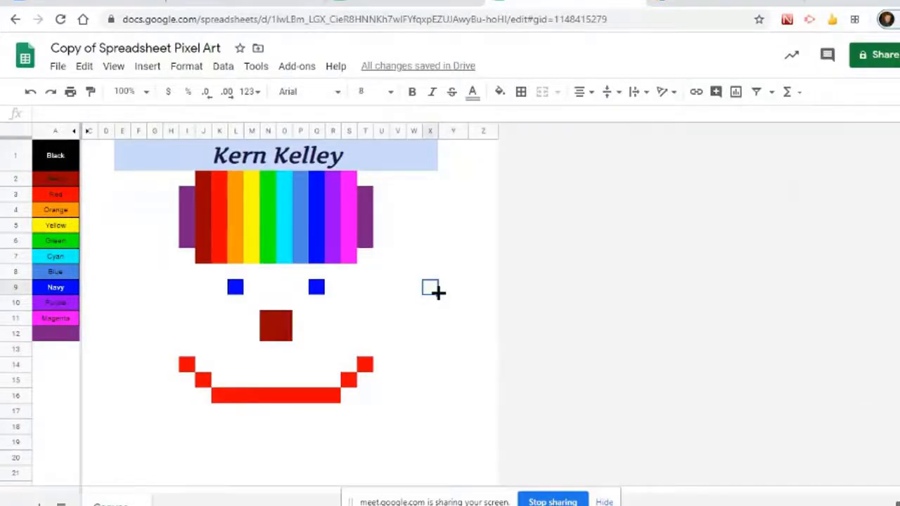
left_click(119, 315)
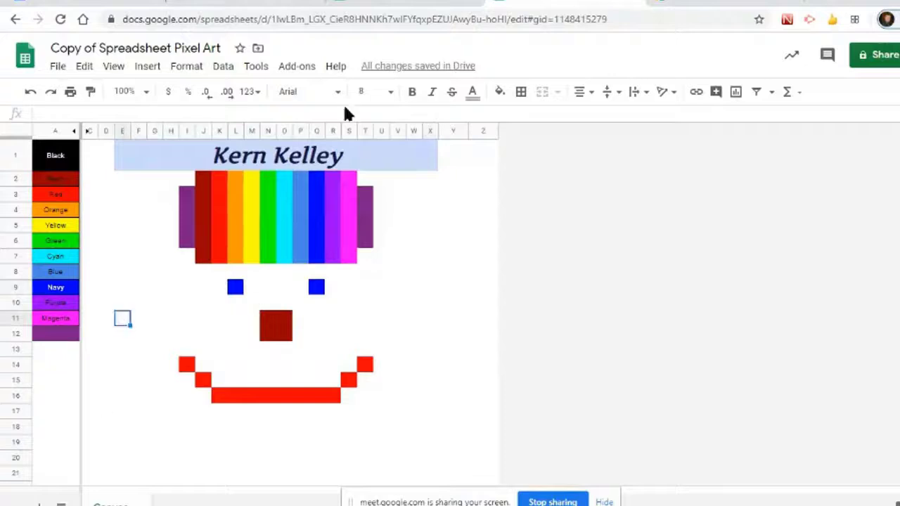
left_click(455, 256)
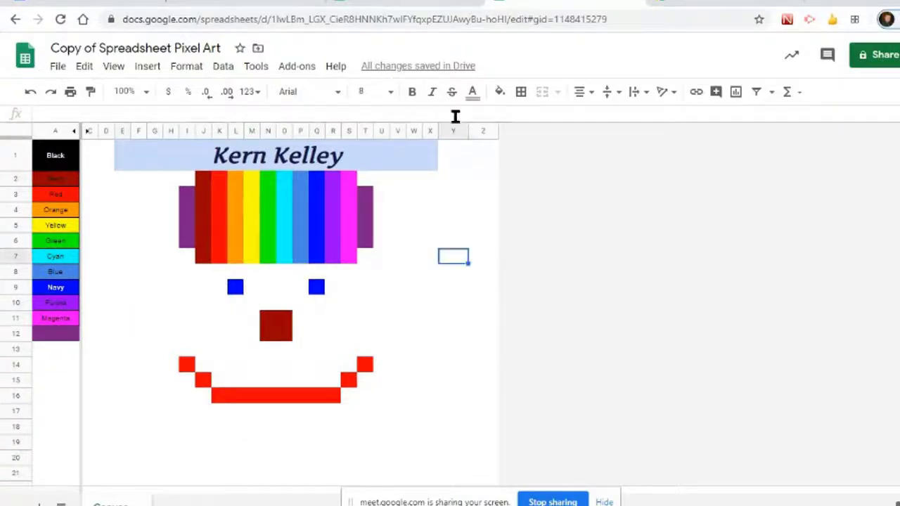
Step: Open the spreadsheet's version history and expand the April 15, 1:24 PM version to look through its detailed saves
left_click(419, 68)
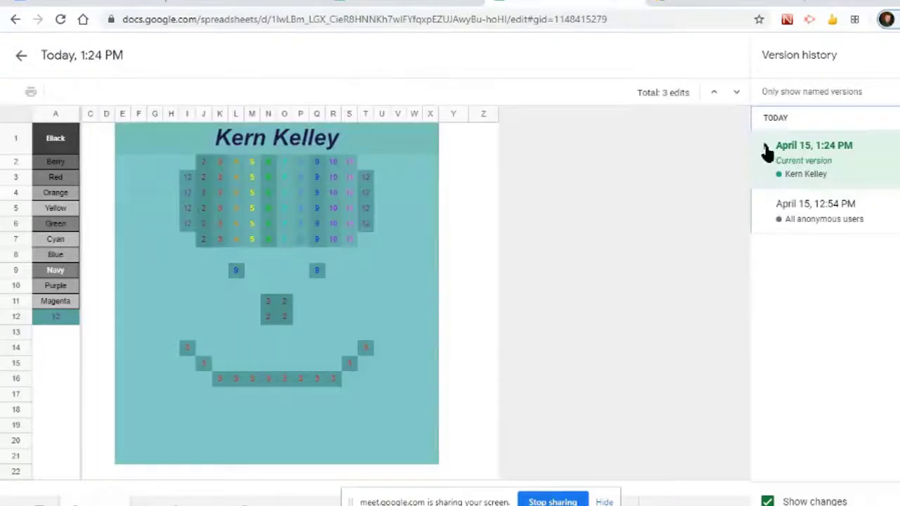
left_click(765, 146)
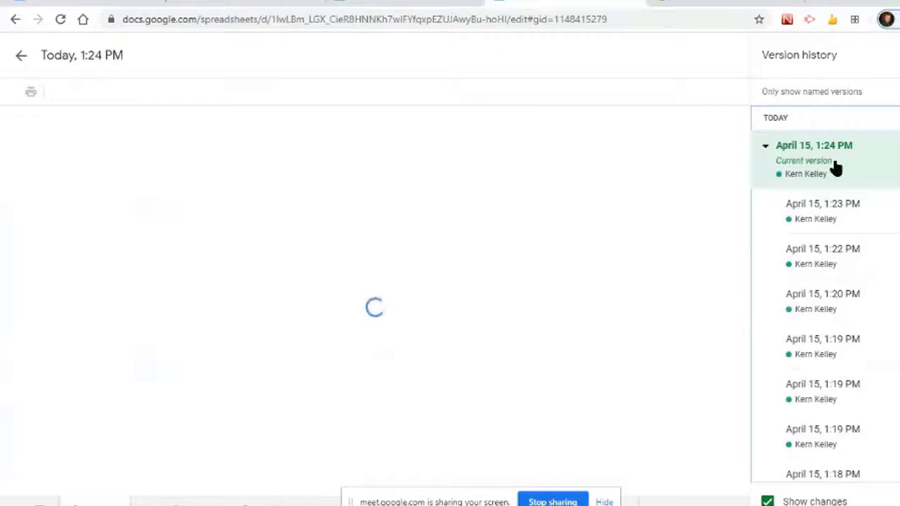
scroll(844, 415, "down", 8)
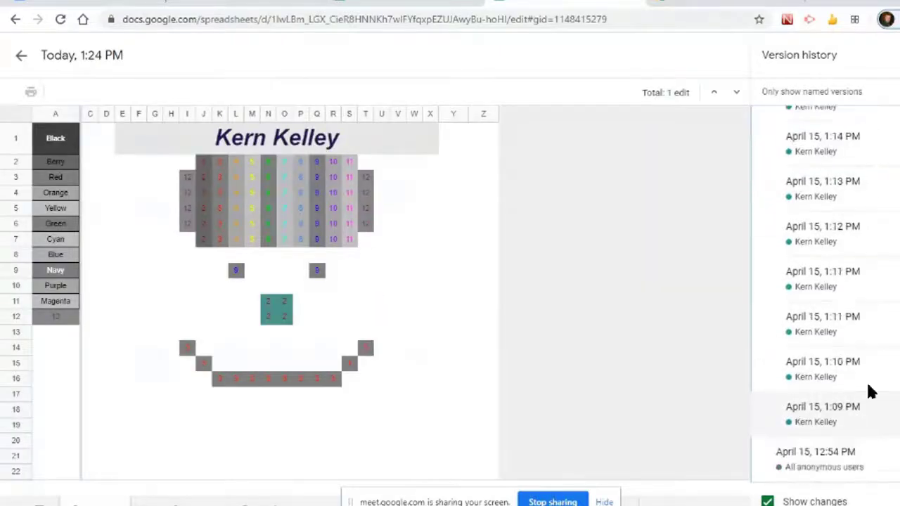
scroll(875, 391, "up", 8)
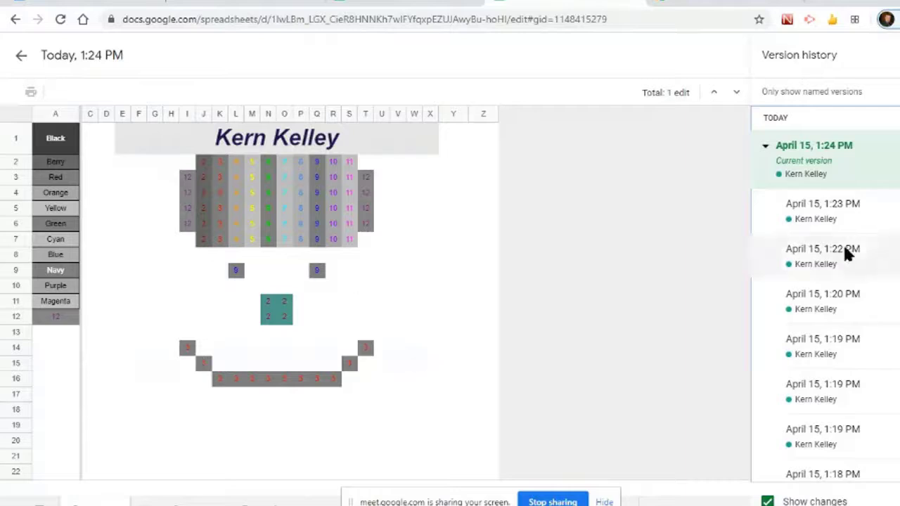
Step: Preview earlier April 15 versions of the drawing, including 1:20 PM, 1:19 PM, 1:13 PM, 1:15 PM and 1:16 PM
left_click(852, 205)
left_click(847, 299)
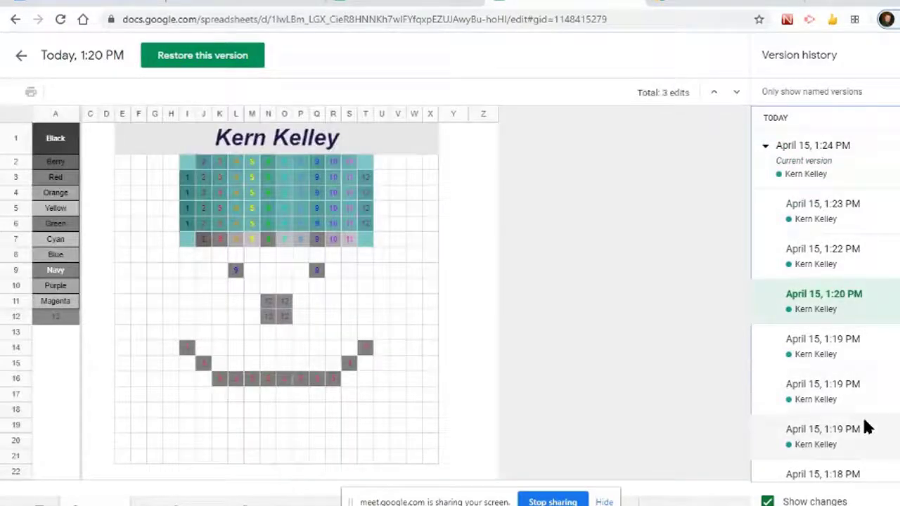
left_click(863, 427)
scroll(850, 359, "down", 5)
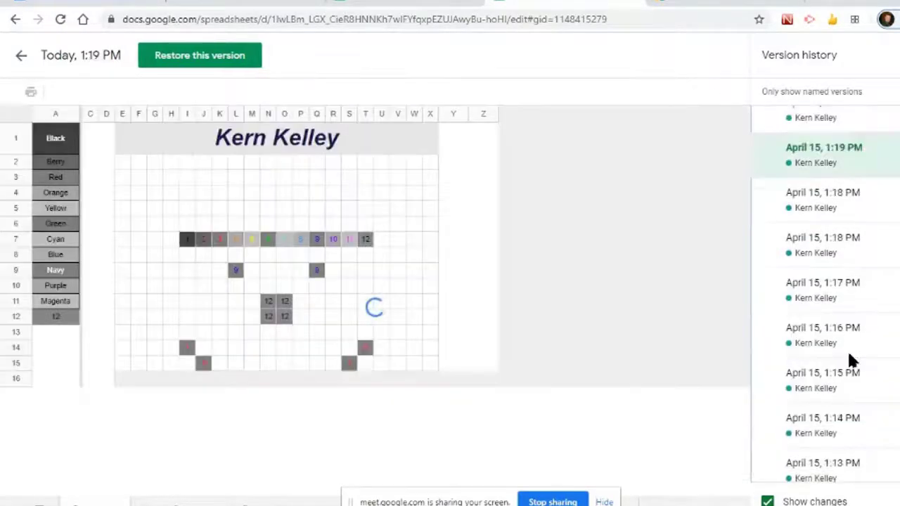
left_click(864, 407)
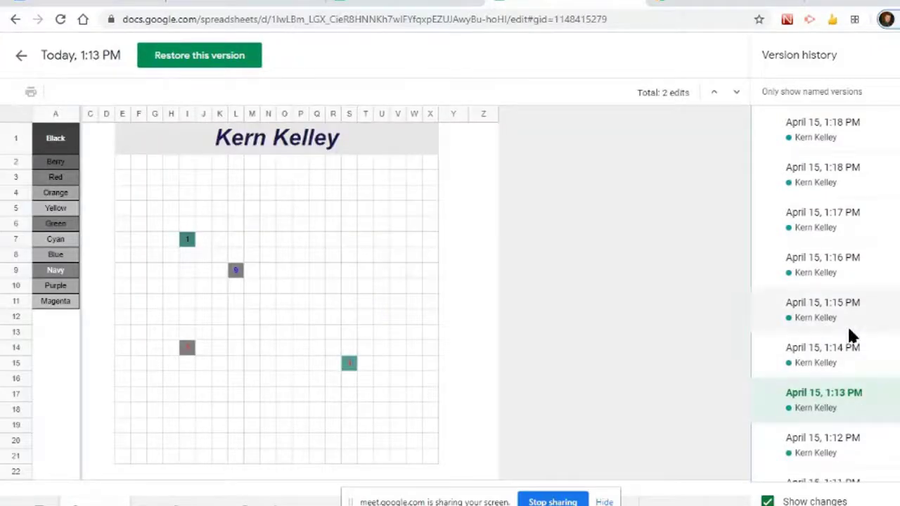
left_click(855, 360)
left_click(859, 317)
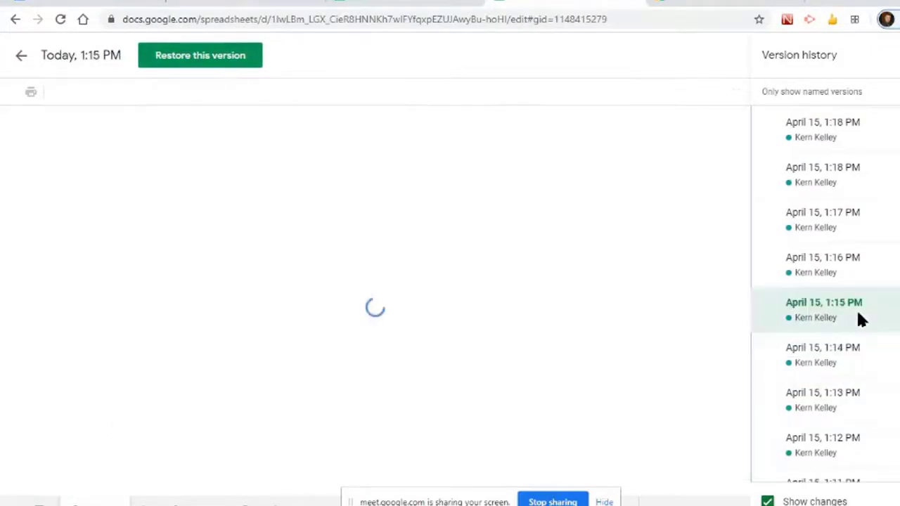
left_click(866, 274)
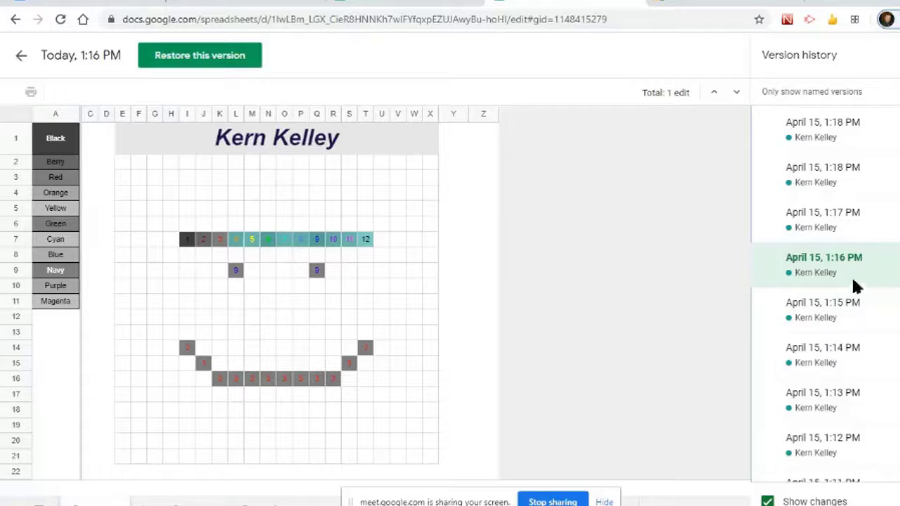
Step: Look over the full list of saved versions and return to the spreadsheet without restoring any of them
scroll(843, 276, "up", 5)
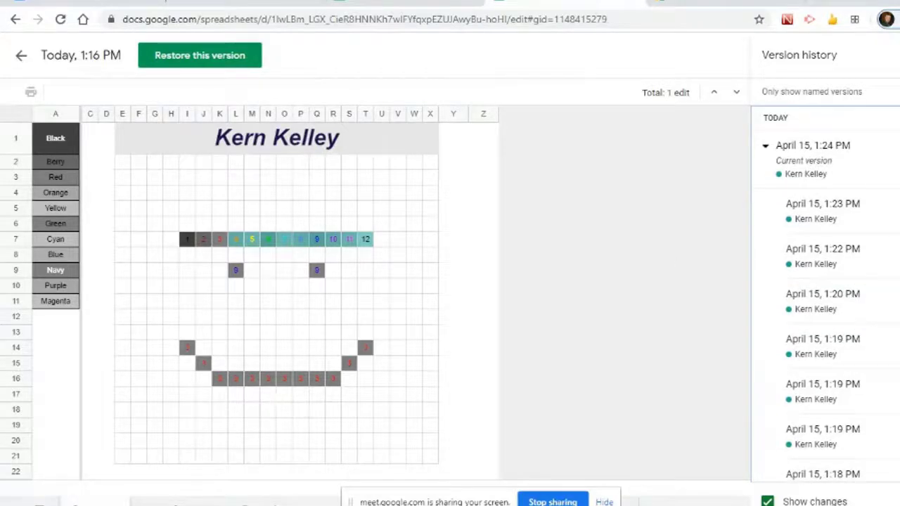
scroll(889, 267, "down", 10)
scroll(884, 316, "up", 10)
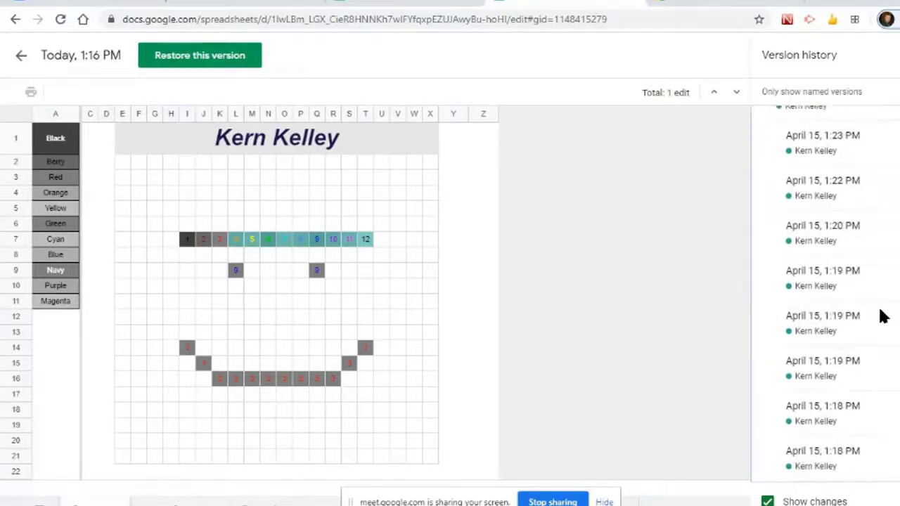
scroll(883, 317, "up", 2)
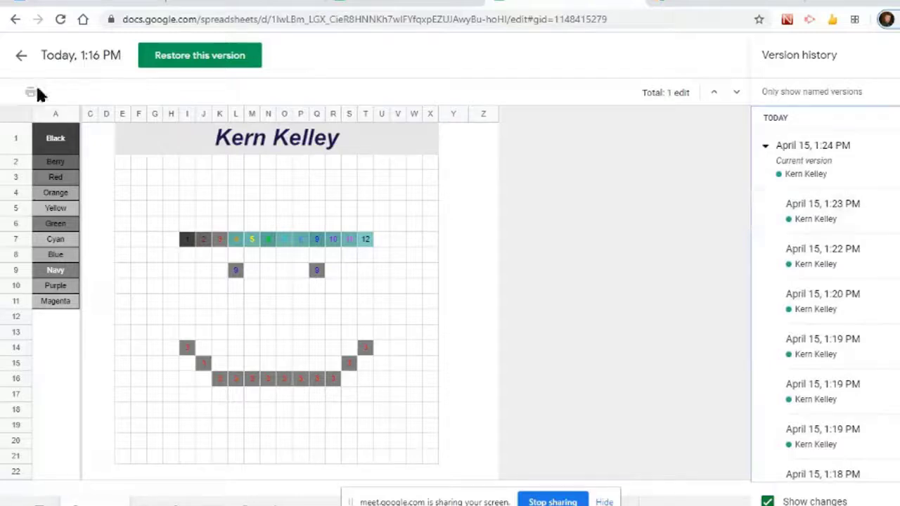
left_click(23, 59)
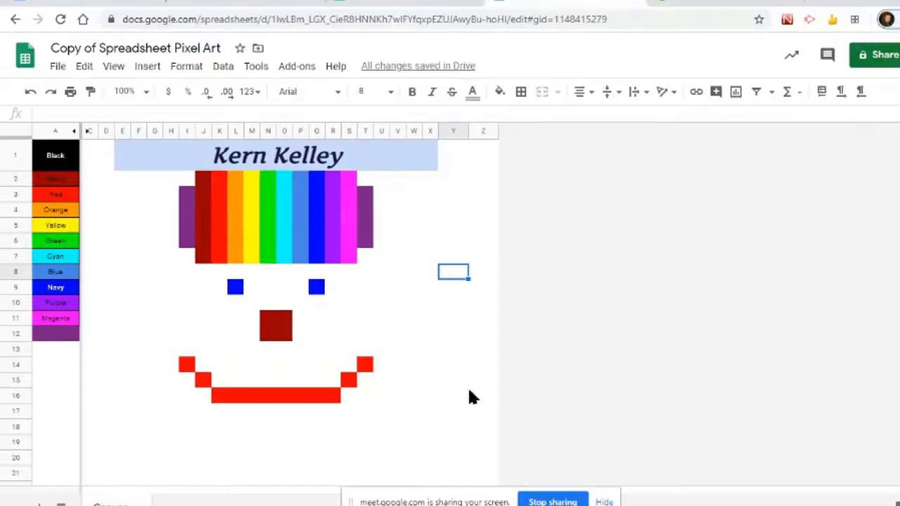
left_click(454, 303)
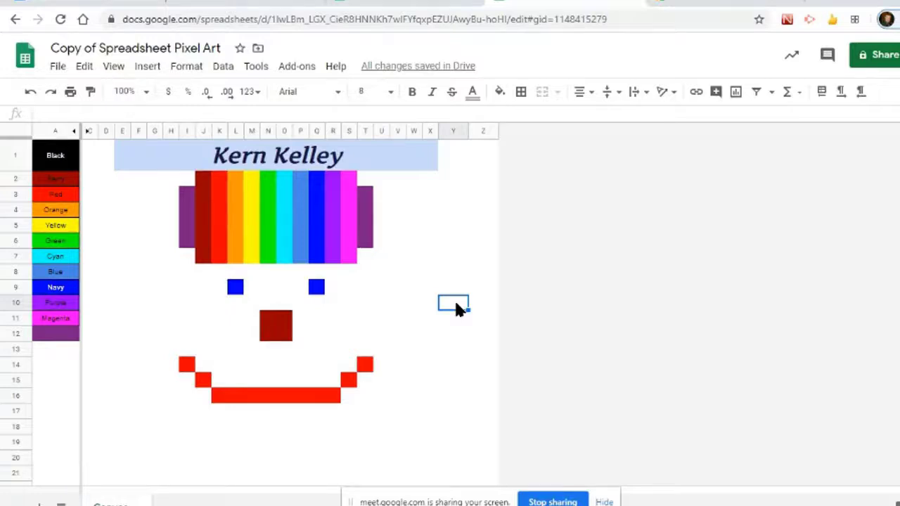
left_click(434, 224)
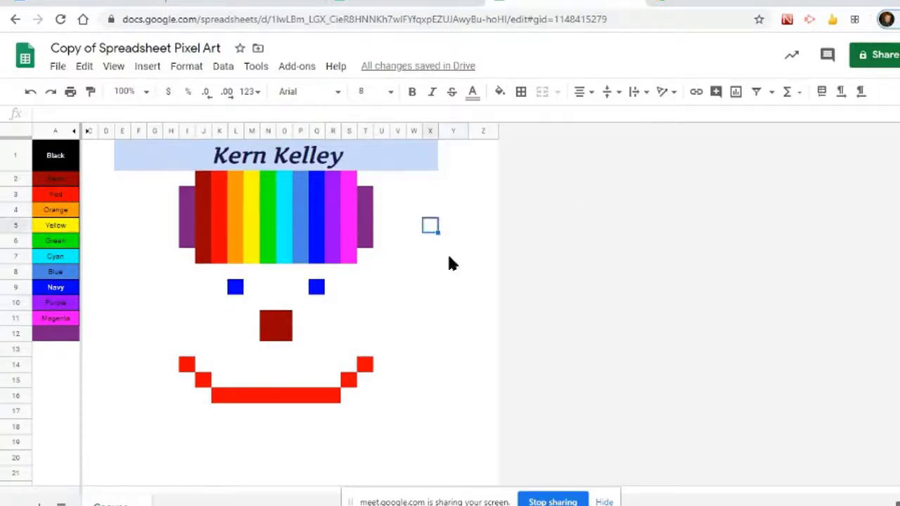
left_click(428, 318)
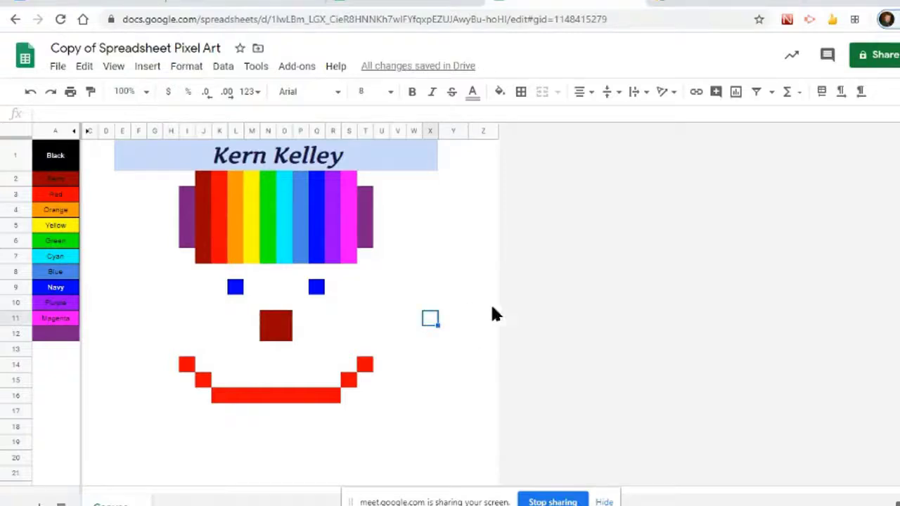
left_click(394, 380)
left_click(400, 319)
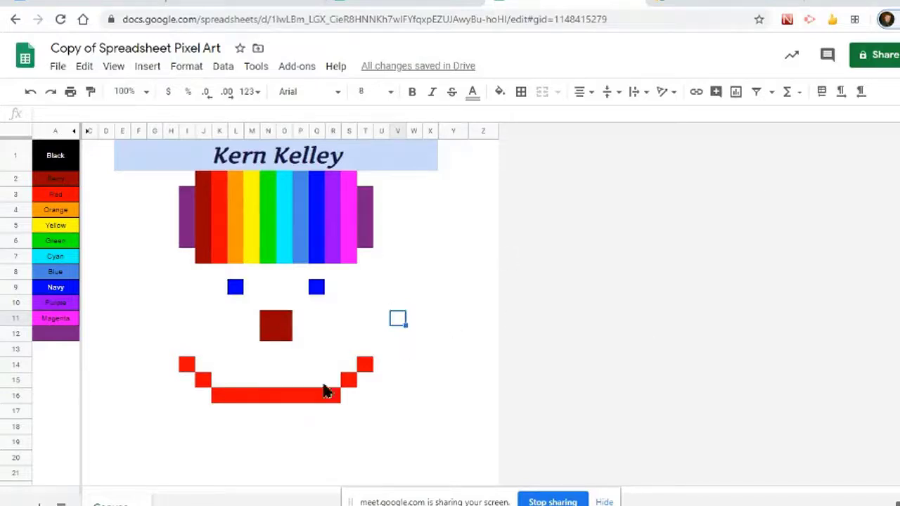
left_click(430, 380)
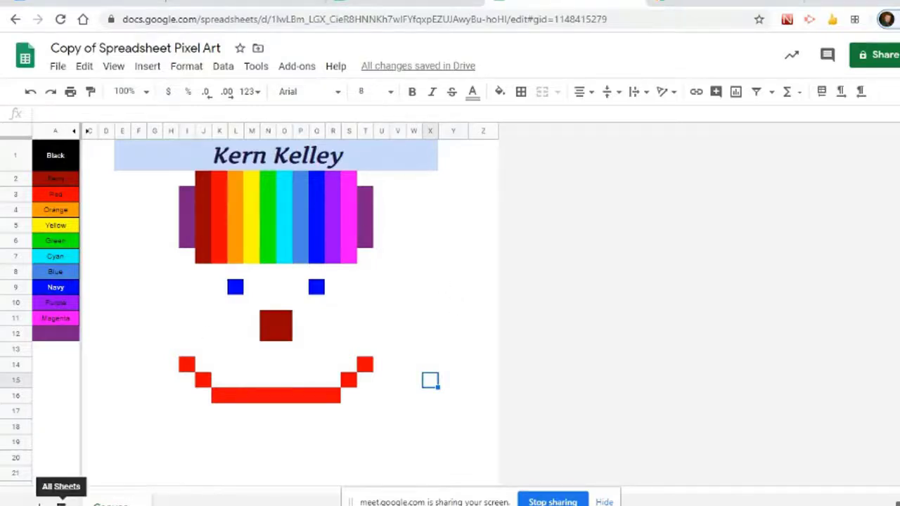
Step: Show the spreadsheet's hidden Large Canvas sheet
left_click(61, 502)
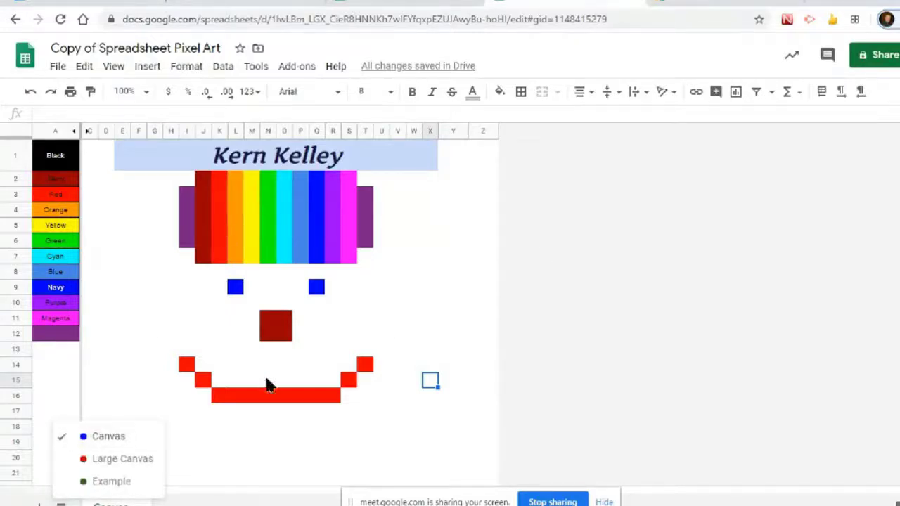
left_click(124, 464)
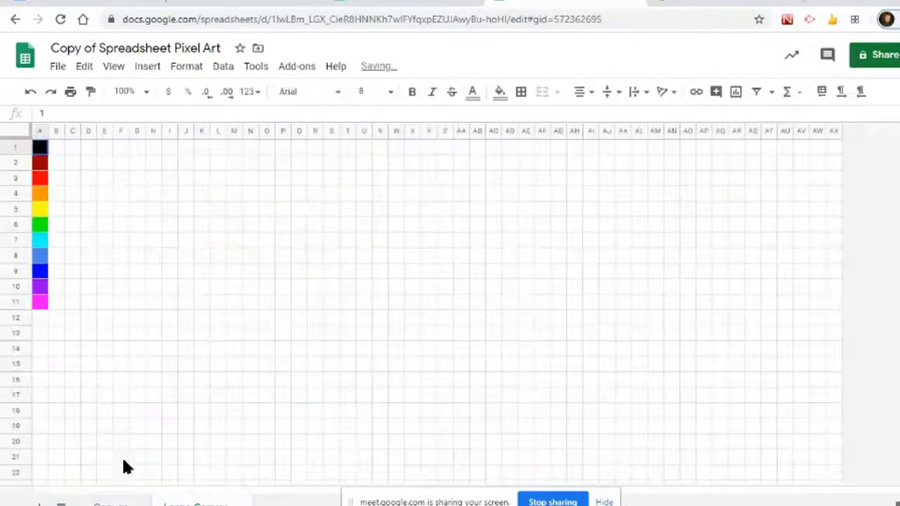
left_click(347, 255)
Step: Colour scattered cells on the large canvas by entering 2 in L6, 3 in T5, 1 in L14 and 2 in R14
left_click(218, 225)
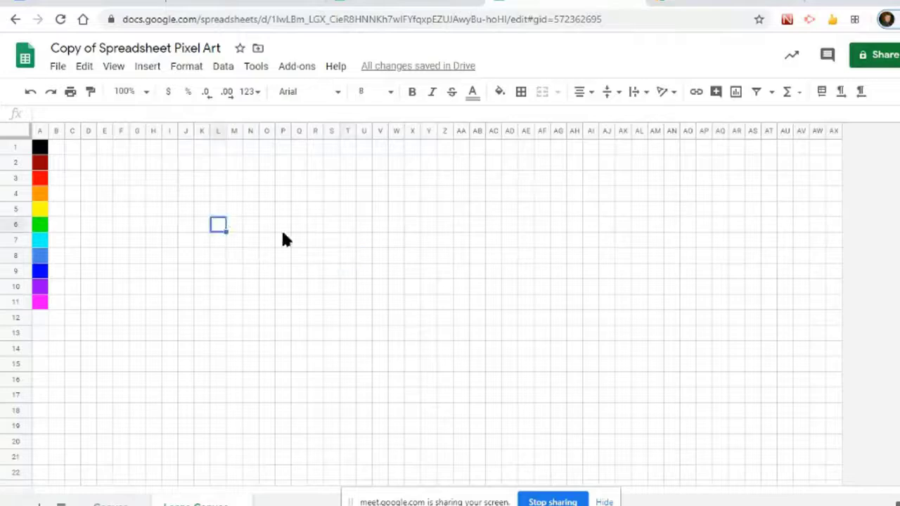
type("2")
left_click(234, 302)
left_click(347, 209)
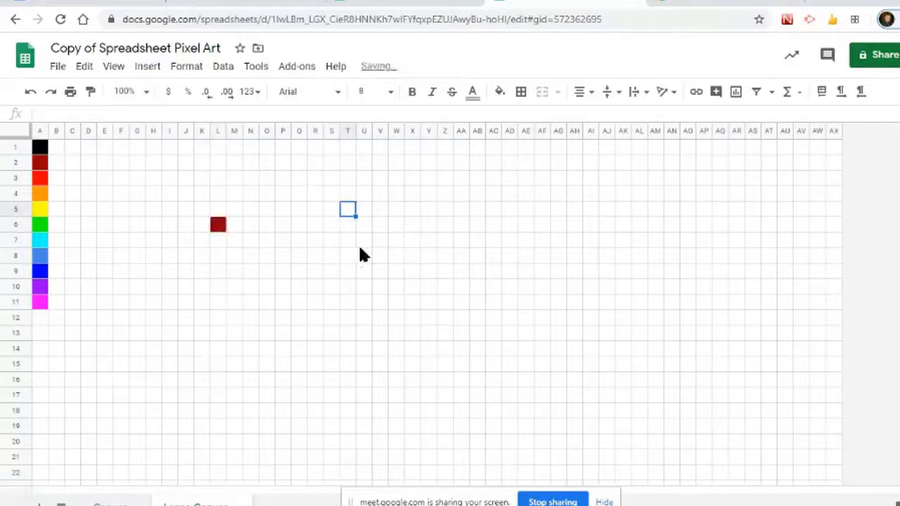
type("3")
left_click(347, 318)
left_click(210, 349)
type("1")
left_click(300, 287)
left_click(315, 348)
type("2")
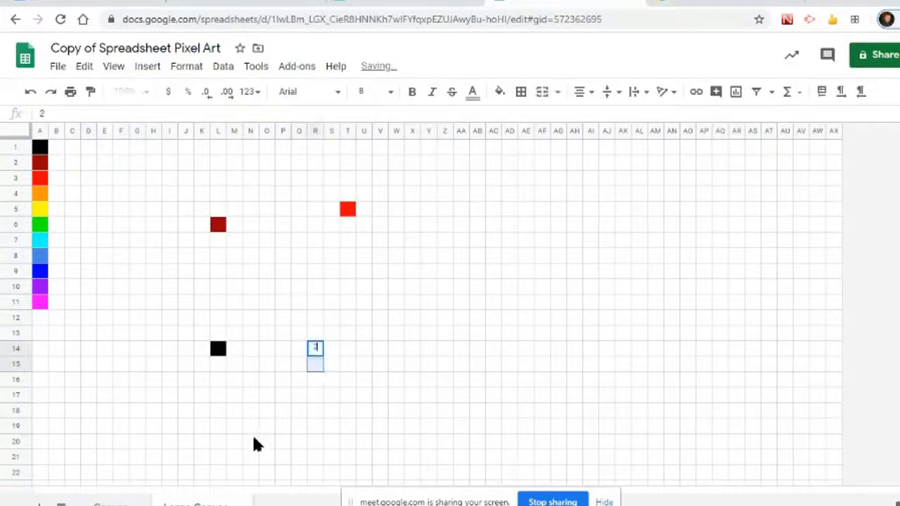
left_click(250, 426)
Step: Fill the dark red value from L6 across row 6 through column AP
left_click(222, 228)
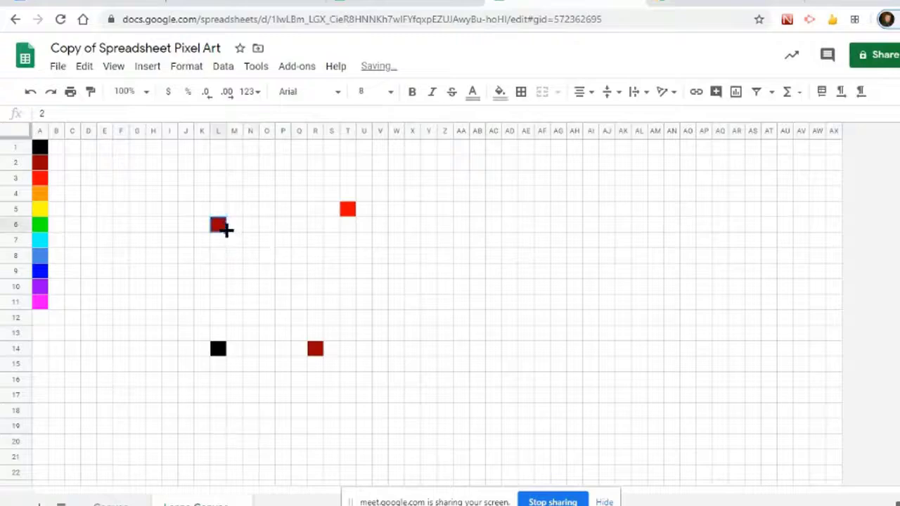
left_click_drag(225, 231, 703, 224)
left_click(461, 287)
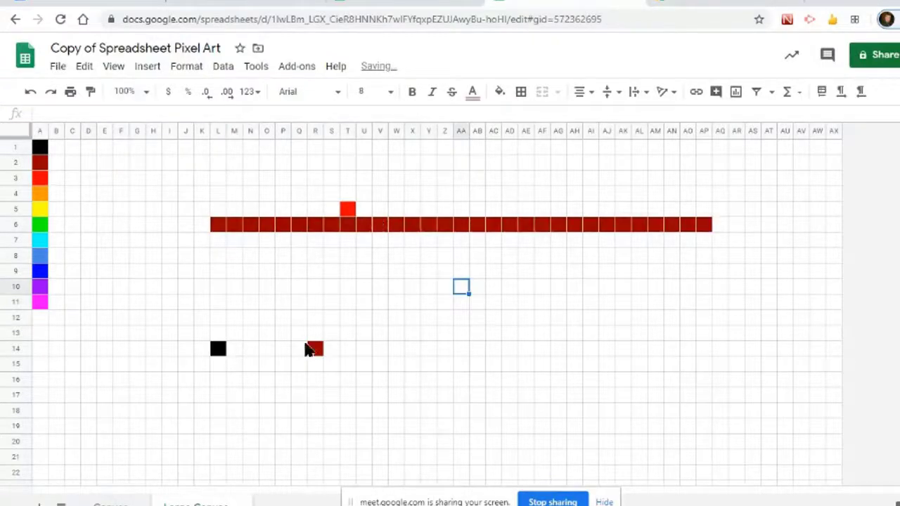
Step: Enter 1, 2 and 3 in the adjacent cells L7, M7 and N7, one number per cell
left_click(214, 242)
type("123")
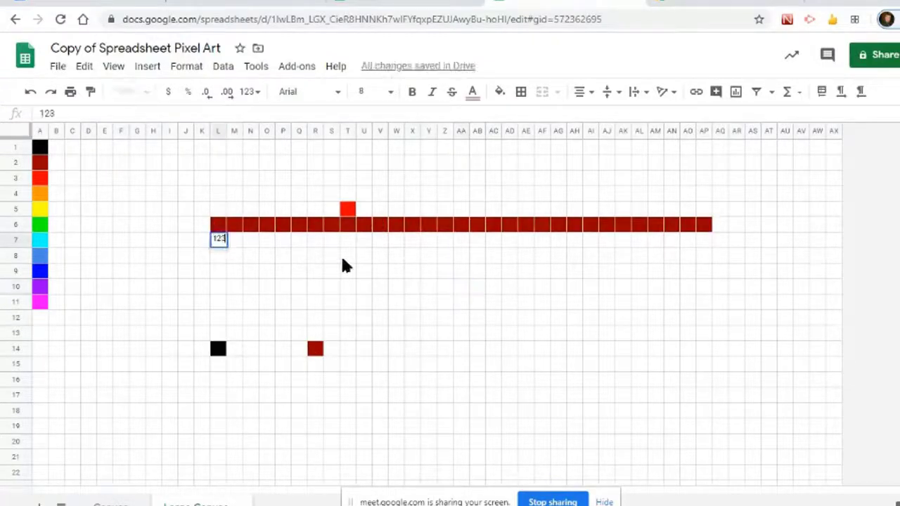
key("Tab")
key("Left")
type("1")
key("Tab")
type("2")
key("Tab")
type("3")
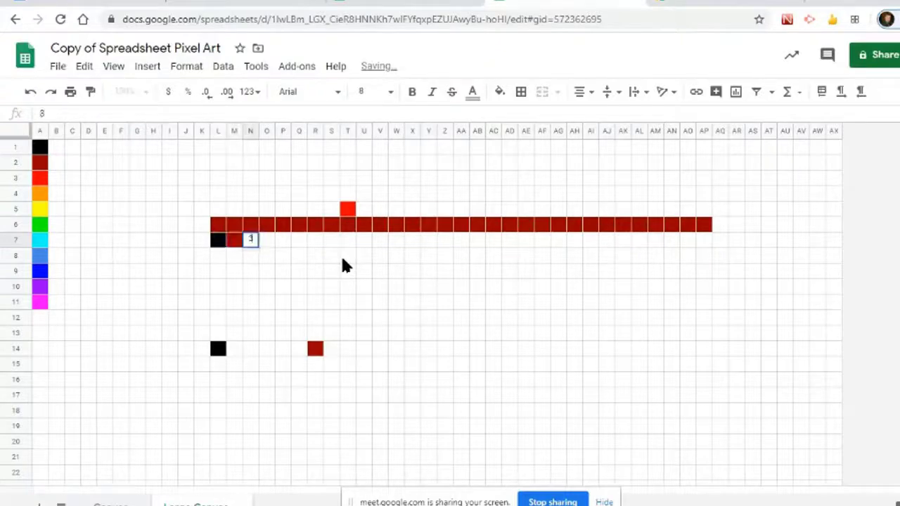
key("Tab")
Step: Extend the number series in L7:N7 across to column AK and down through row 20
key("Left")
key("Left")
key("Left")
key("Left")
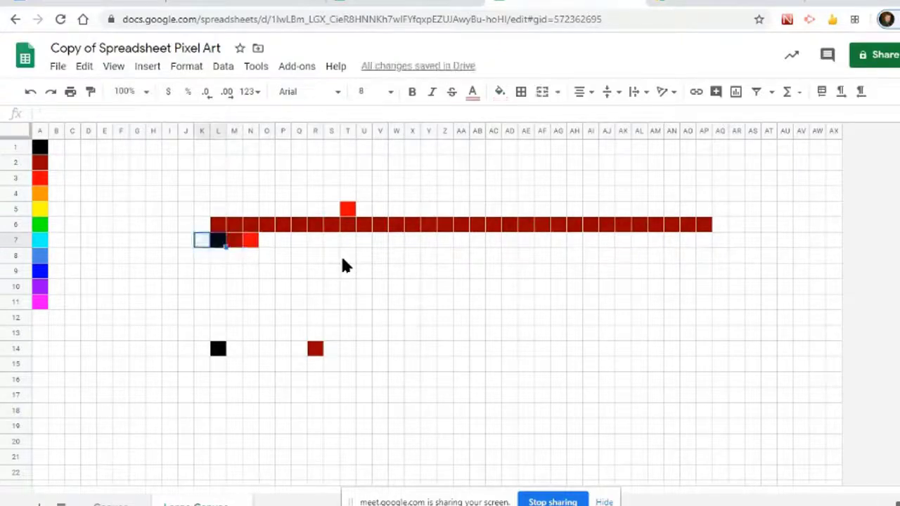
key("Right")
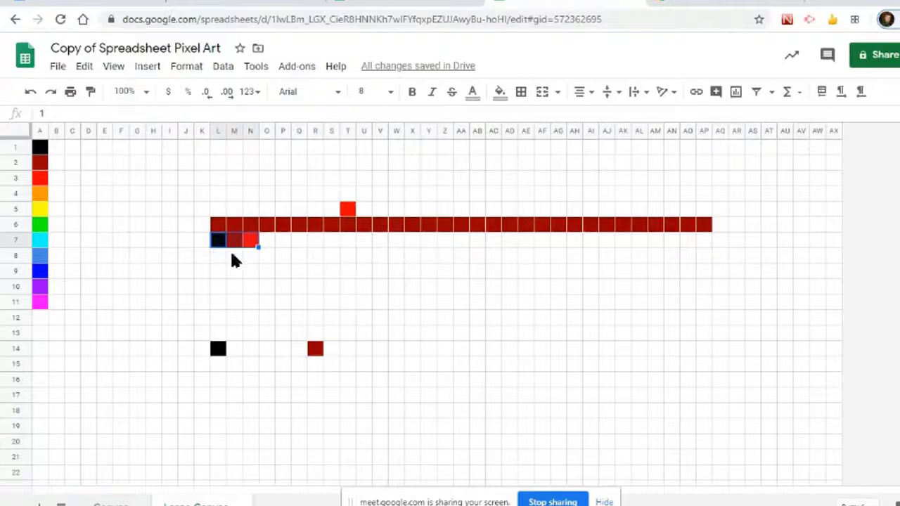
left_click_drag(257, 245, 637, 427)
left_click(719, 340)
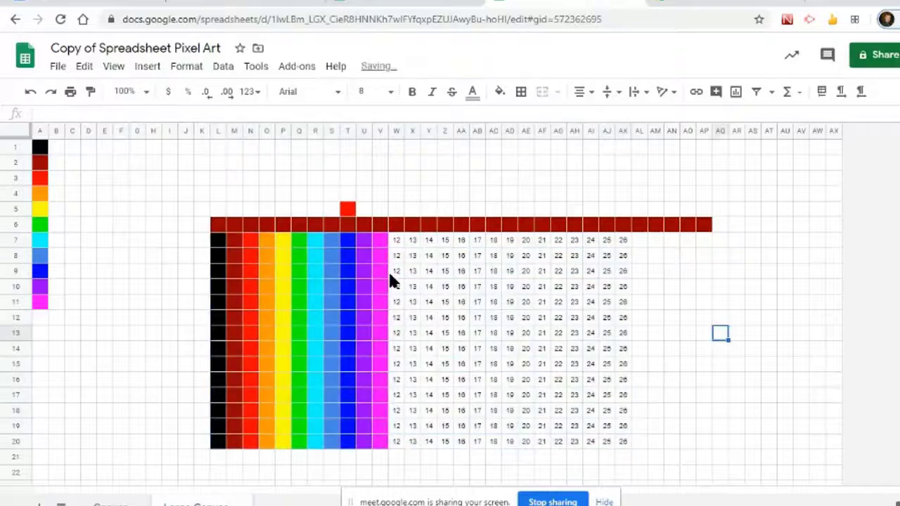
left_click_drag(396, 255, 643, 430)
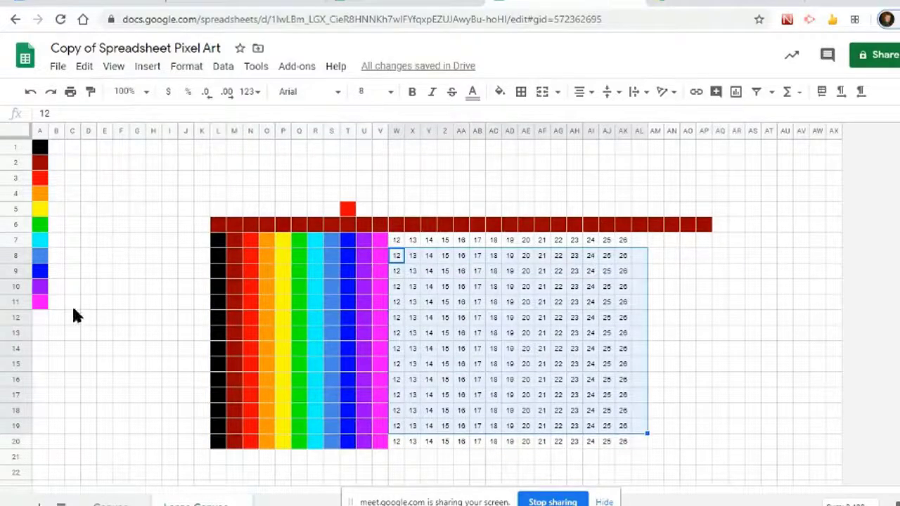
left_click(45, 313)
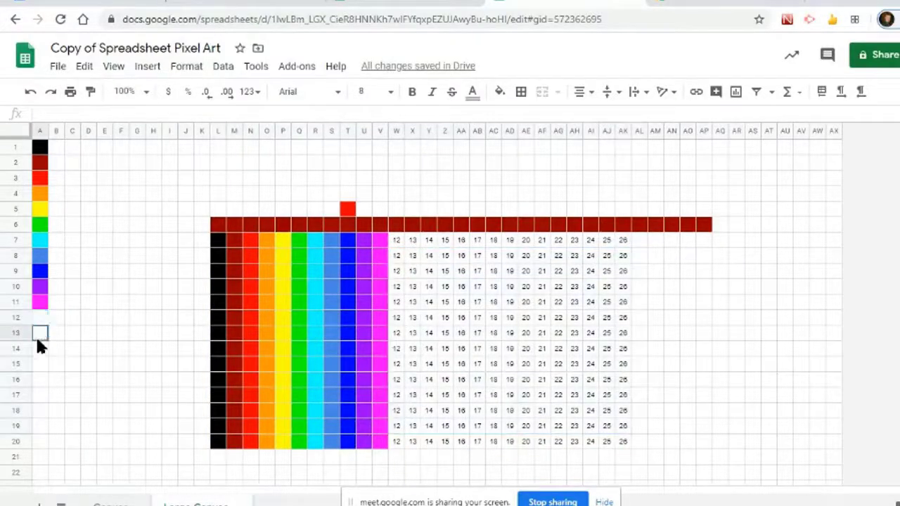
left_click(37, 355)
left_click_drag(30, 371, 31, 375)
left_click(44, 320)
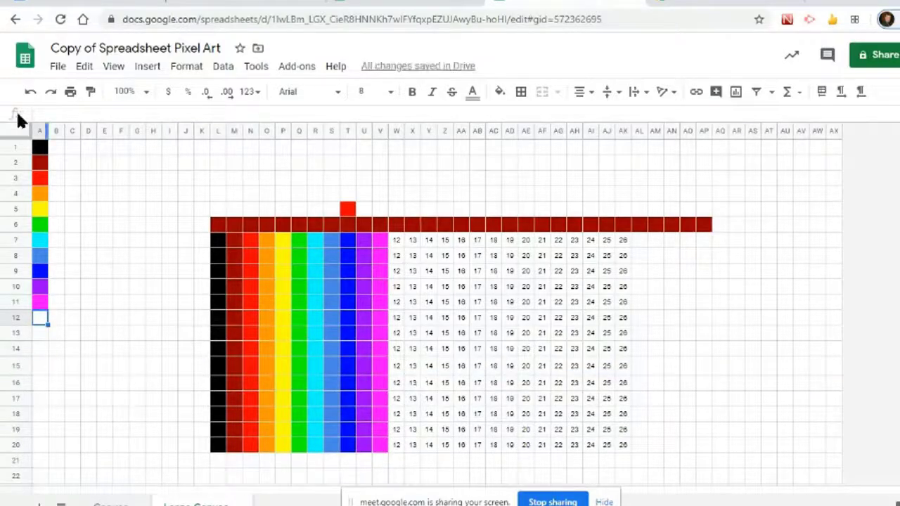
Step: Add a conditional formatting rule for A1:AX50 that fills cells whose text is exactly '1 with the custom purple
left_click(19, 127)
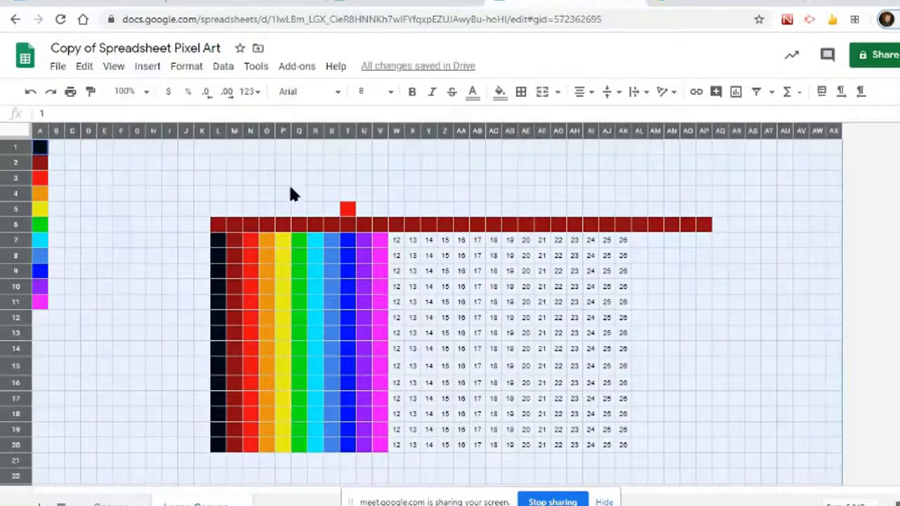
left_click(499, 87)
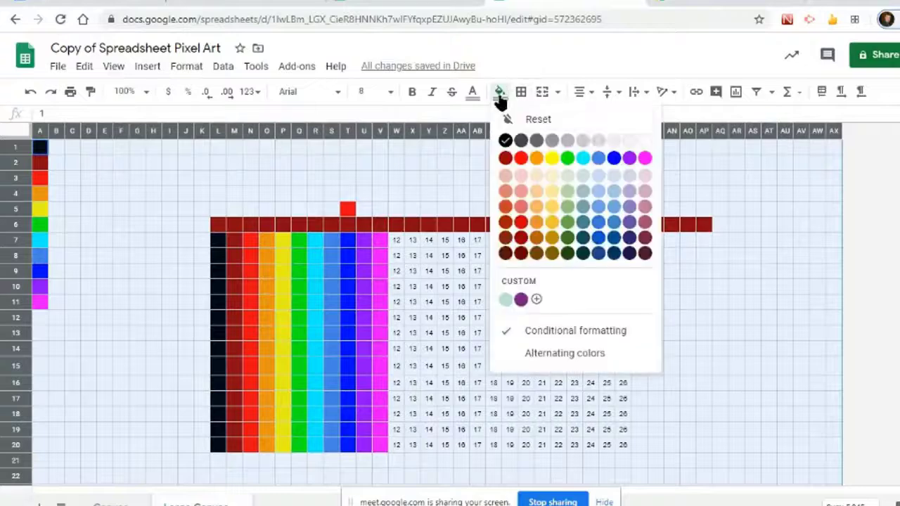
left_click(589, 330)
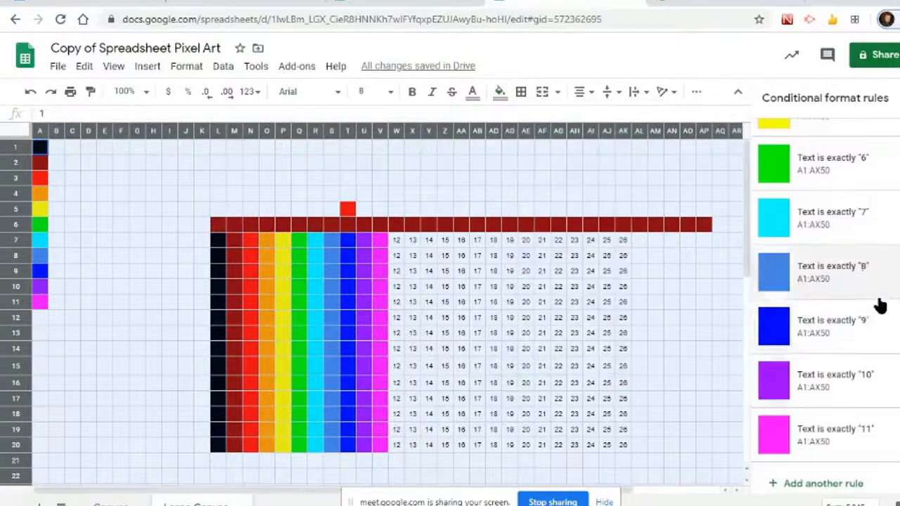
left_click(831, 485)
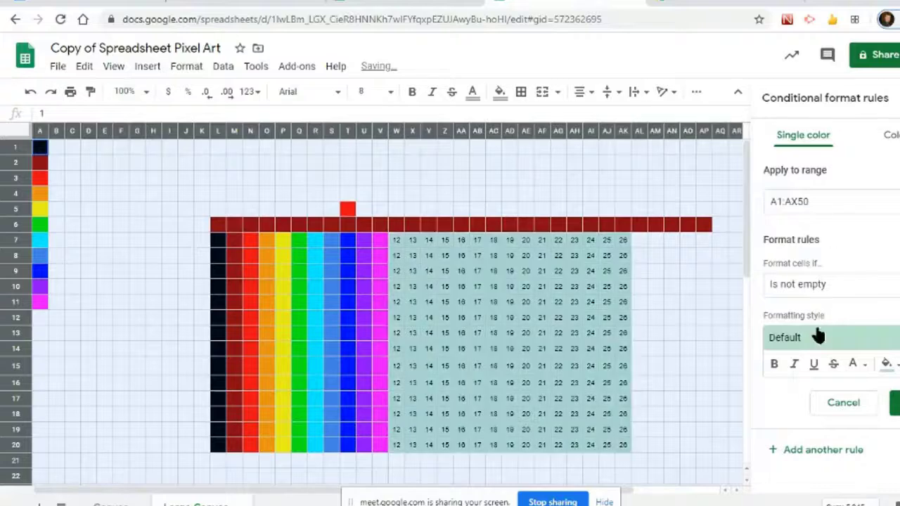
left_click(818, 284)
left_click(854, 396)
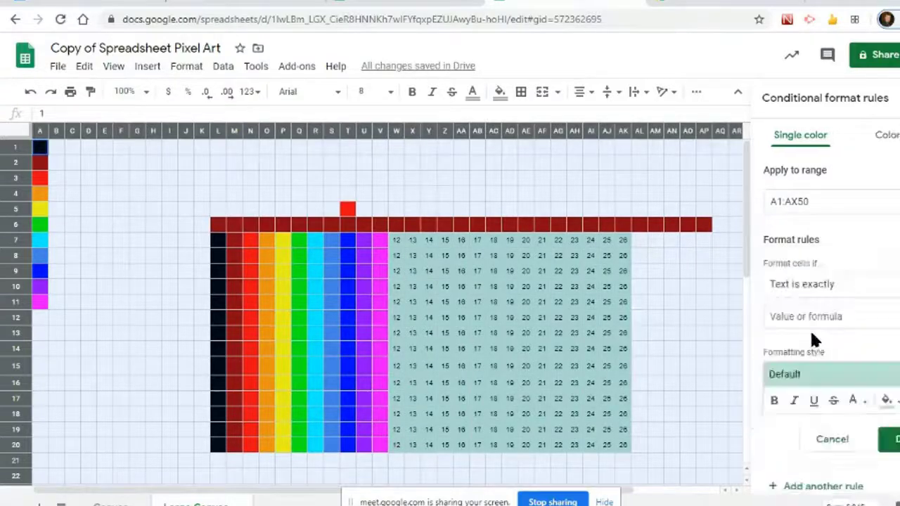
left_click(801, 317)
type("1")
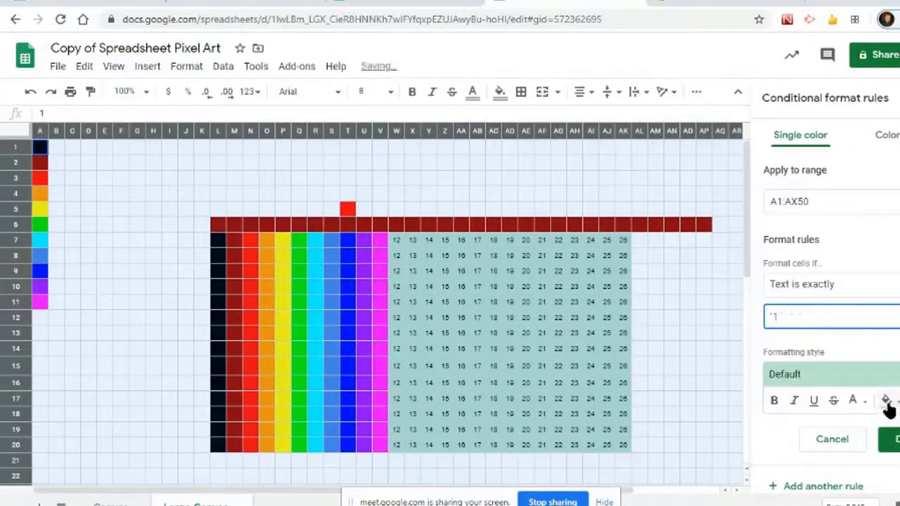
left_click(886, 400)
left_click(763, 376)
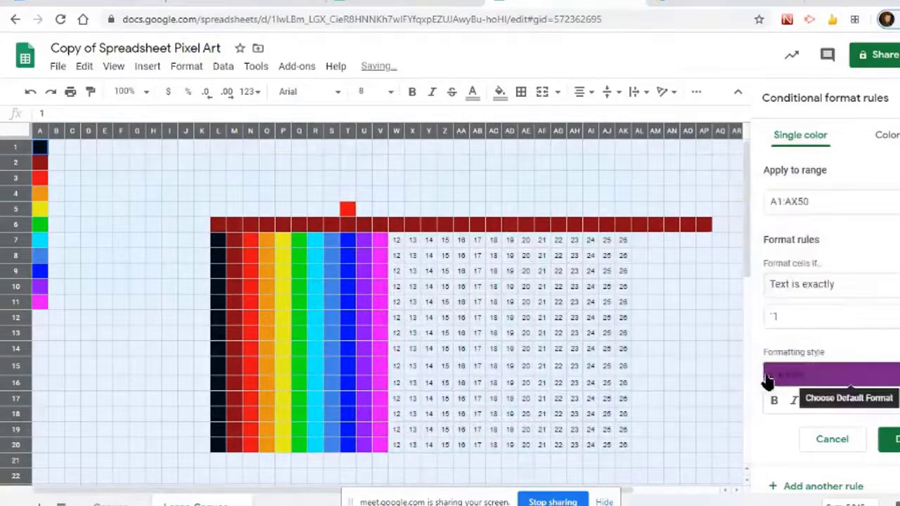
left_click(891, 438)
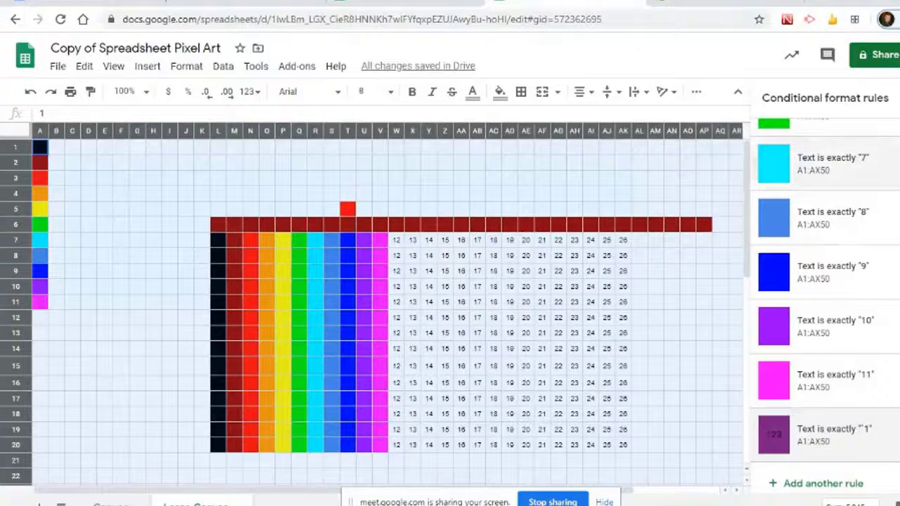
Step: Edit the new purple rule so that it applies when the text is exactly 12
scroll(879, 351, "up", 2)
scroll(886, 325, "down", 2)
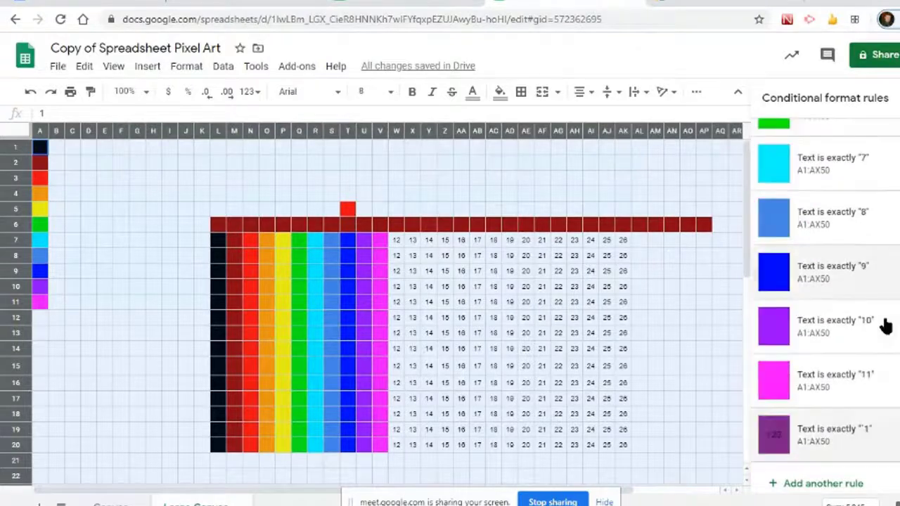
left_click(866, 442)
left_click_drag(796, 317, 739, 330)
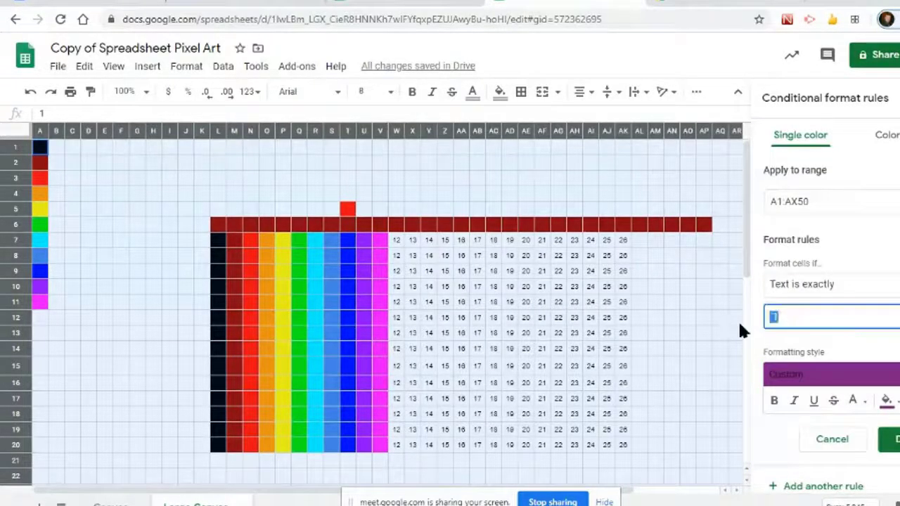
type("12")
key("Return")
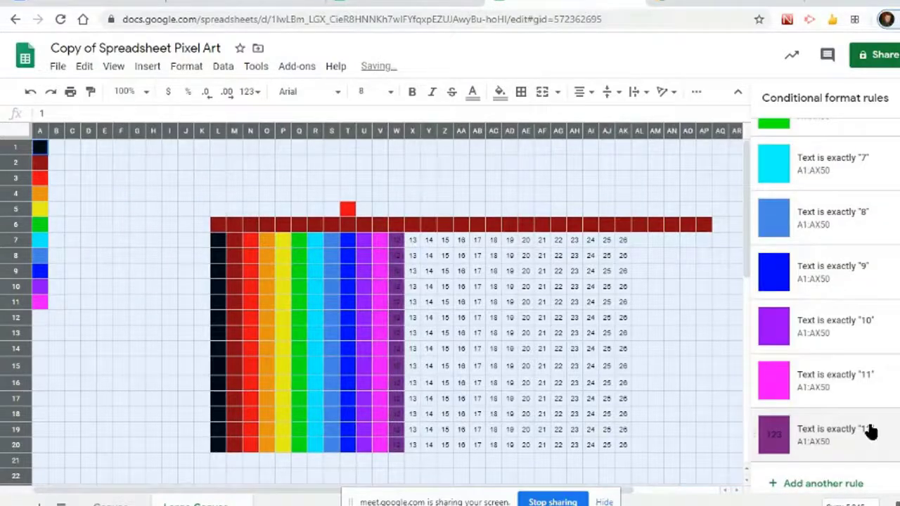
Step: Set the text colour of the rule for 12 to the same custom purple as its fill
left_click(873, 436)
left_click(856, 402)
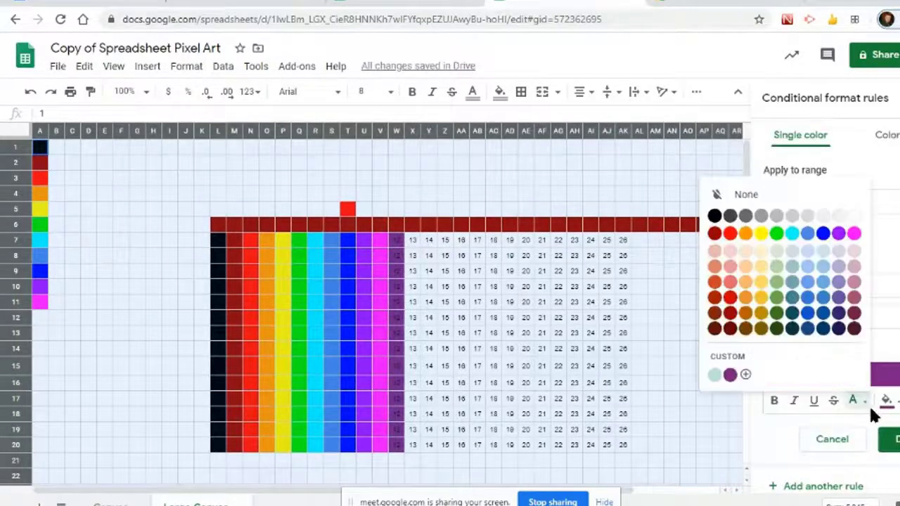
left_click(855, 329)
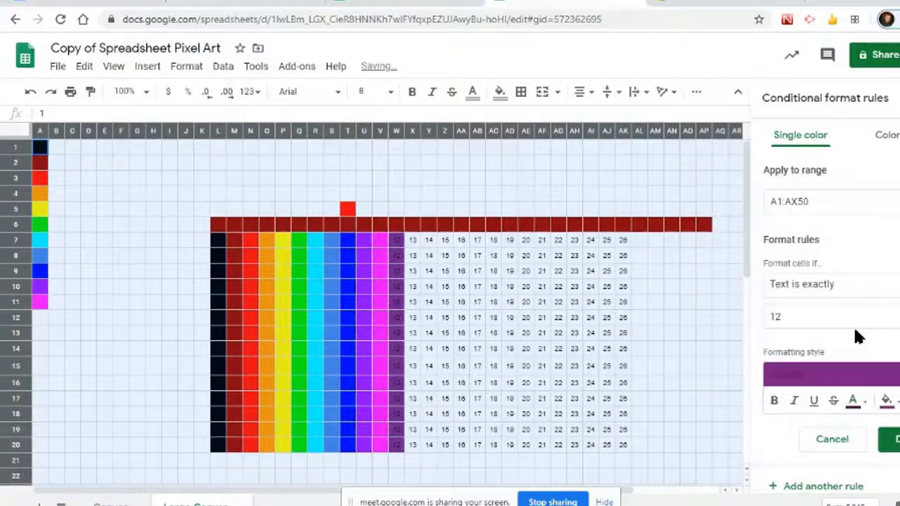
left_click(853, 402)
left_click(848, 401)
left_click(858, 402)
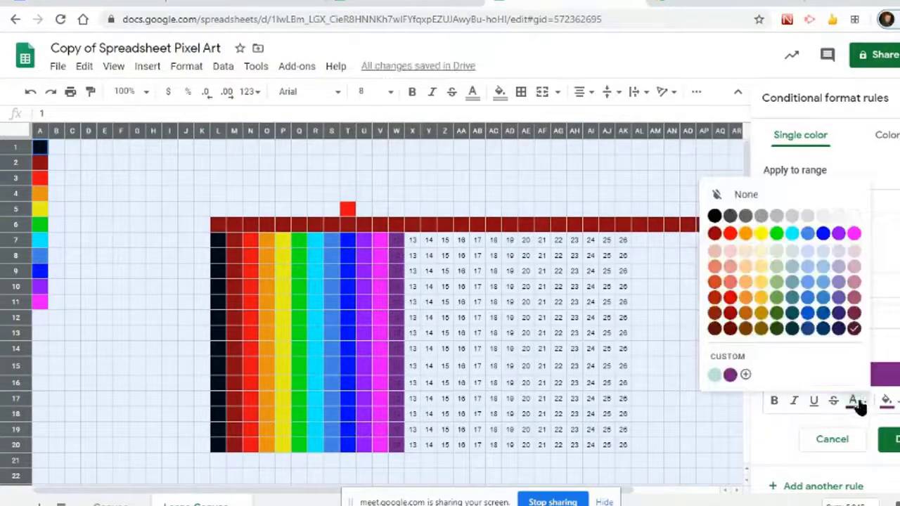
left_click(732, 375)
left_click(854, 402)
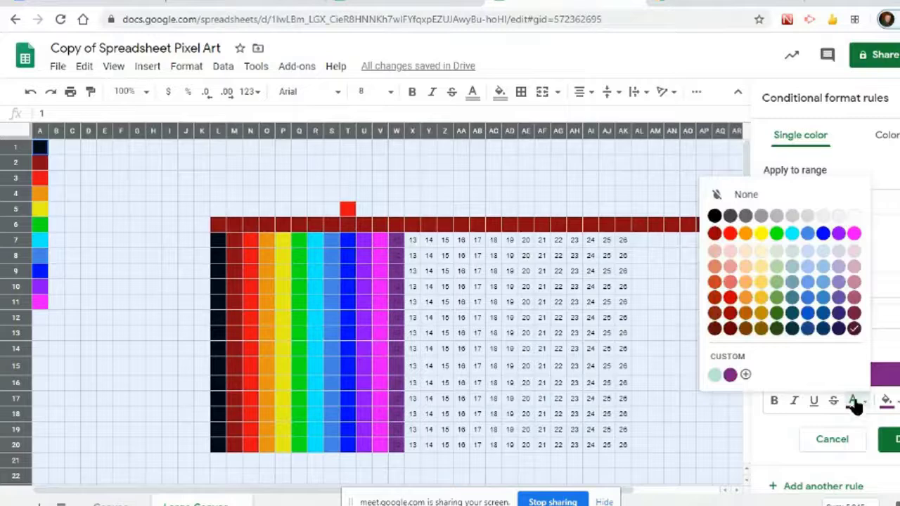
left_click(730, 376)
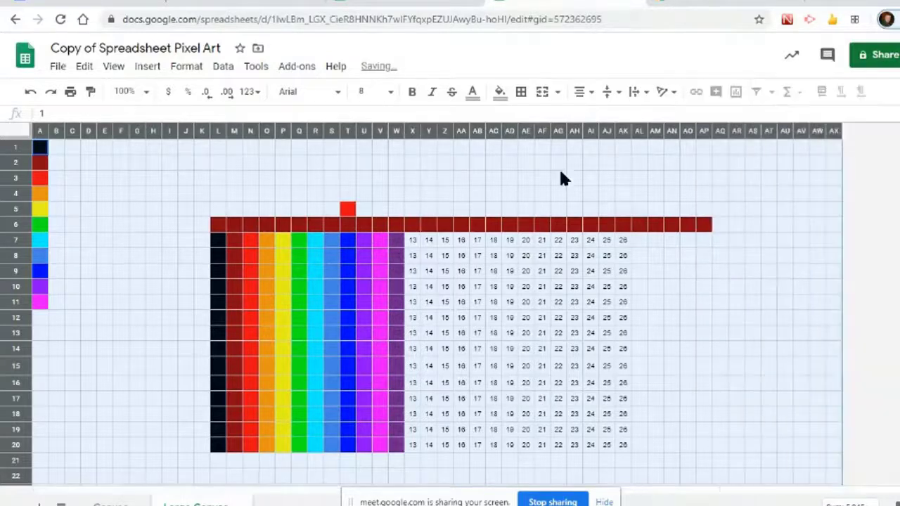
Step: Clear the uncoloured numbers 13 to 26 by deleting the contents of X7:AQ20 on the Large Canvas sheet
left_click(510, 178)
left_click_drag(413, 237, 716, 448)
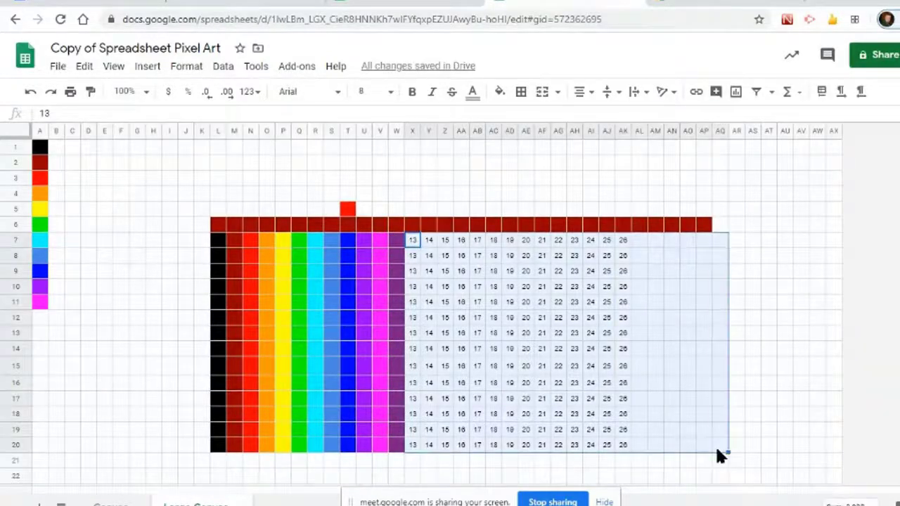
key("Delete")
left_click(478, 317)
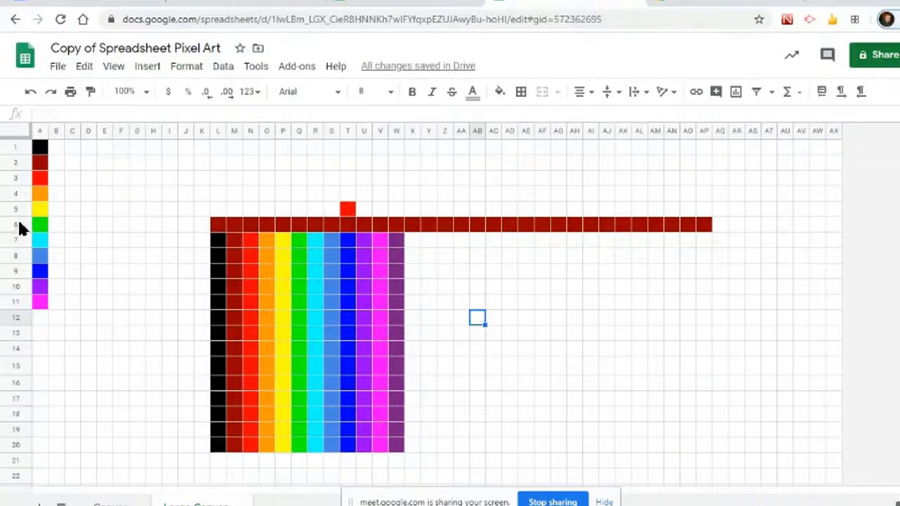
Step: View the finished face on the Canvas sheet, and return to the Large Canvas sheet
left_click(61, 504)
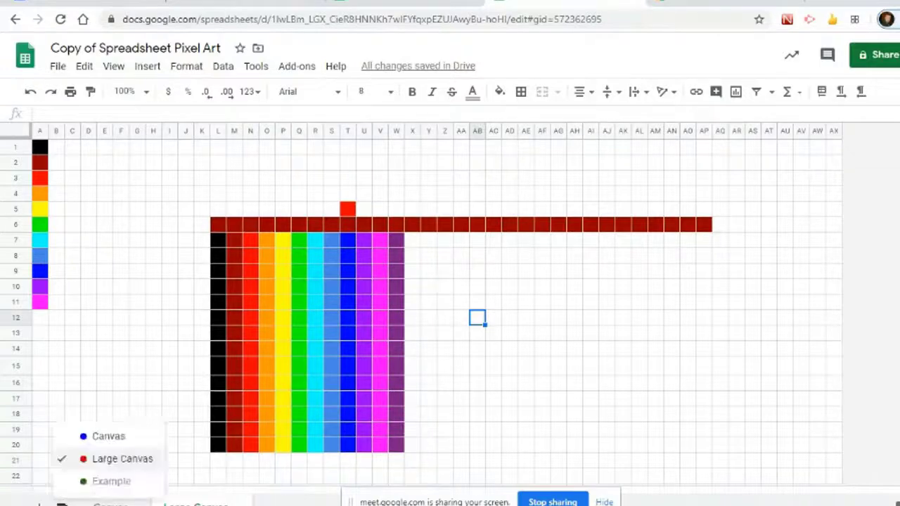
left_click(125, 437)
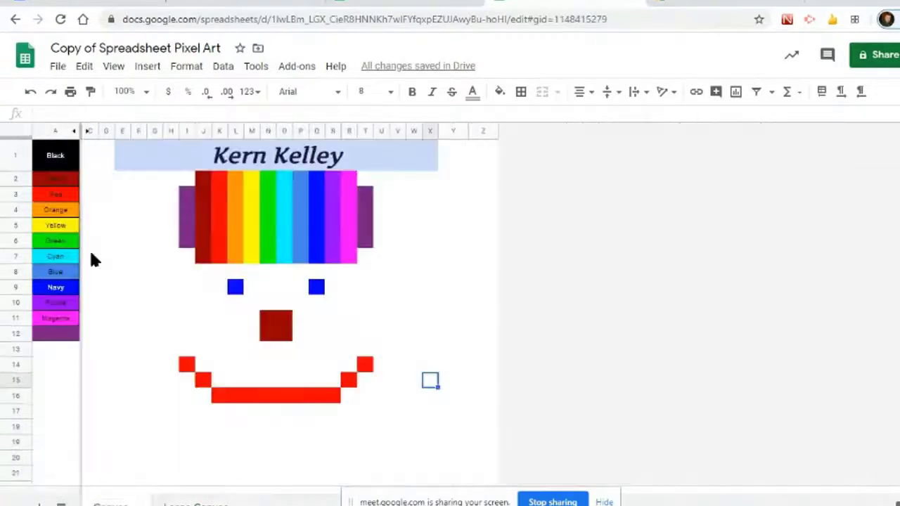
left_click(61, 503)
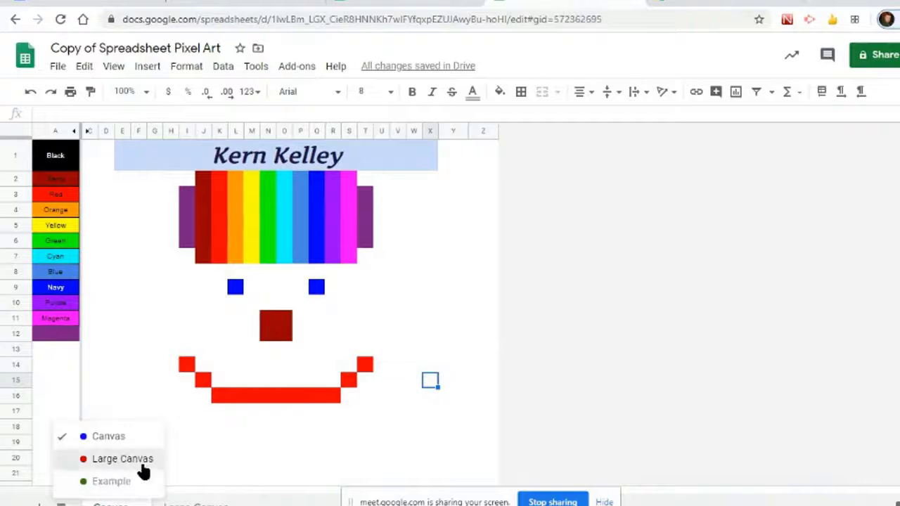
left_click(140, 461)
left_click(526, 286)
left_click(623, 333)
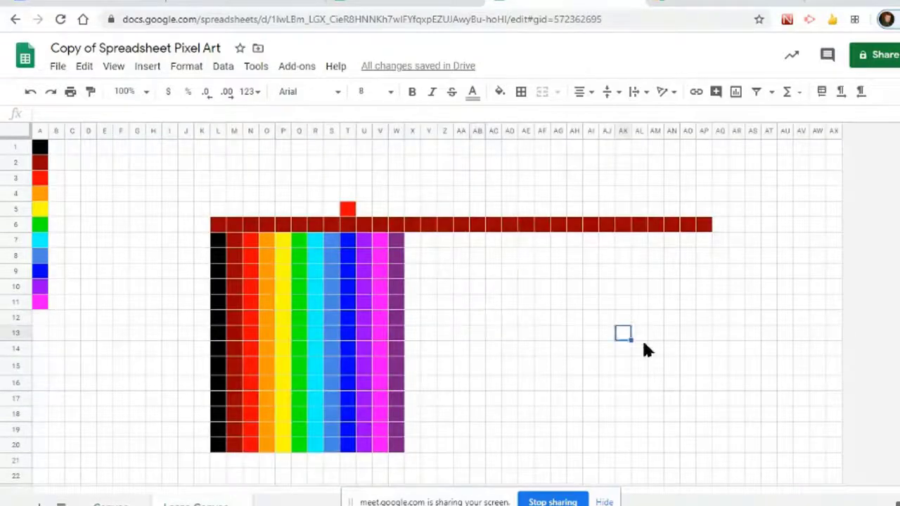
Step: Open the Example sheet's linked article on pixel paintings and examine its introduction and portrait example
left_click(61, 504)
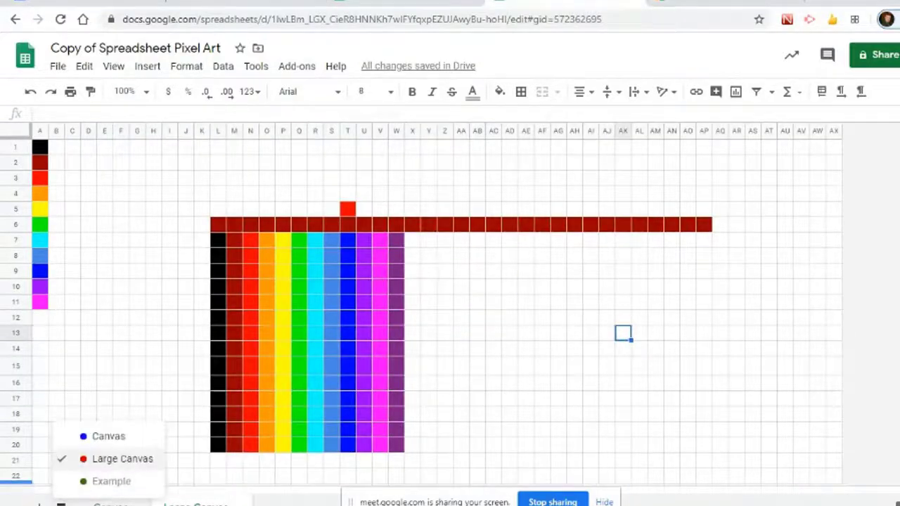
left_click(117, 485)
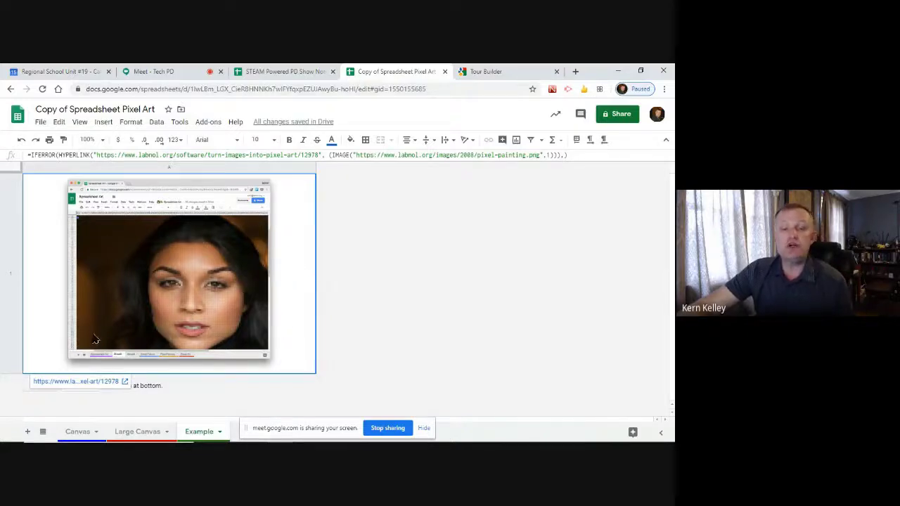
left_click(99, 381)
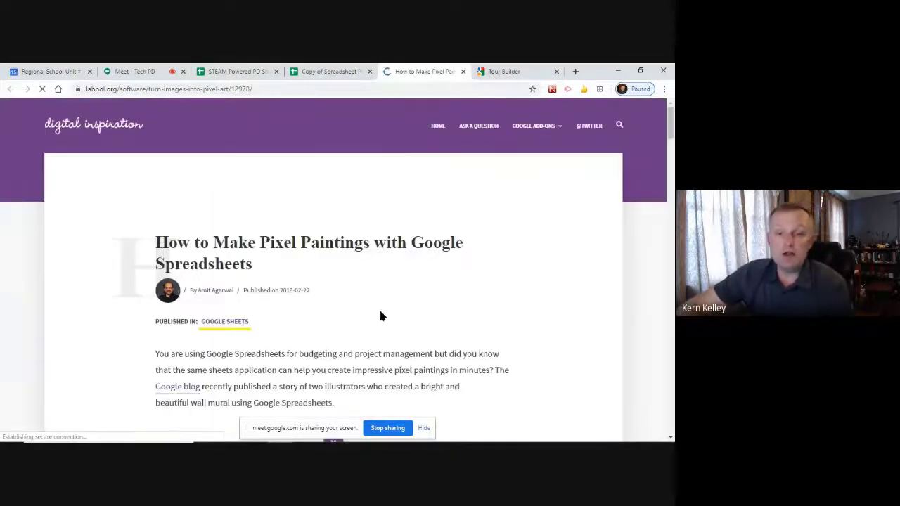
scroll(337, 334, "down", 5)
scroll(346, 335, "down", 10)
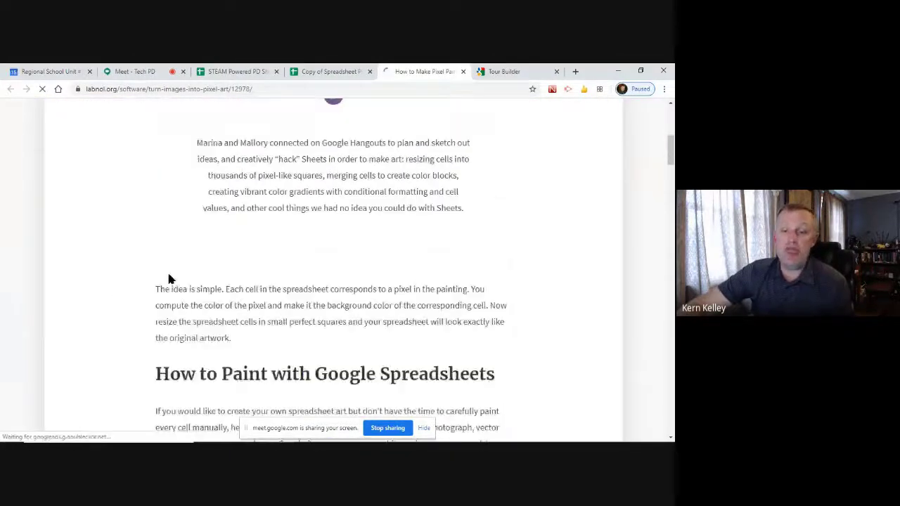
scroll(153, 239, "down", 3)
scroll(154, 239, "up", 2)
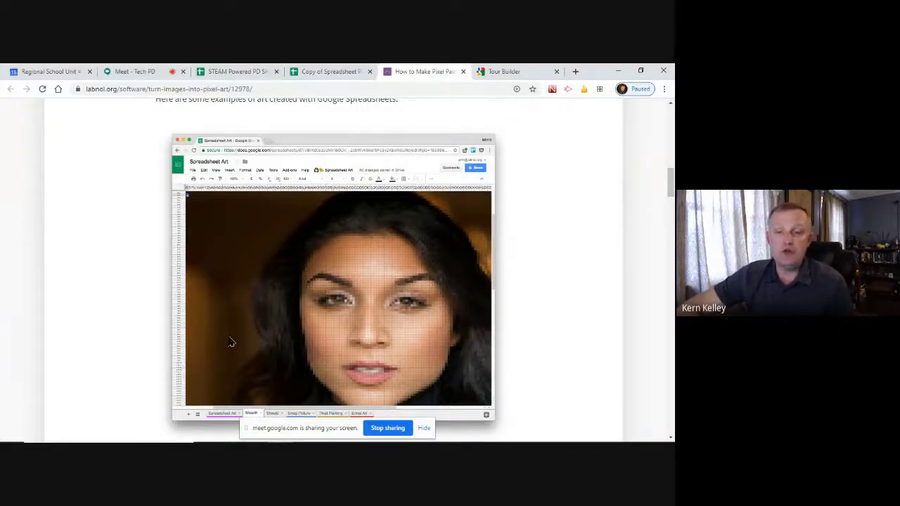
scroll(231, 342, "down", 1)
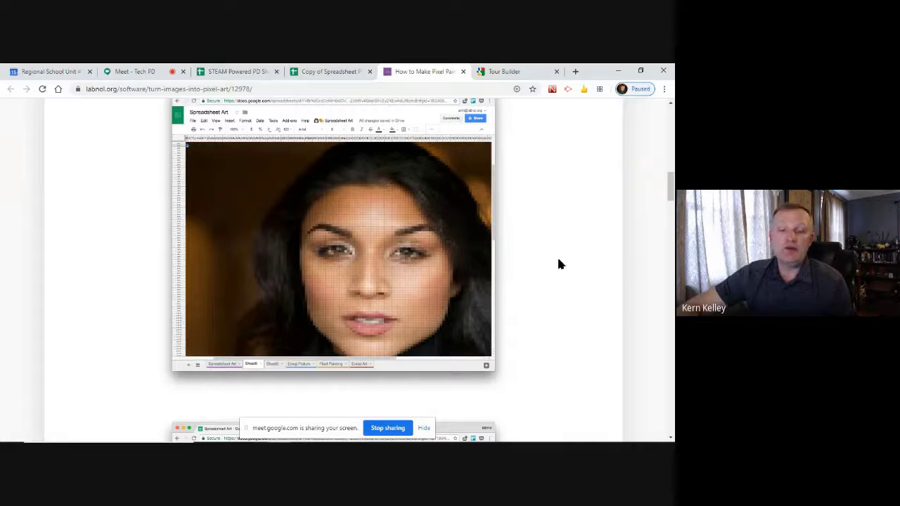
Step: Compare the Example sheet's portrait with the pixel painting article, and return to the spreadsheet's Canvas sheet
left_click(340, 70)
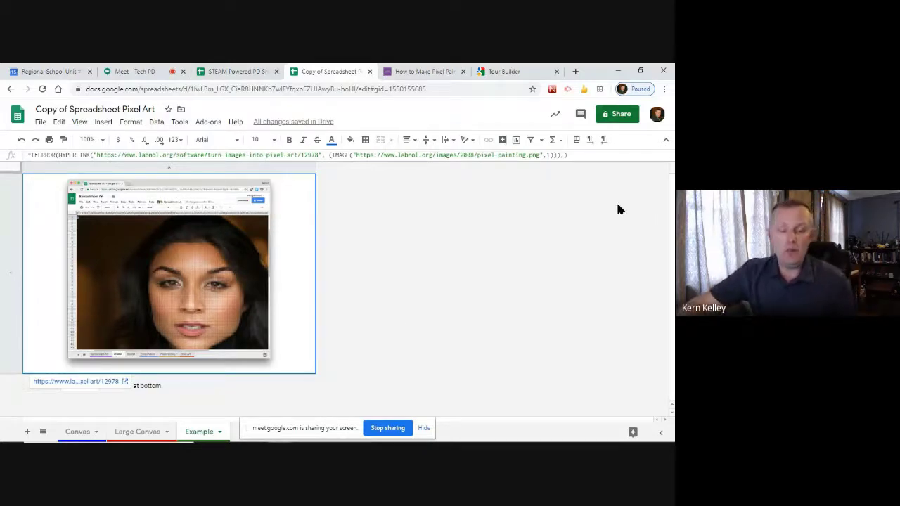
key("BackSpace")
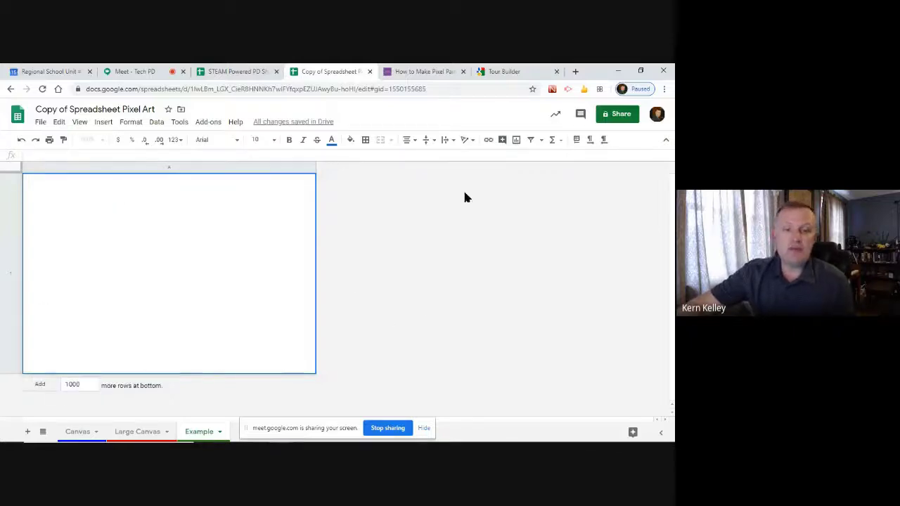
key("Escape")
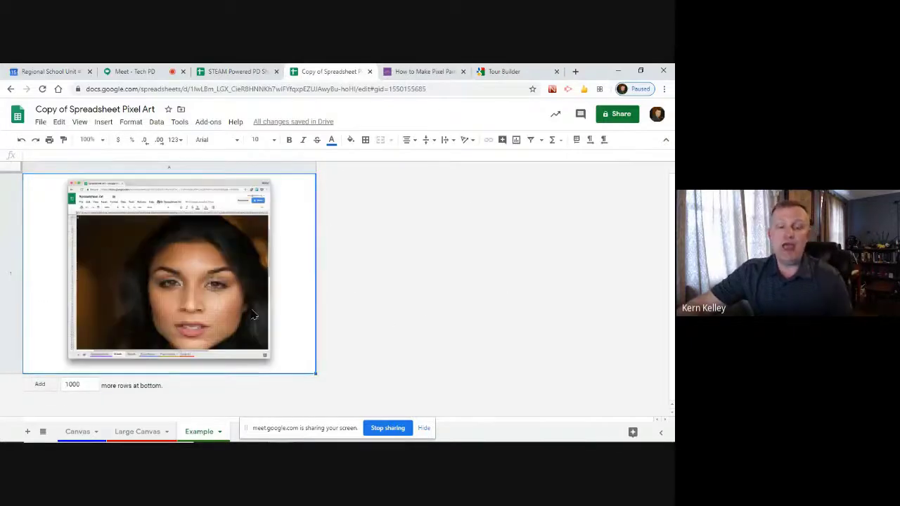
left_click(433, 71)
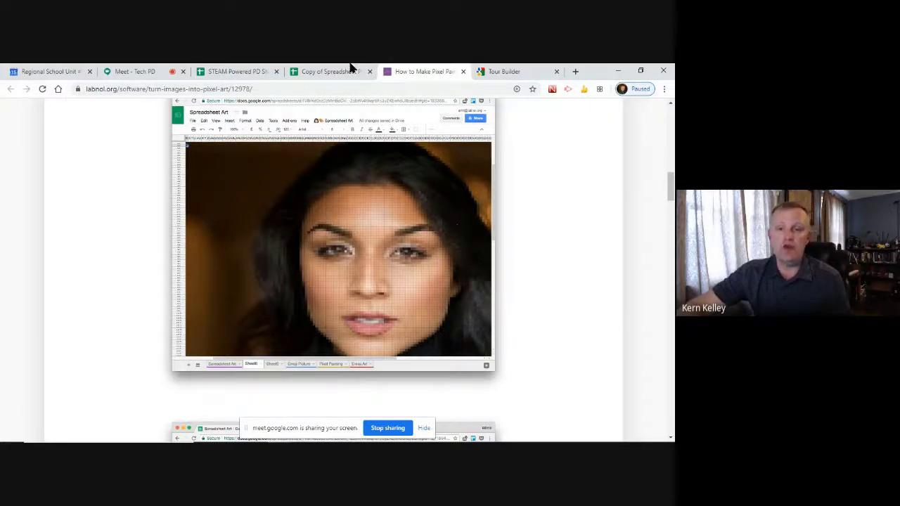
left_click(331, 71)
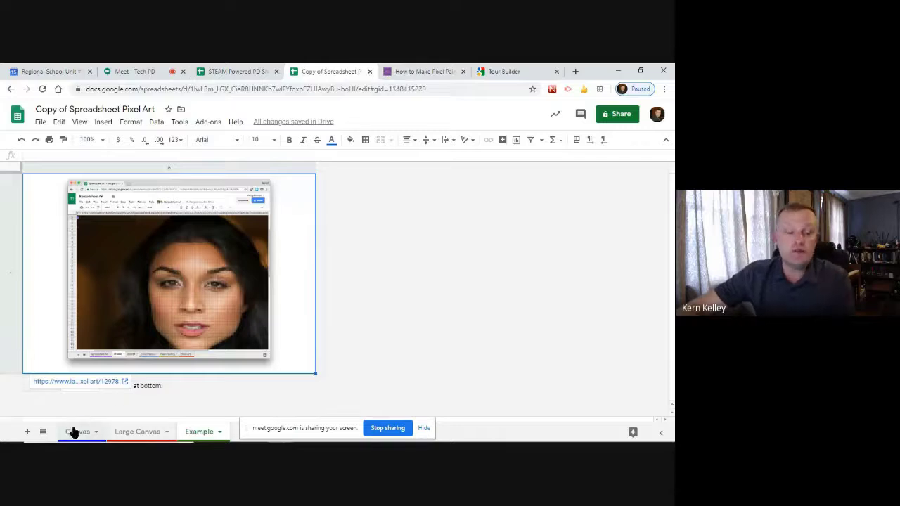
left_click(73, 432)
Step: Switch to the Google Meet call and stop sharing the screen
left_click(133, 71)
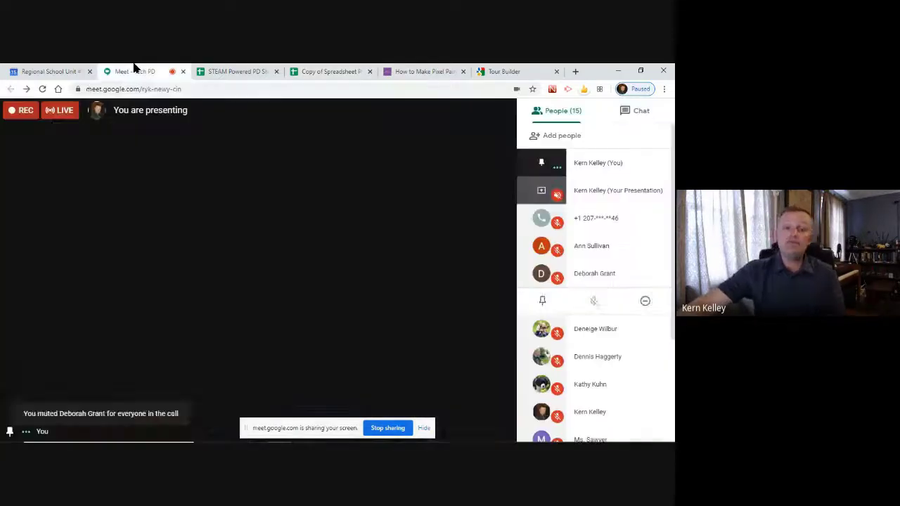
left_click(388, 428)
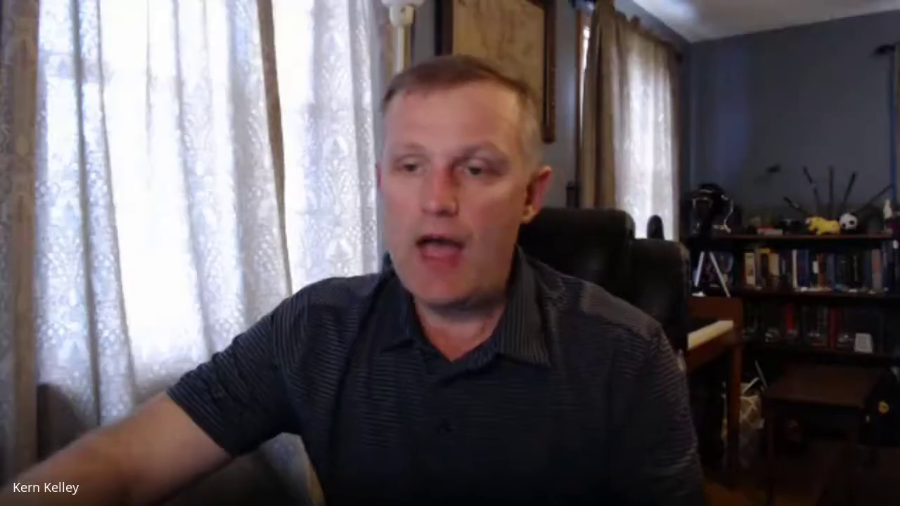
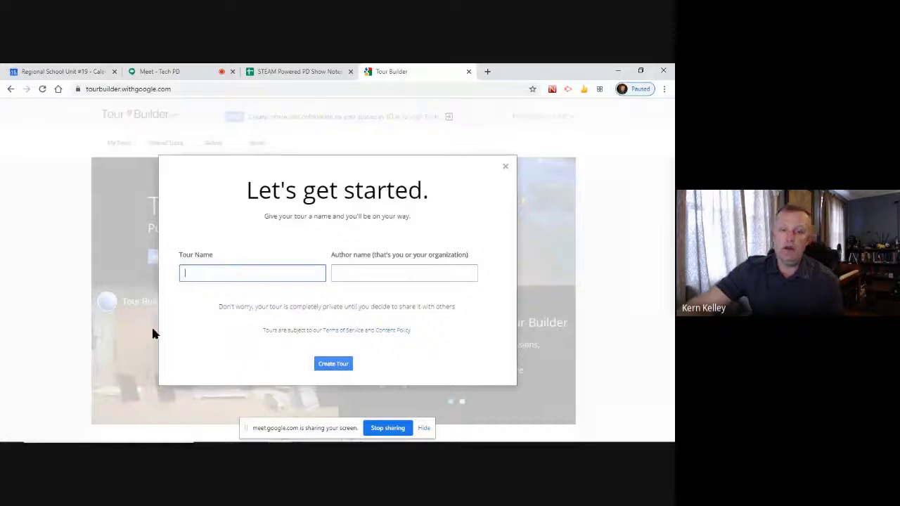
Step: Create a tour named Sample in Tour Builder, filling in the author's name
type("Sample")
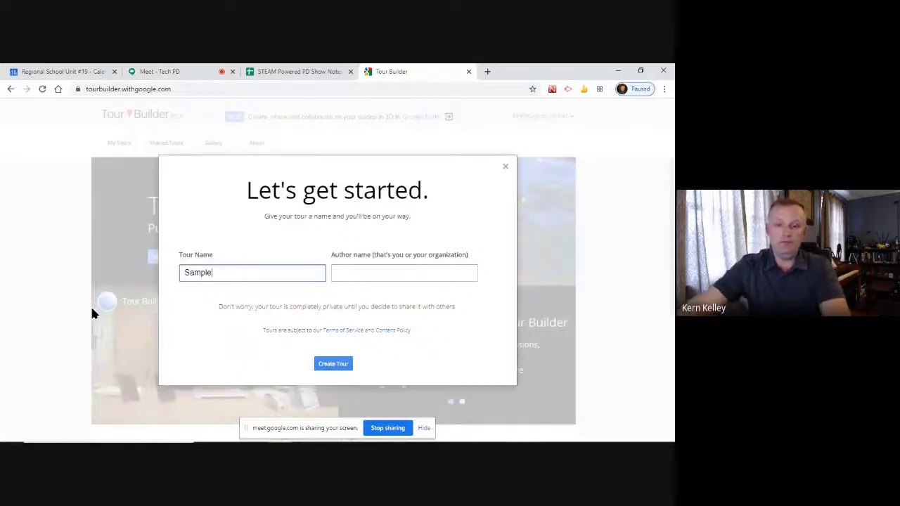
left_click(378, 274)
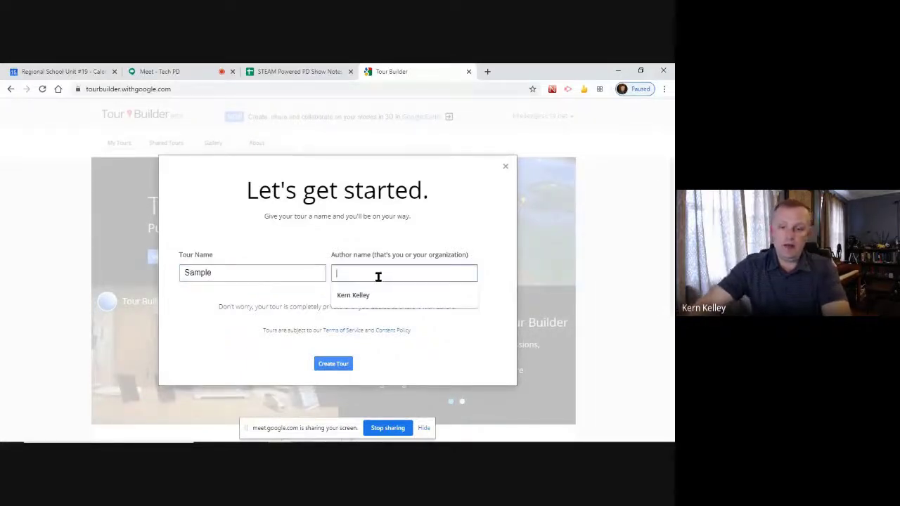
type("Mr. K")
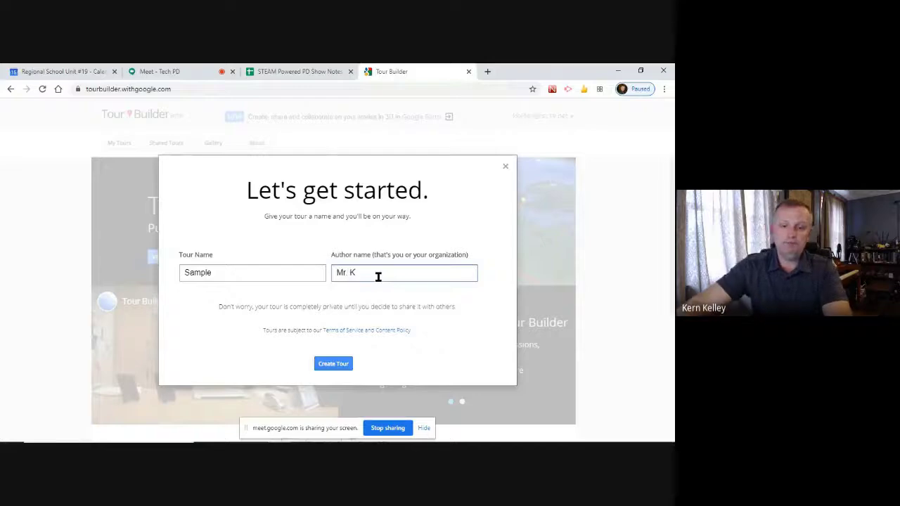
left_click(333, 364)
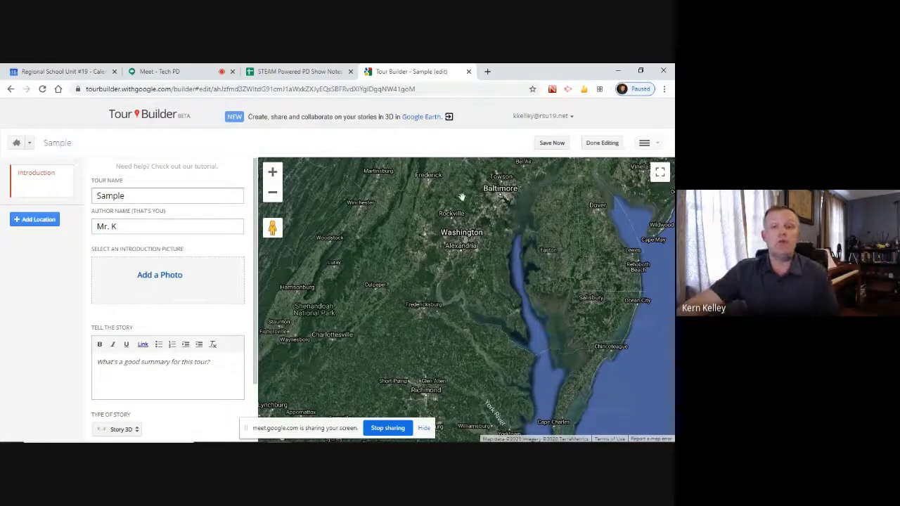
Step: Examine the satellite map around Nokomis Regional High School in Newport, Maine, including its fields and neighbouring schools
mouse_move(375, 336)
left_mouse_down()
mouse_move(423, 338)
mouse_move(468, 267)
mouse_move(378, 320)
left_mouse_up()
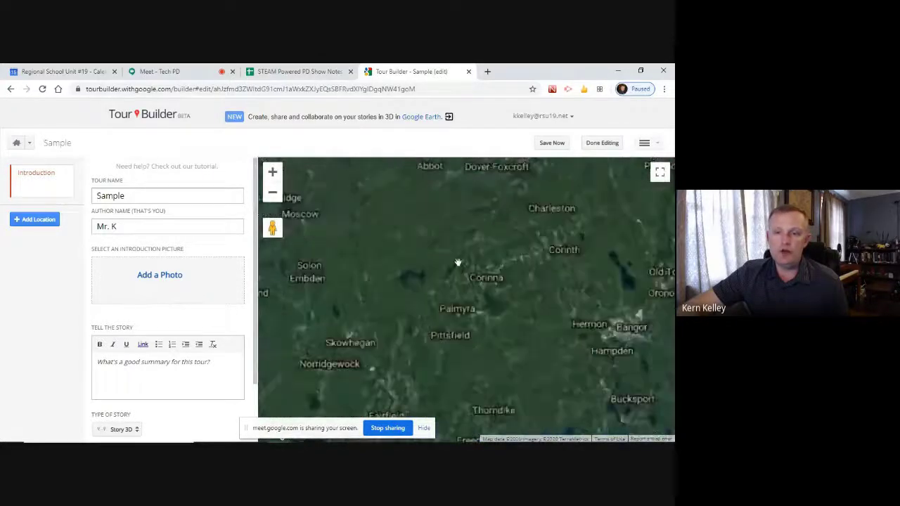
scroll(457, 262, "up", 1)
scroll(492, 320, "up", 4)
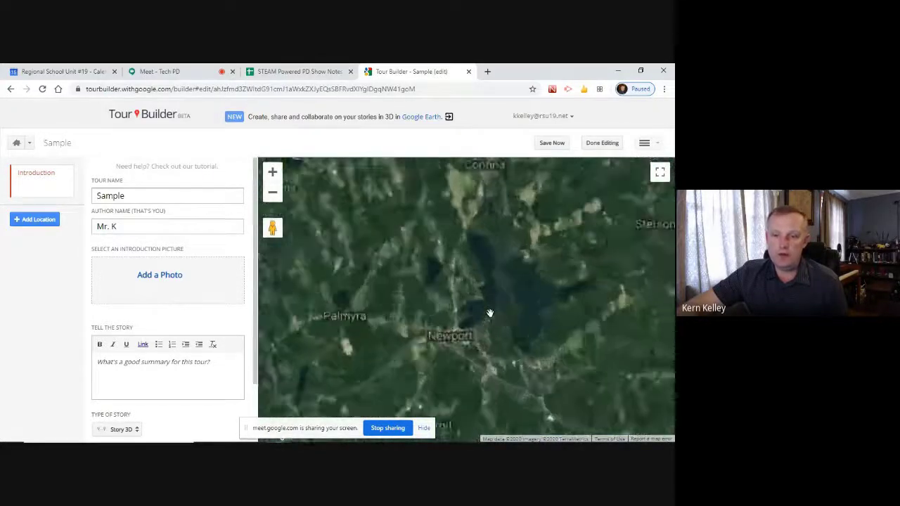
scroll(427, 262, "up", 3)
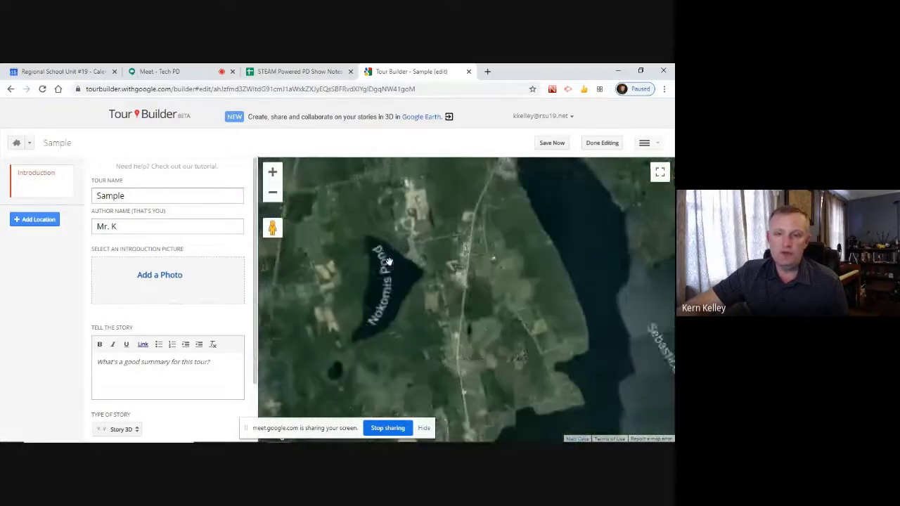
scroll(427, 263, "up", 2)
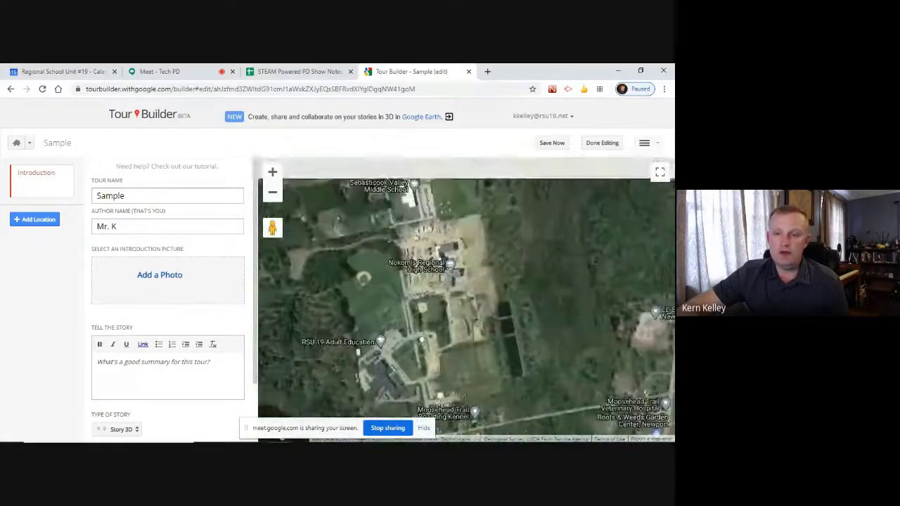
scroll(449, 274, "up", 3)
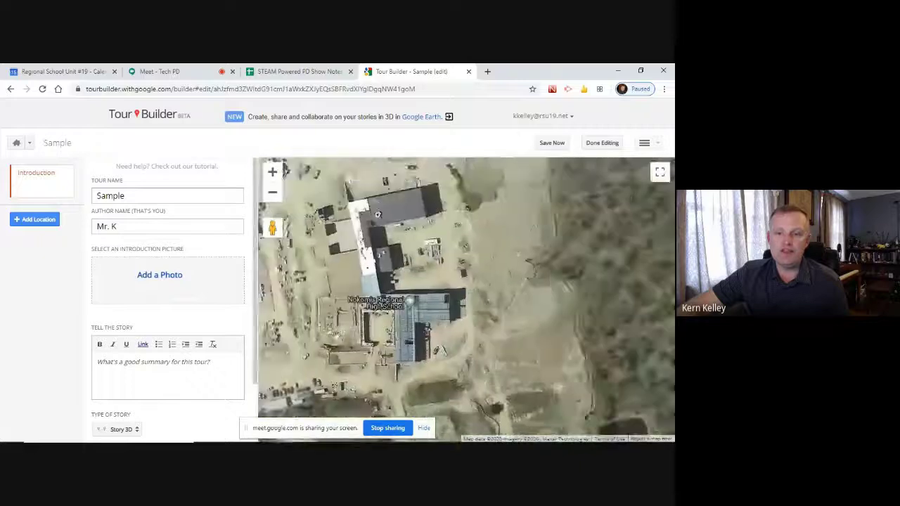
scroll(485, 274, "down", 4)
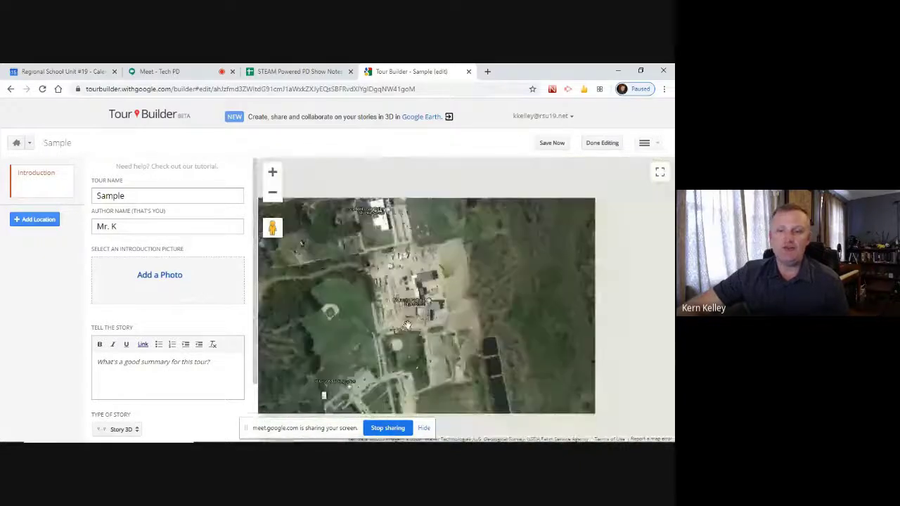
left_click_drag(434, 337, 442, 317)
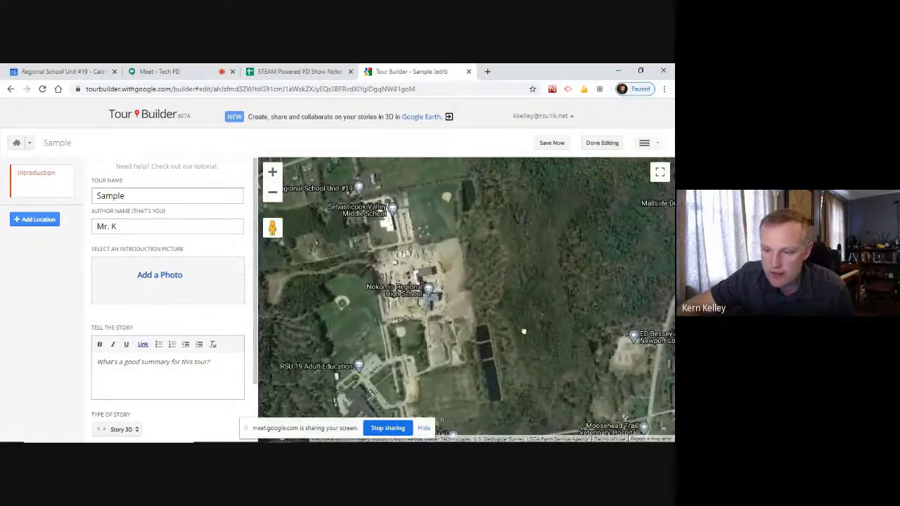
left_click_drag(523, 331, 501, 333)
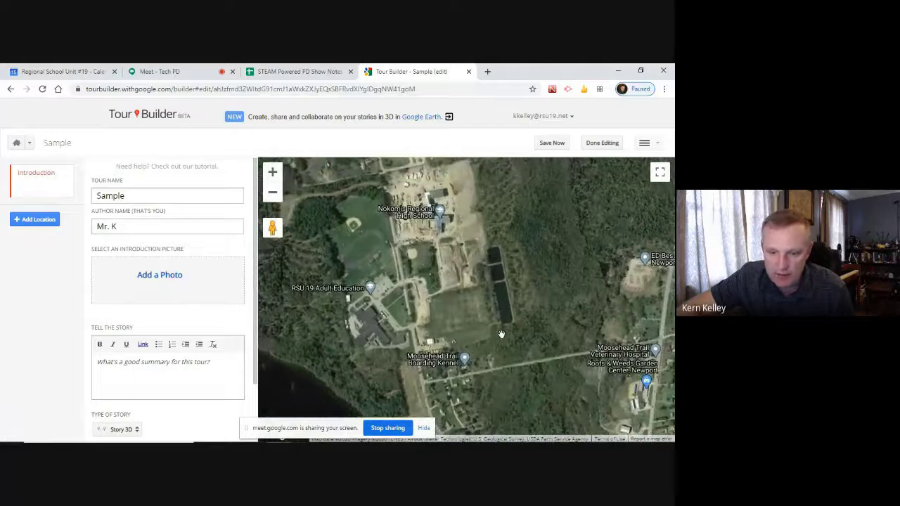
scroll(454, 279, "up", 2)
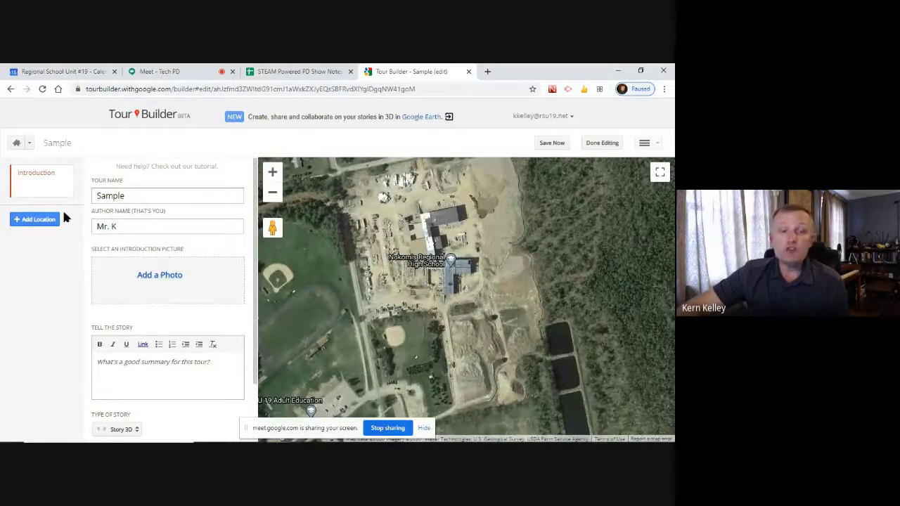
Step: Search for Nokomis Regional High School and add it to the Sample tour as a new location
left_click(32, 219)
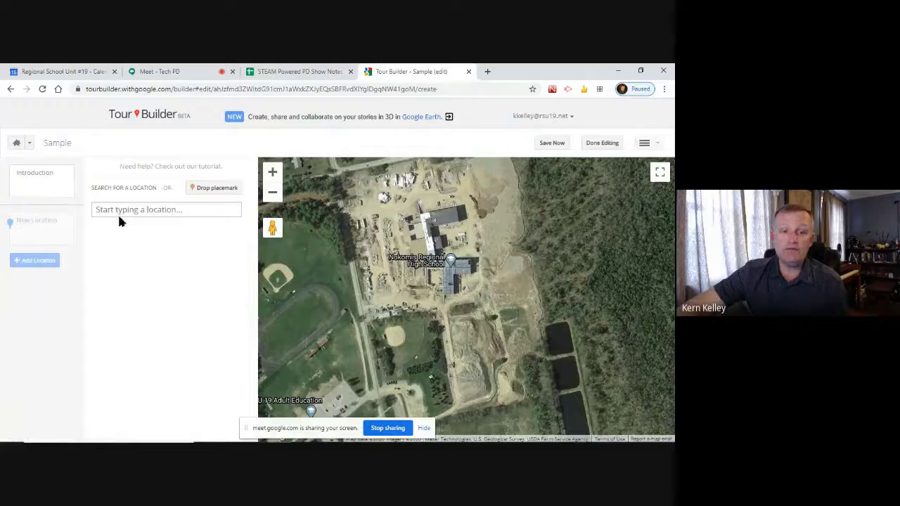
left_click(131, 209)
type("Nokom")
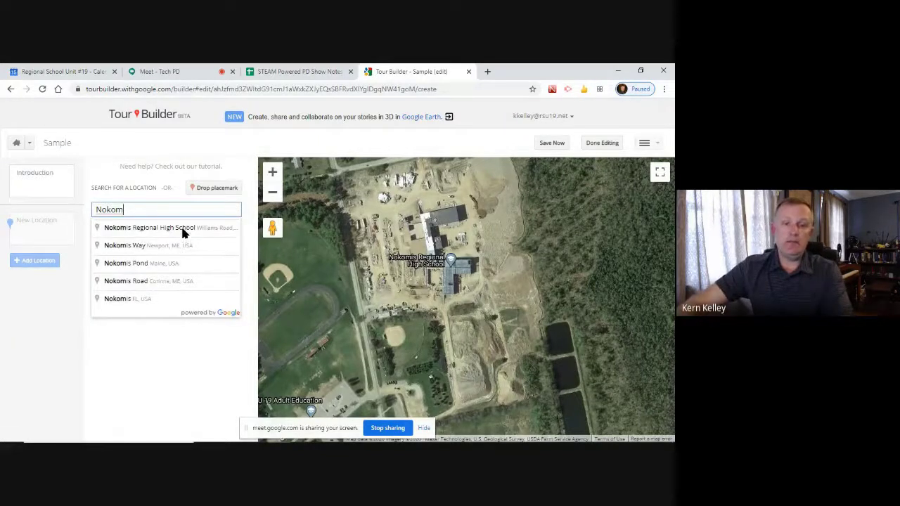
left_click(183, 232)
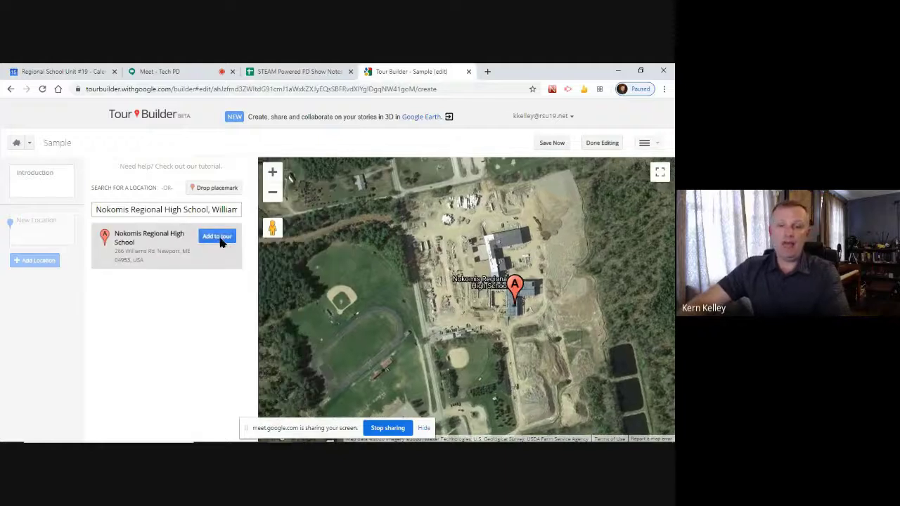
left_click(220, 238)
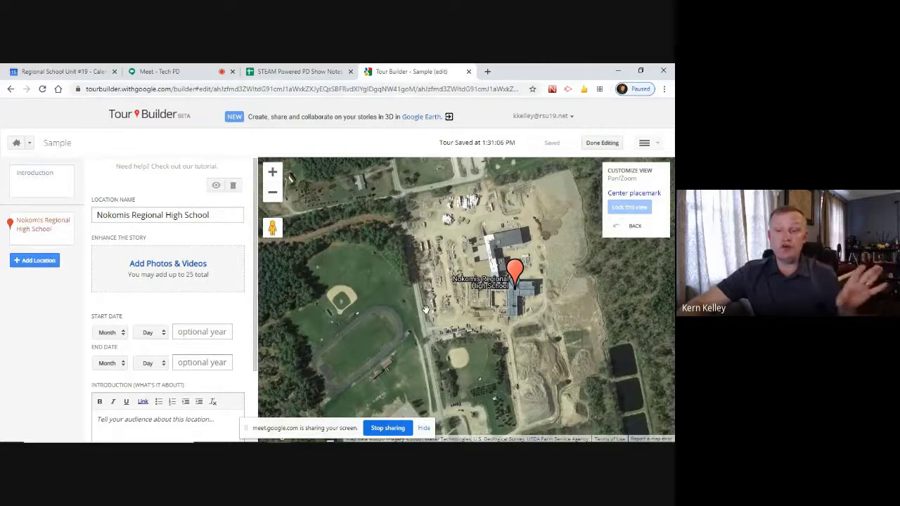
Step: Enter Street View on Williams Rd near the high school and look around the road and the neighbouring fields
left_click_drag(425, 309, 419, 250)
left_click_drag(272, 227, 412, 265)
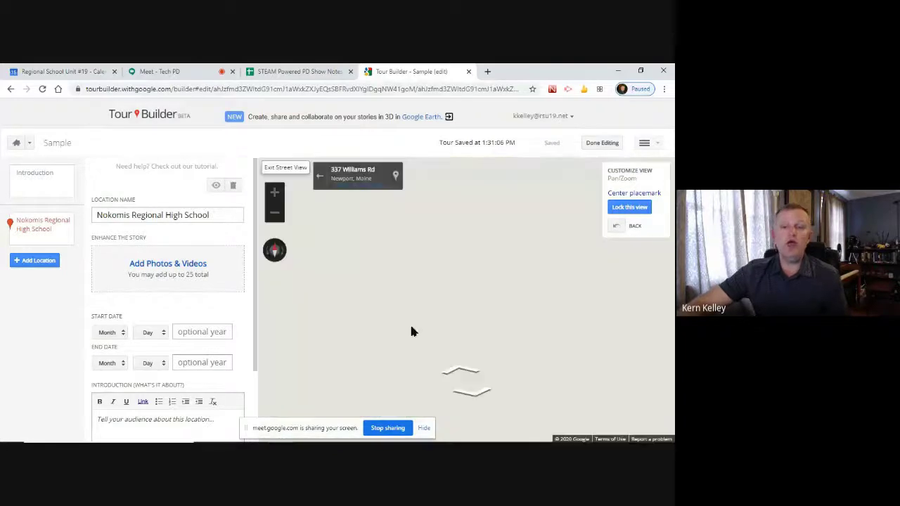
left_click_drag(576, 267, 290, 252)
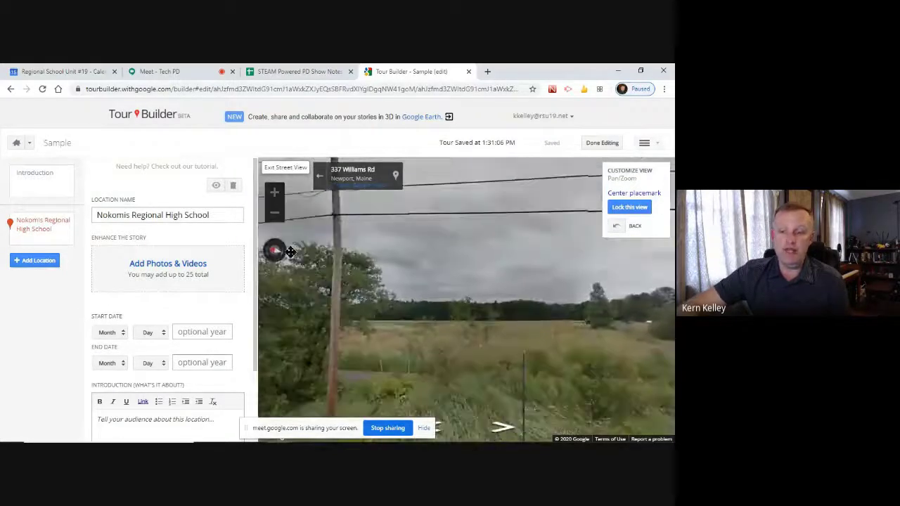
left_click_drag(433, 284, 373, 257)
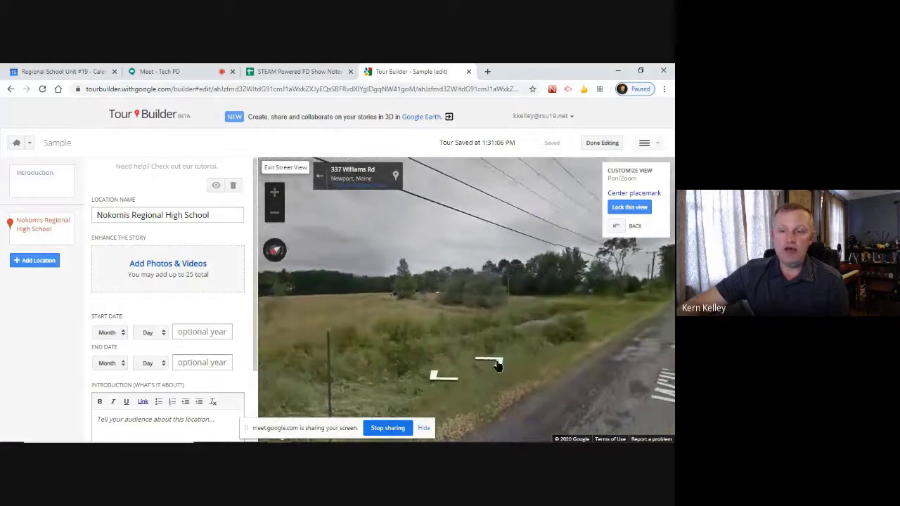
left_click(497, 364)
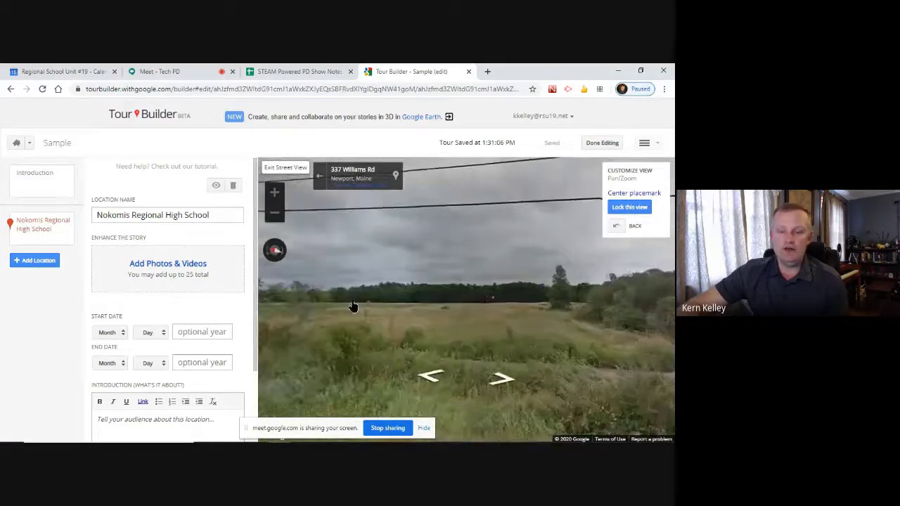
left_click_drag(353, 307, 576, 153)
left_click_drag(498, 237, 464, 254)
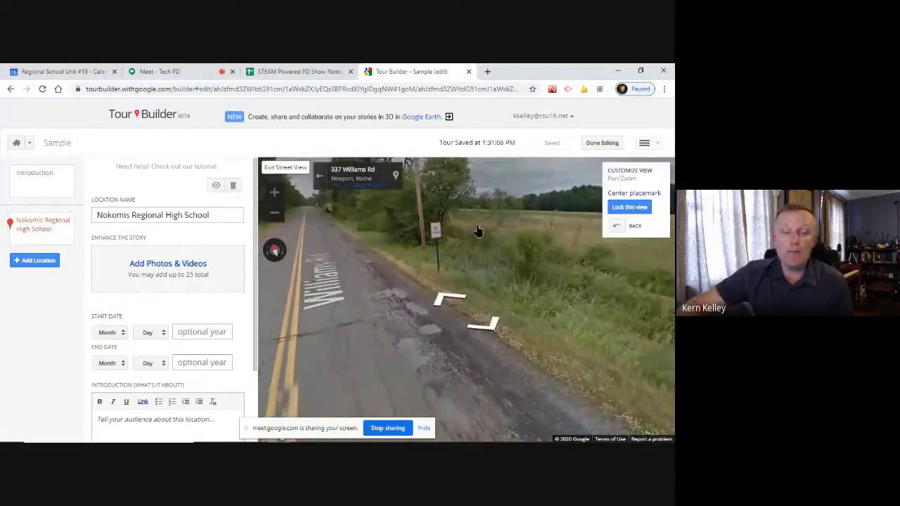
Step: Add the first aerial school photo from the 2020-01-15 album to the Nokomis Regional High School location
left_click(158, 265)
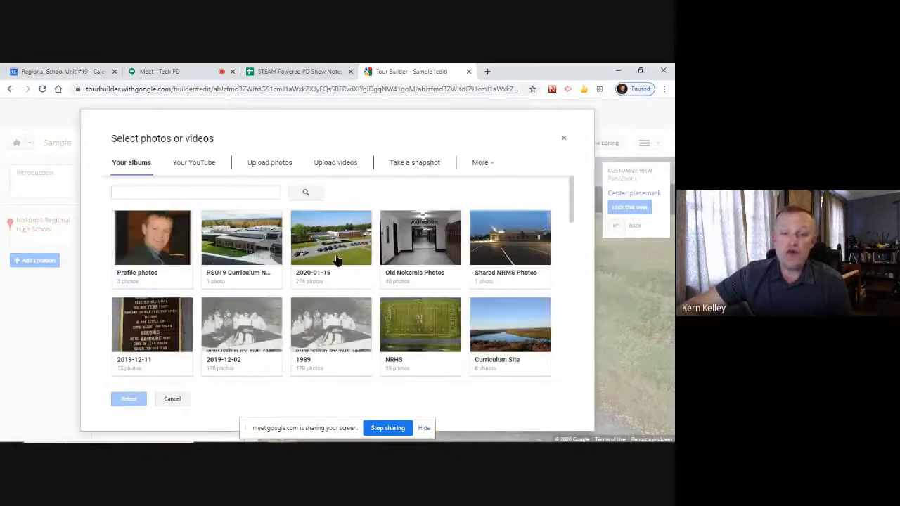
left_click(329, 240)
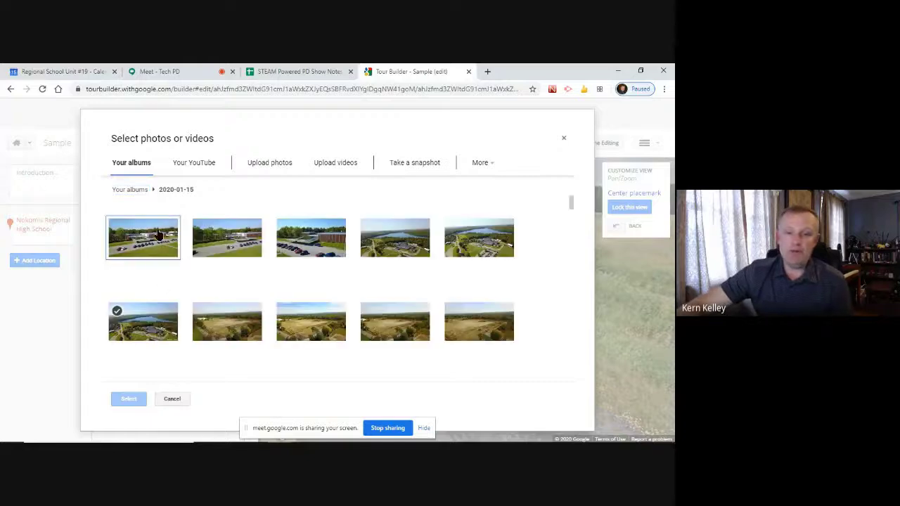
left_click(165, 239)
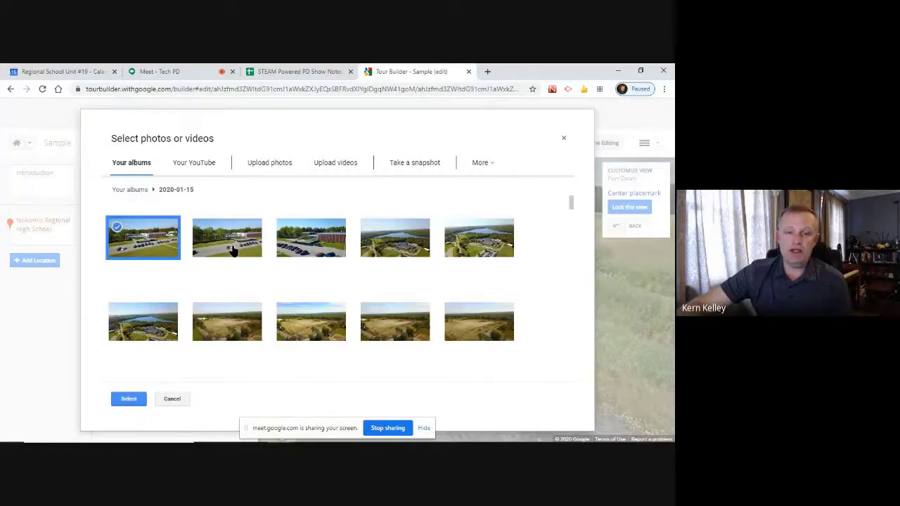
left_click(129, 398)
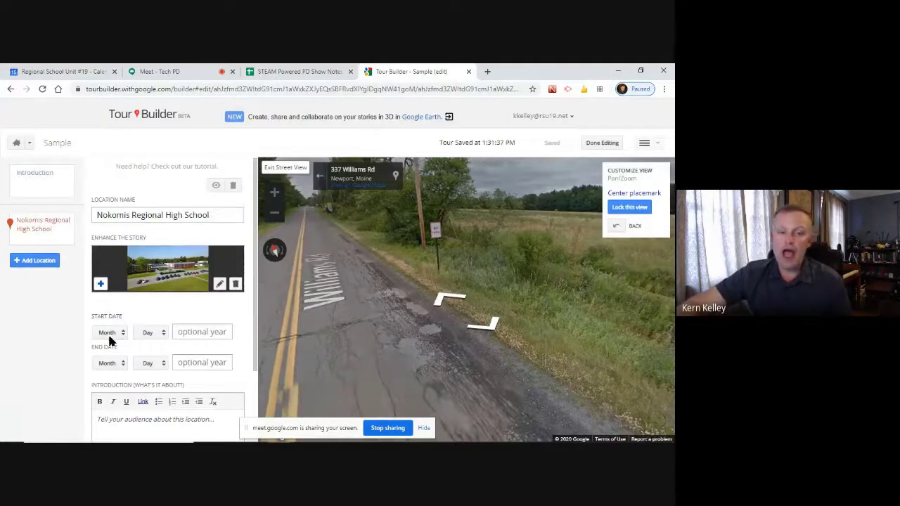
Step: Enter "Text" as the introduction of the Nokomis Regional High School location and review its remaining settings
scroll(225, 320, "down", 3)
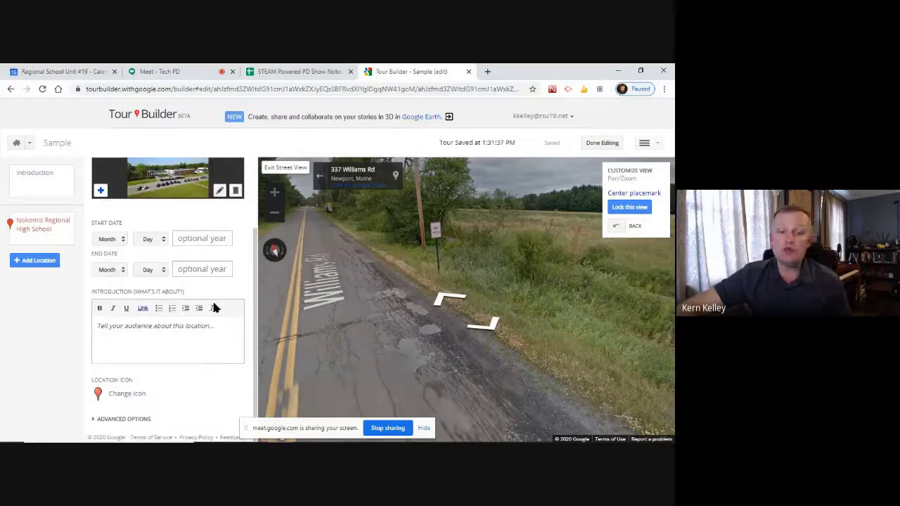
left_click(177, 331)
type("Test")
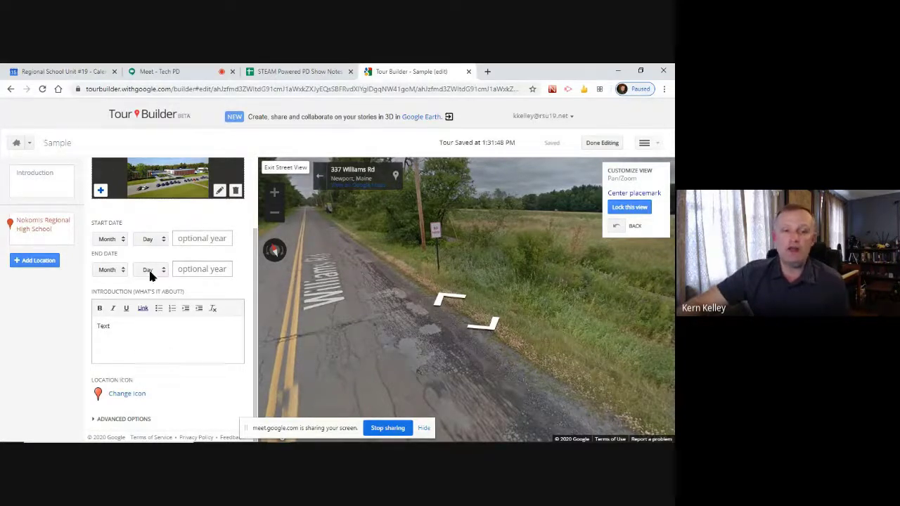
scroll(152, 274, "up", 3)
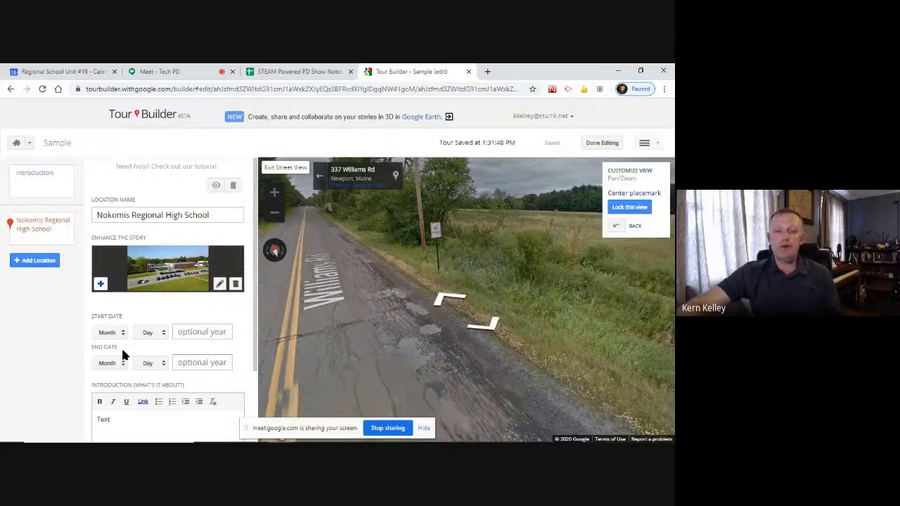
scroll(111, 338, "down", 2)
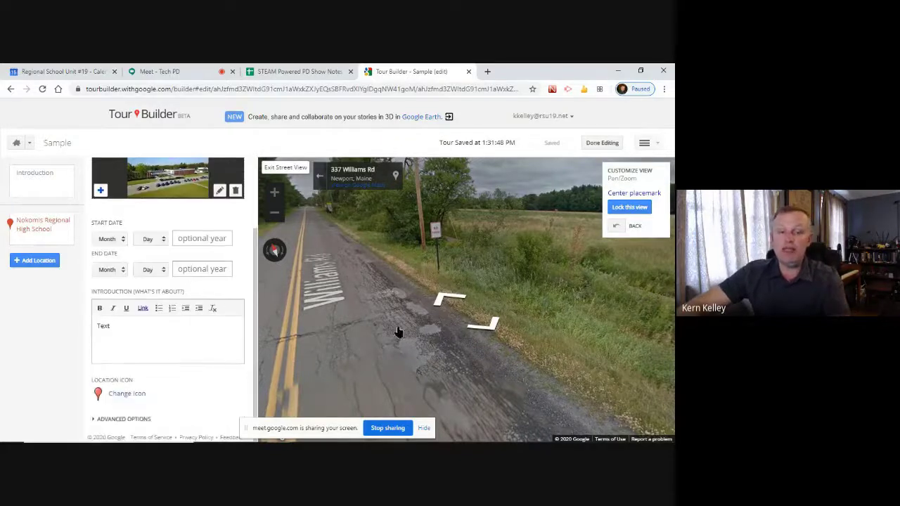
scroll(228, 310, "up", 2)
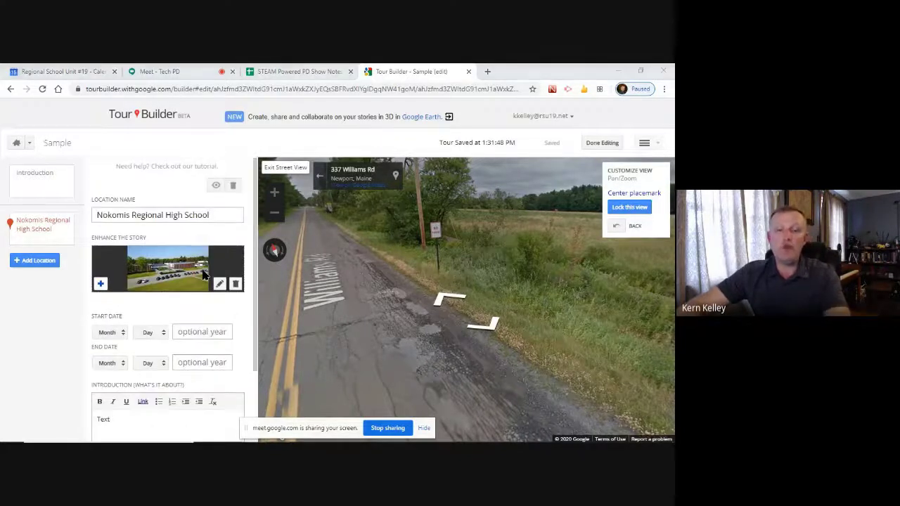
Step: Switch to the window with the New Zealand tour and browse the Rotorua stop's photos through to the last one
key("alt+Tab")
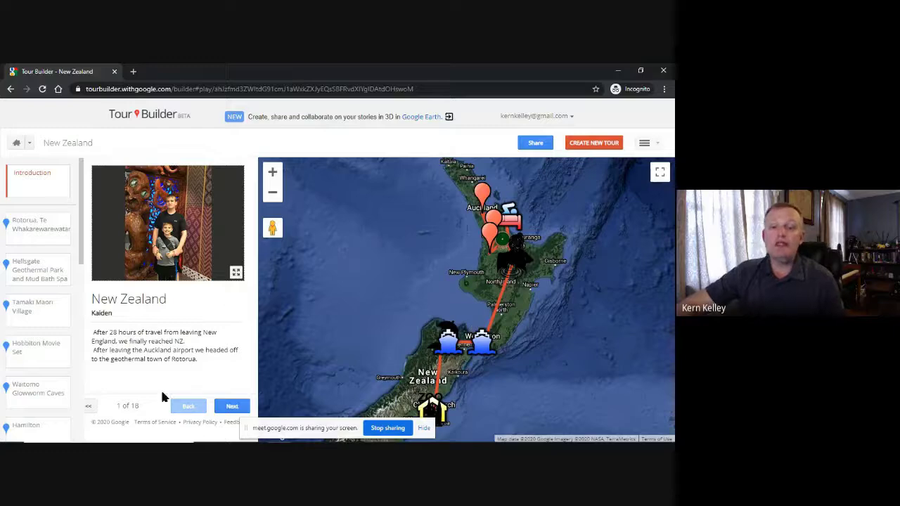
left_click(231, 407)
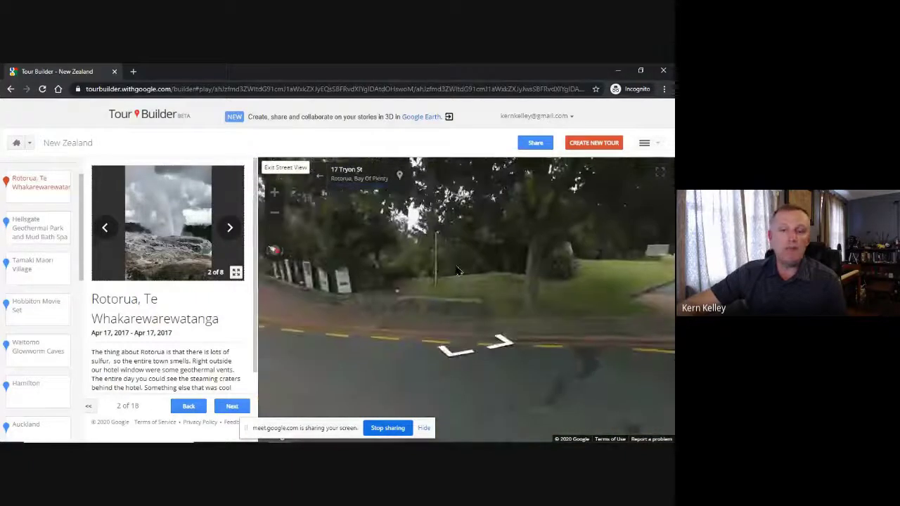
left_click(230, 226)
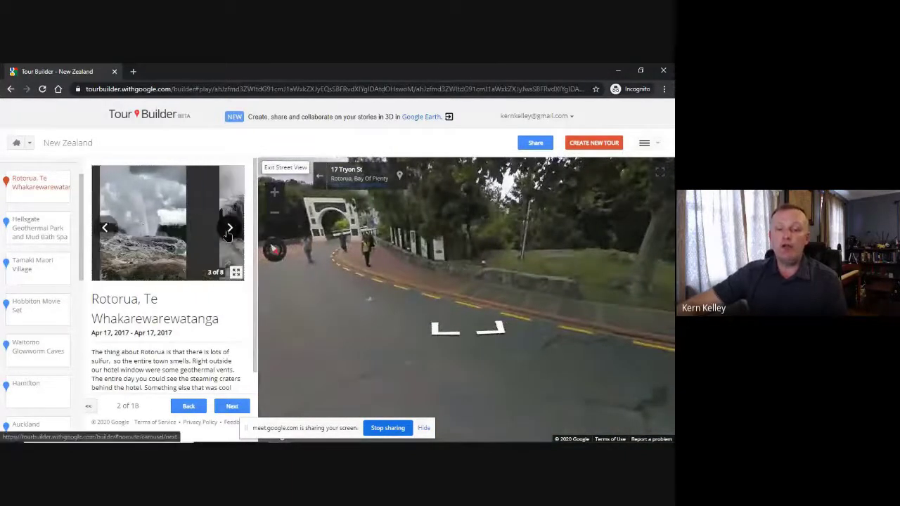
left_click(231, 226)
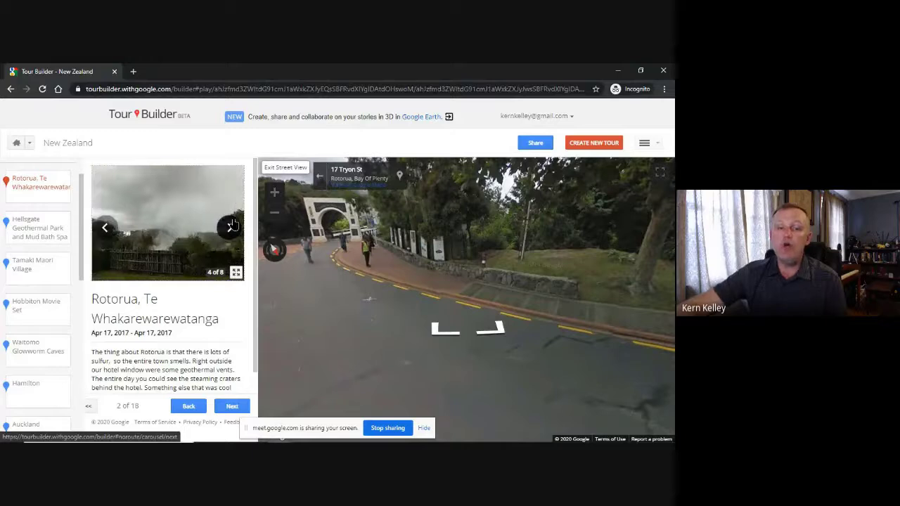
left_click(231, 225)
left_click(96, 228)
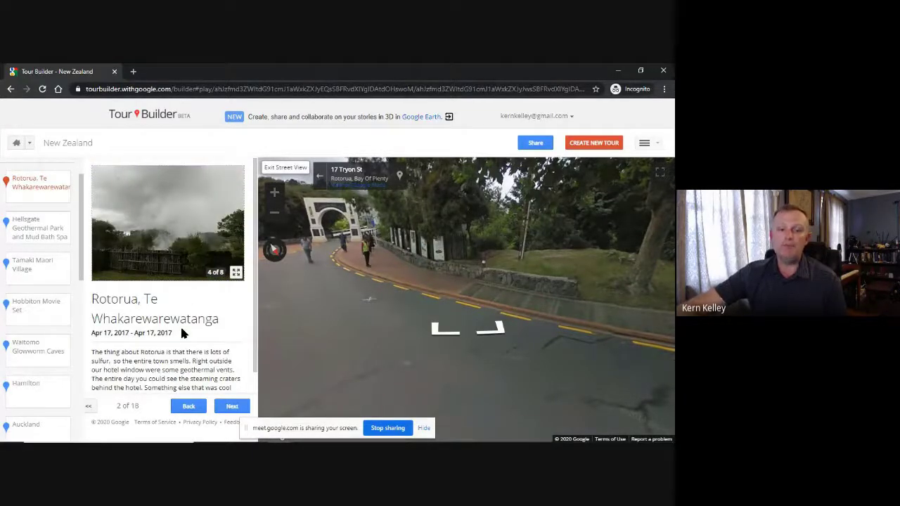
left_click(230, 229)
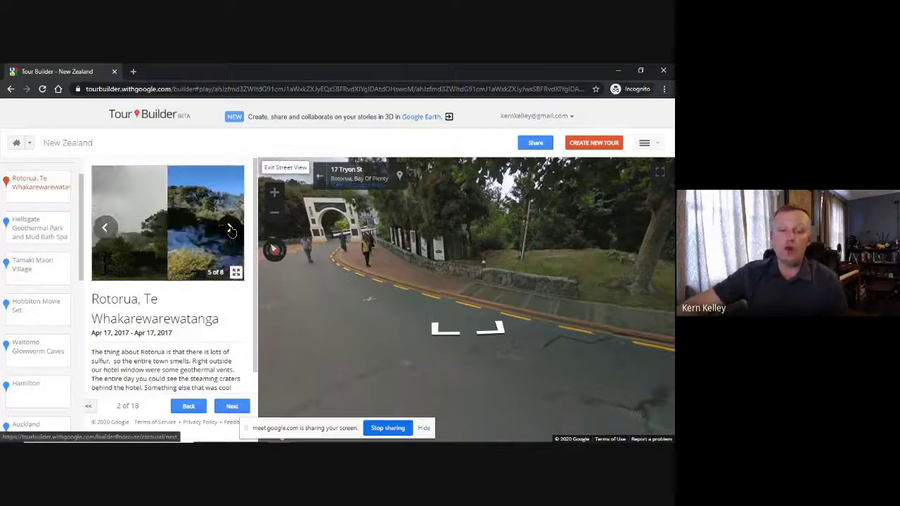
scroll(139, 365, "down", 1)
scroll(174, 367, "up", 1)
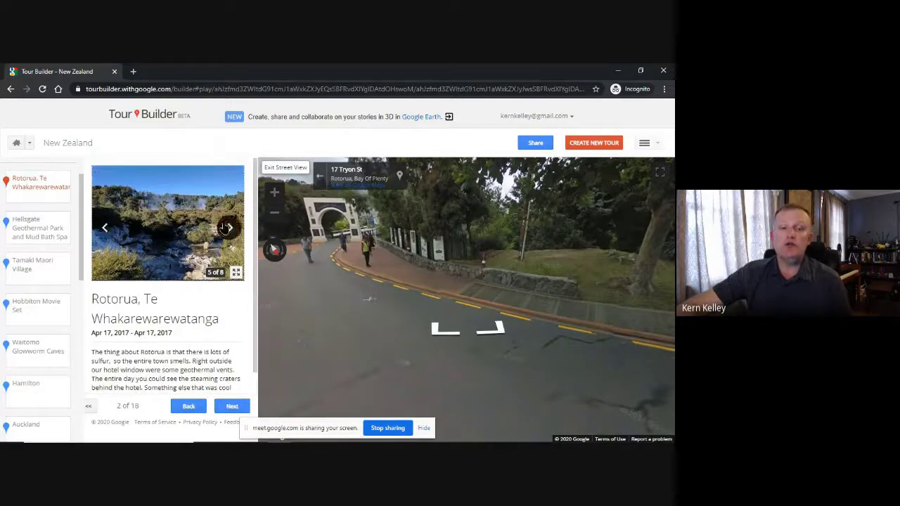
left_click(228, 227)
left_click(229, 226)
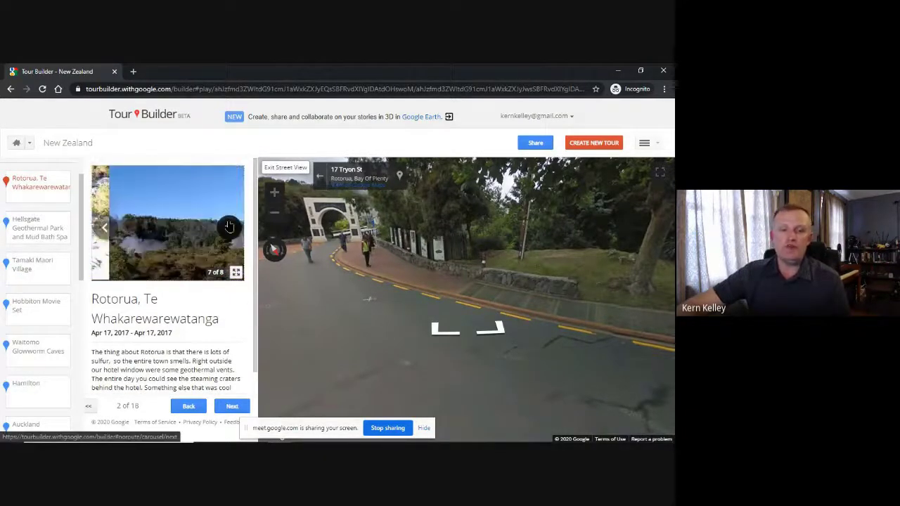
left_click(228, 226)
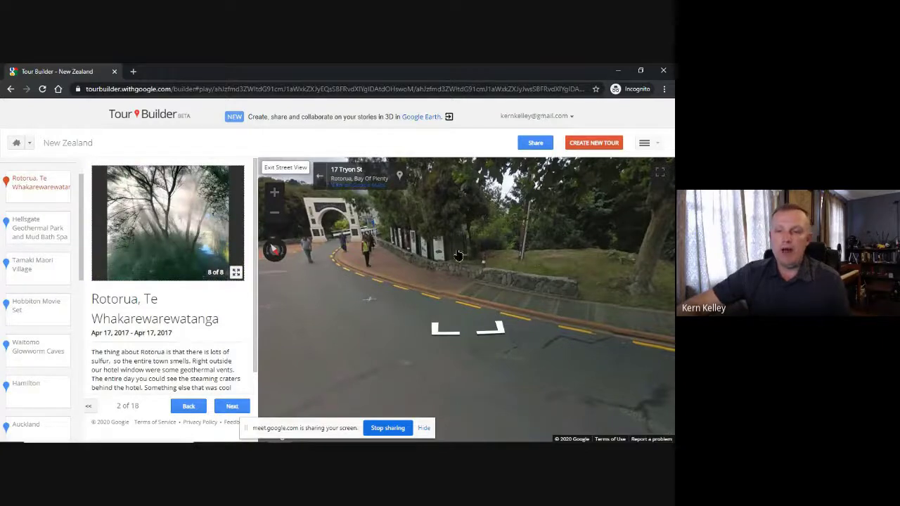
Step: Advance to the Hellsgate Geothermal Park and Mud Bath Spa stop and browse its photos up to the fourth
left_click(231, 408)
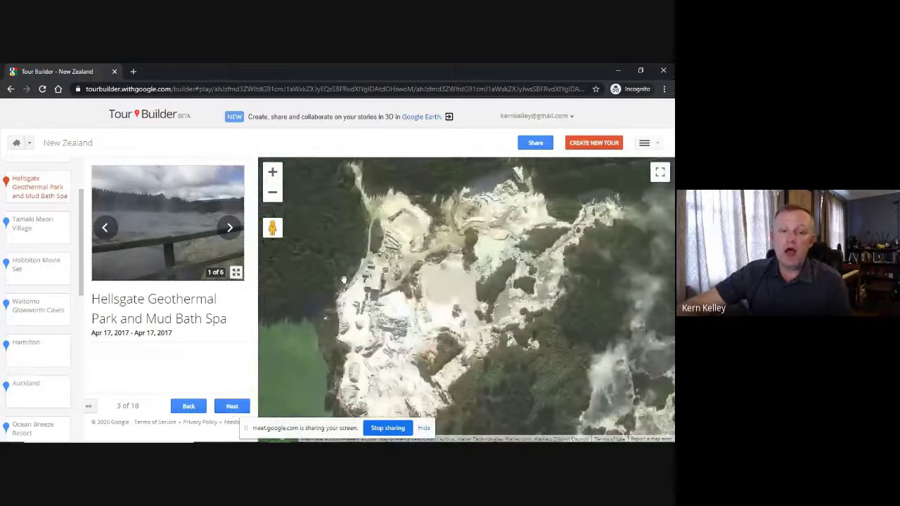
left_click(231, 228)
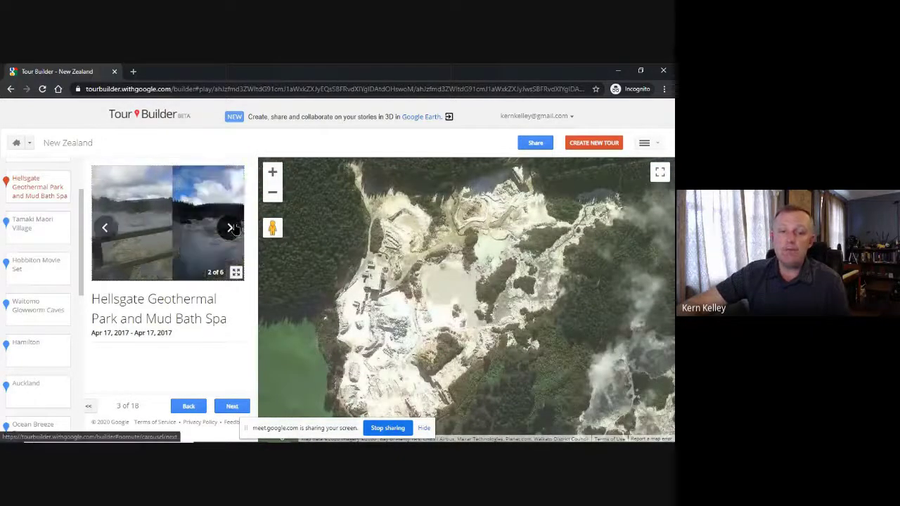
left_click(231, 228)
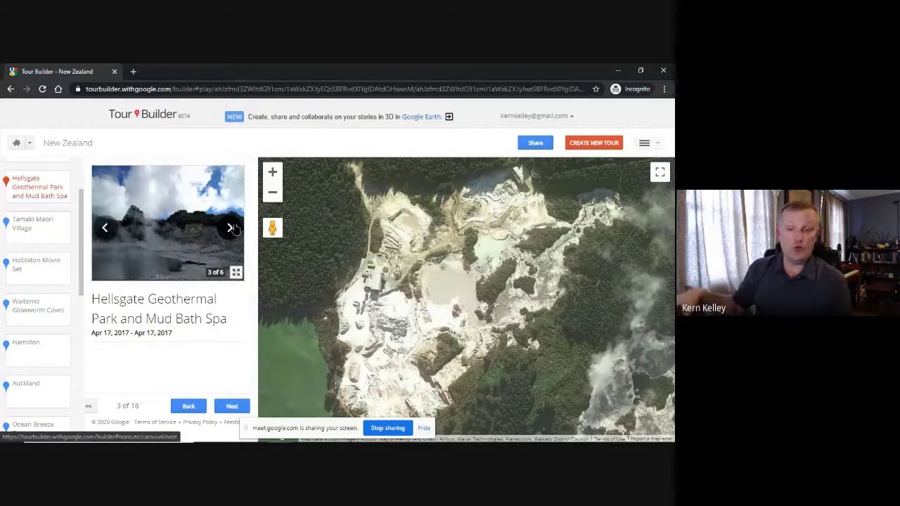
left_click(236, 226)
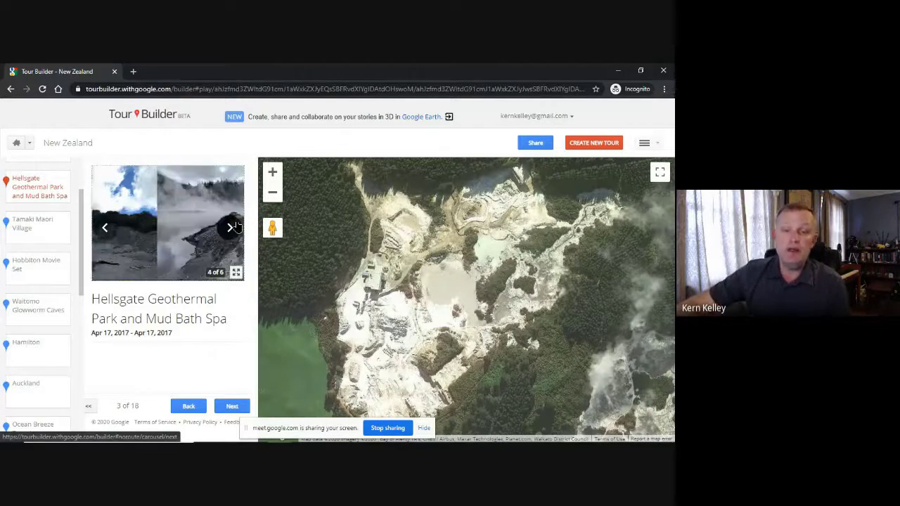
Step: View the Tamaki Maori Village stop, and continue to the Hobbiton Movie Set stop's third photo
left_click(227, 408)
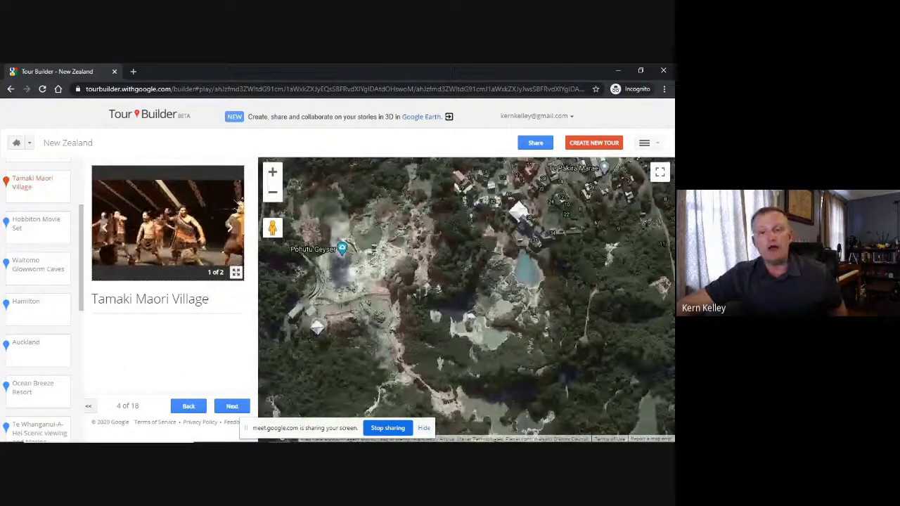
left_click(229, 231)
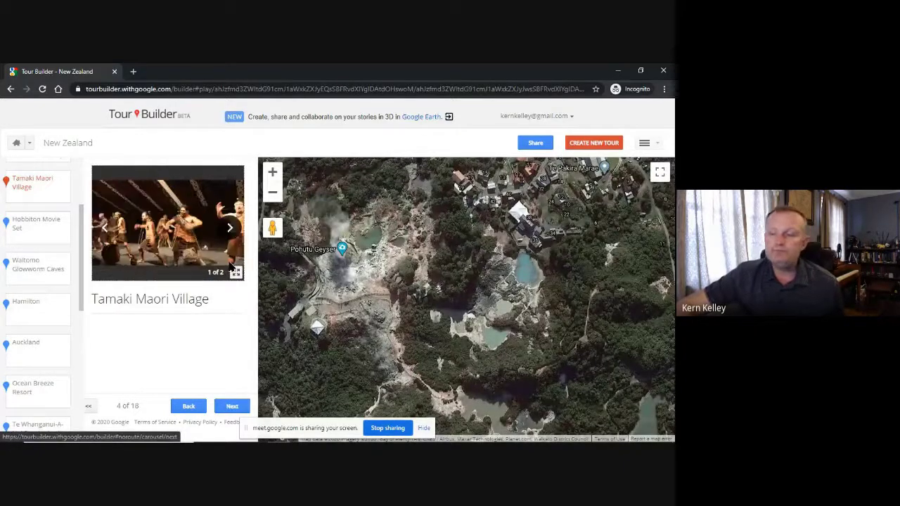
left_click(233, 407)
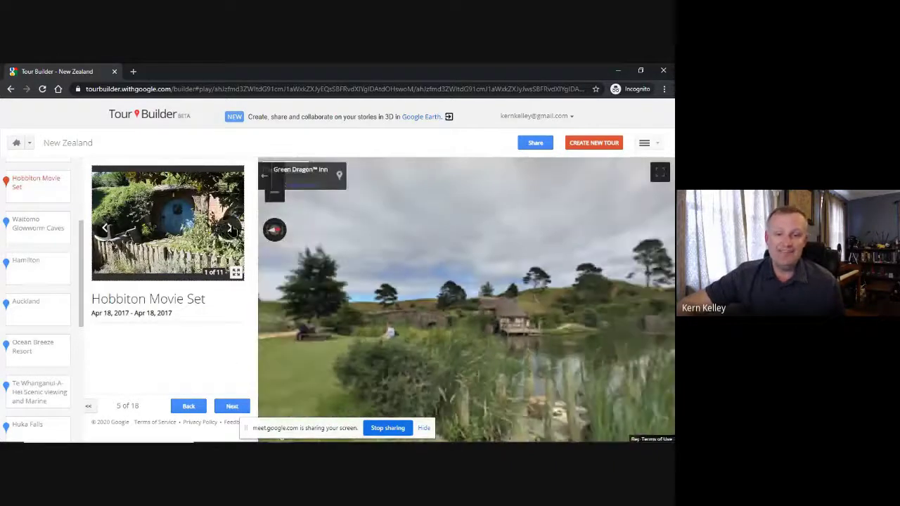
left_click(230, 227)
left_click(230, 227)
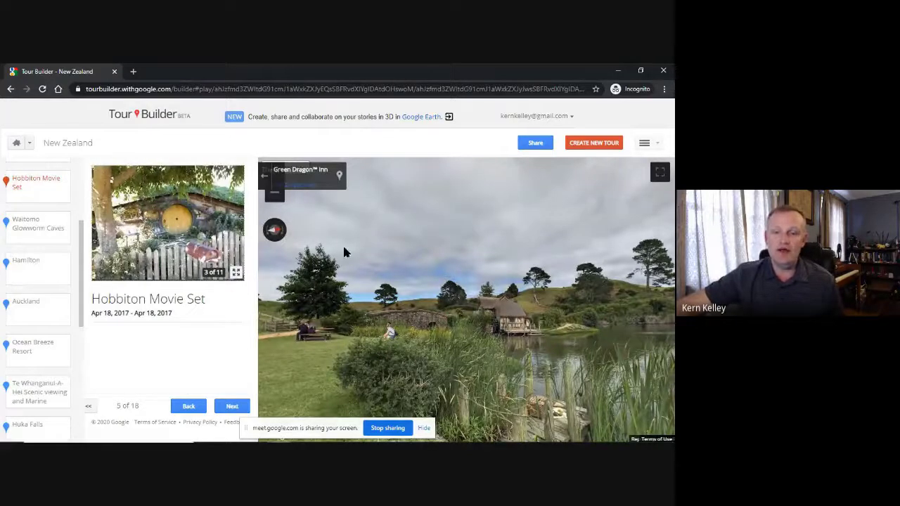
Step: Look around the Hobbiton stop's Street View at the Green Dragon Inn, and return to the Meet call in the main window
left_click_drag(344, 252, 668, 201)
left_click_drag(330, 260, 442, 338)
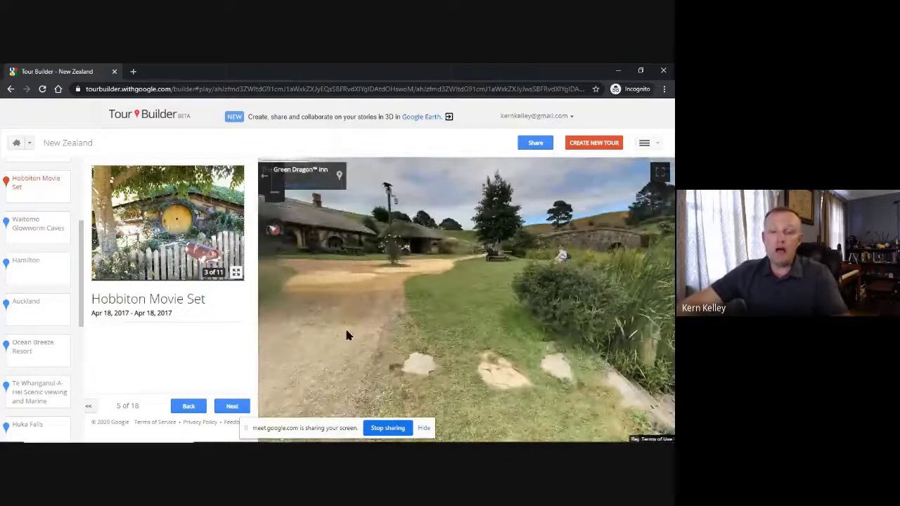
key("alt+Tab")
key("alt+Tab")
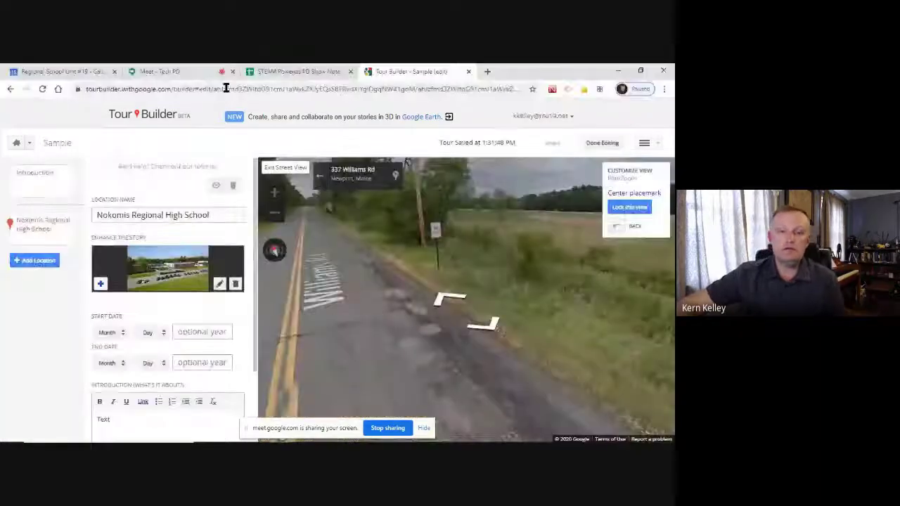
left_click(169, 71)
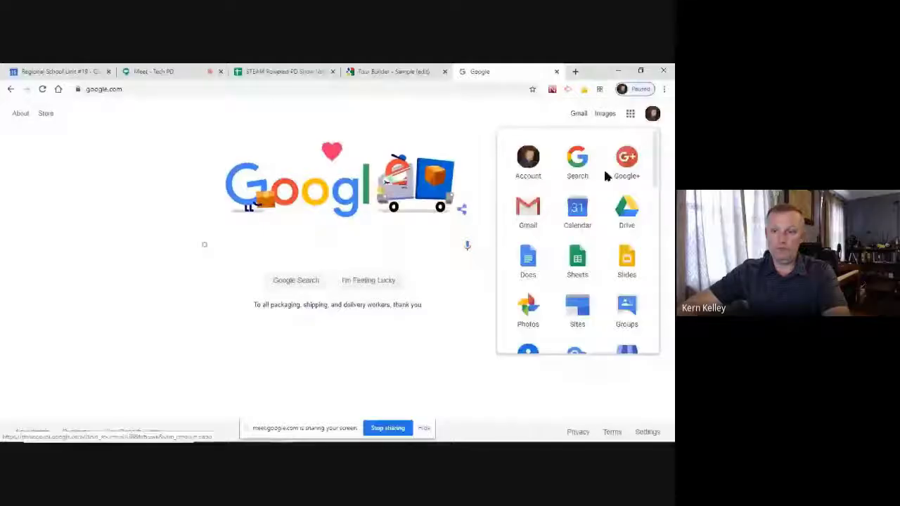
Step: Switch to Google Drive and create a new blank Google Docs document
left_click(625, 206)
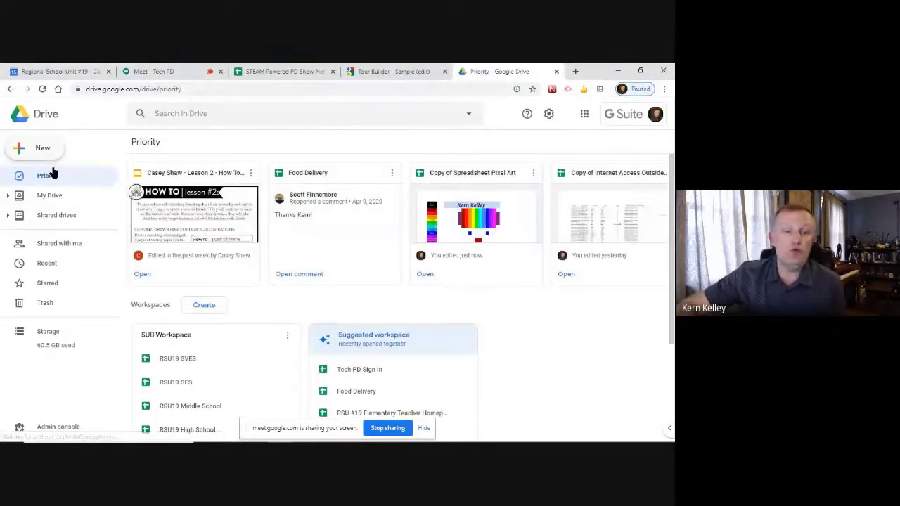
left_click(40, 147)
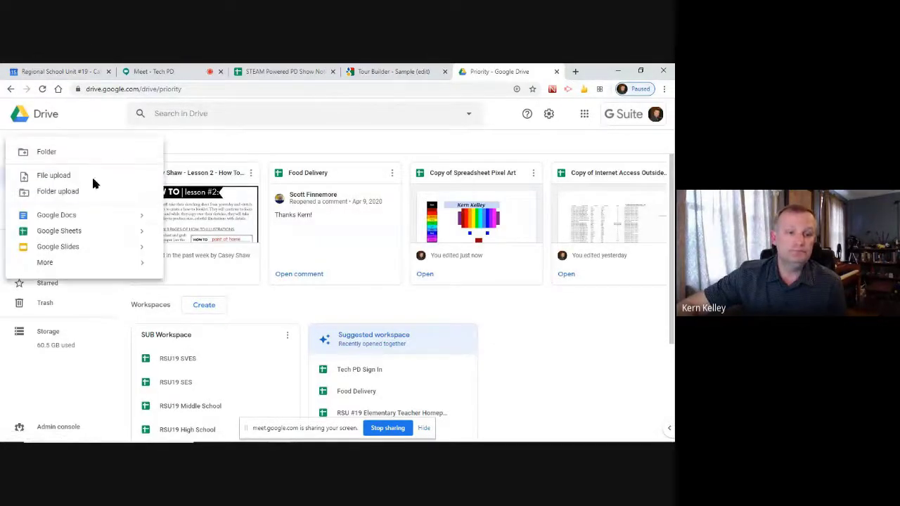
left_click(76, 215)
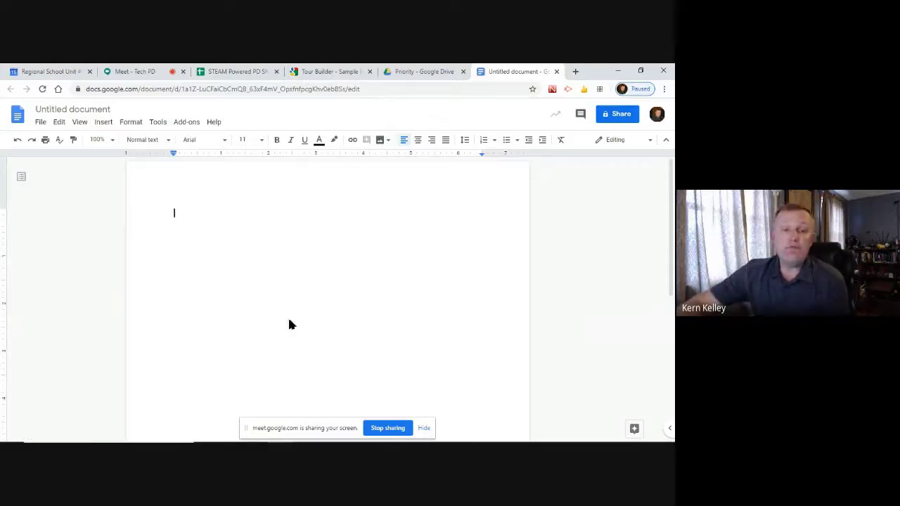
Step: Start voice typing with microphone access allowed, and dictate "Hi everyone nice to be here" into the document
left_click(103, 122)
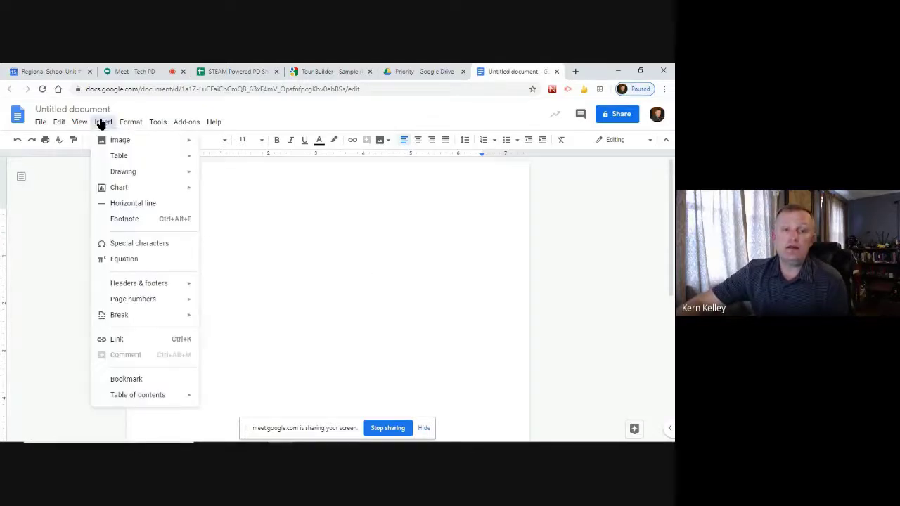
mouse_move(151, 124)
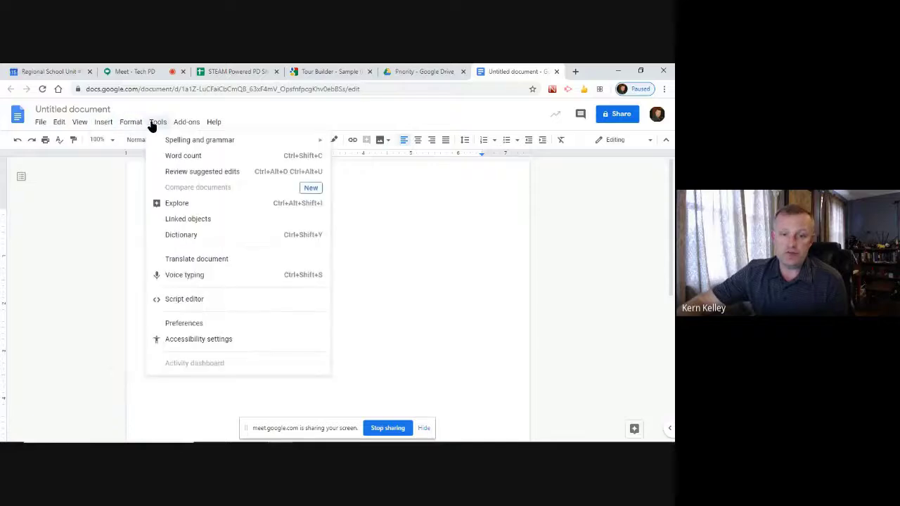
left_click(202, 275)
left_click(54, 224)
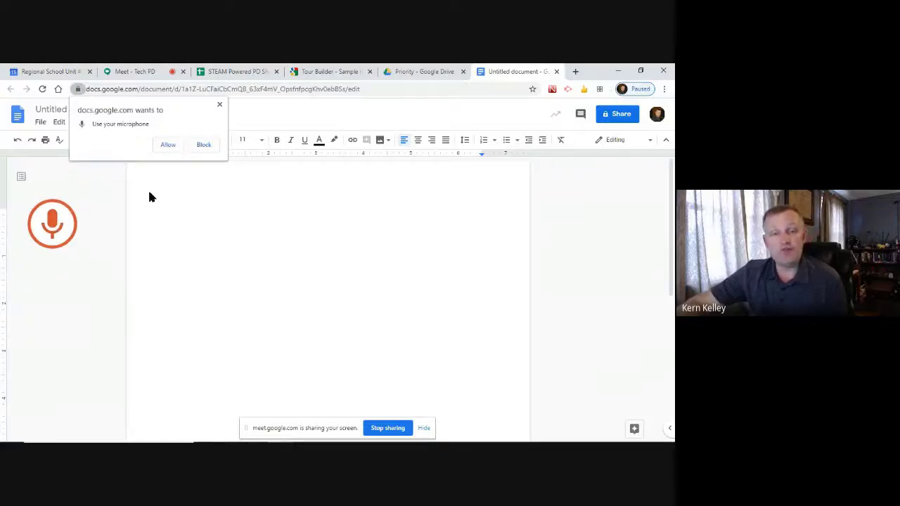
left_click(166, 145)
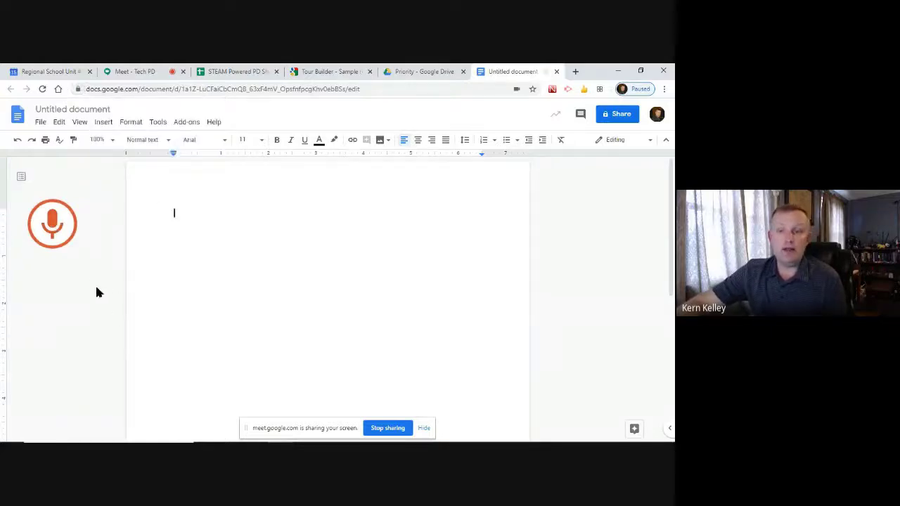
left_click(50, 225)
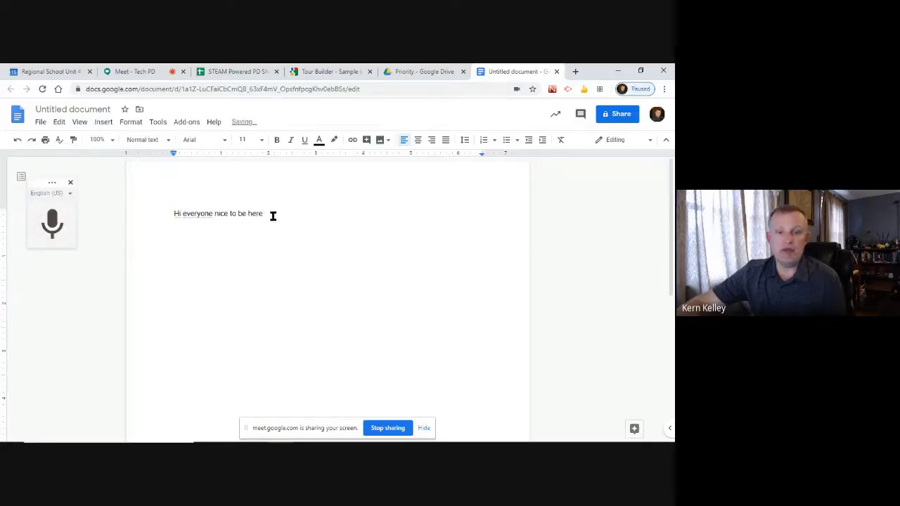
Step: Dictate "What is the weather going to be tomorrow?" on a new line, including the question mark
key("Return")
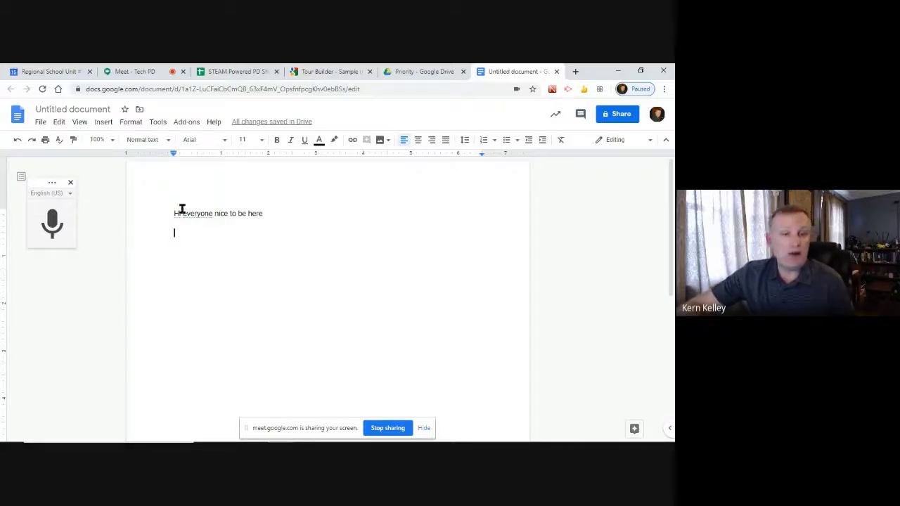
left_click(50, 224)
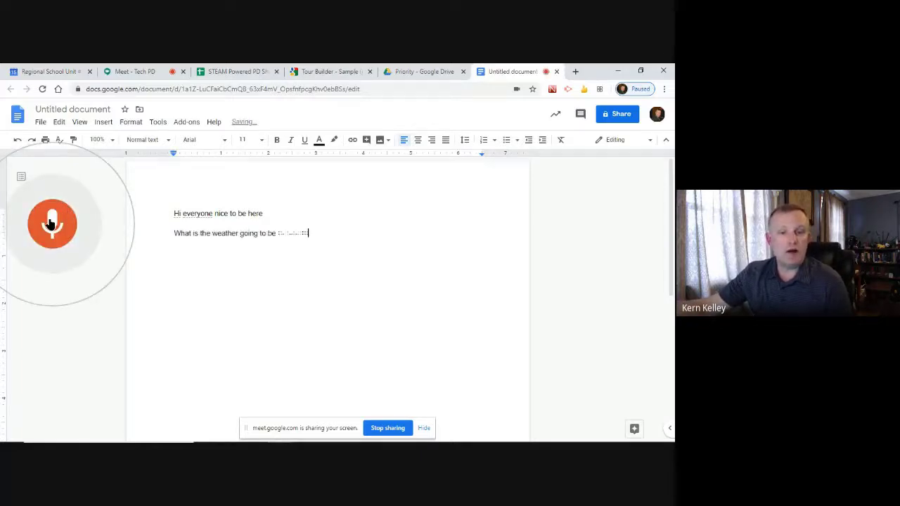
left_click(50, 223)
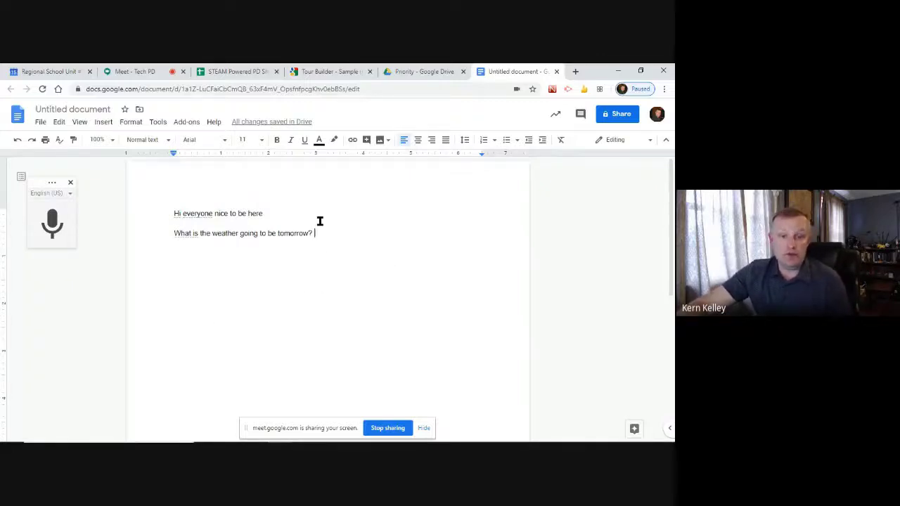
left_click_drag(314, 233, 173, 213)
left_click(232, 233)
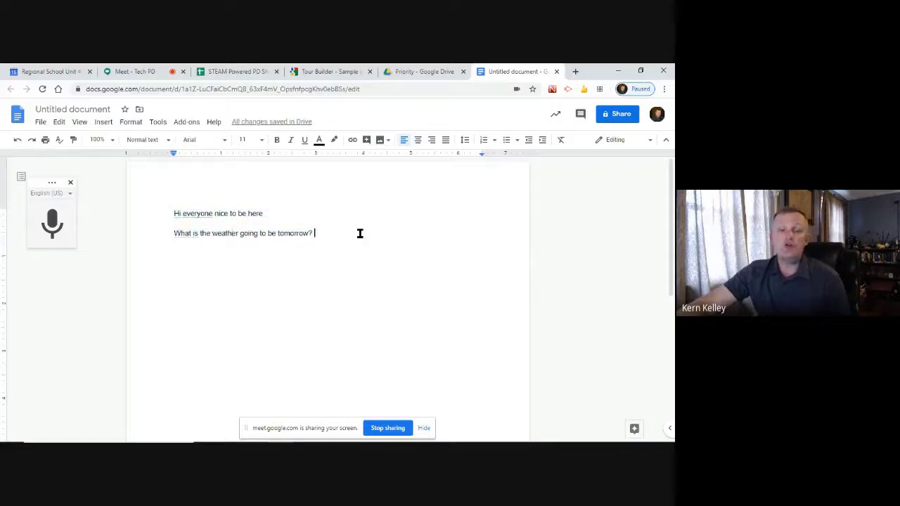
Step: Open the Chrome Web Store page of "Read Aloud: A Text to Speech Voice Reader" and add the extension to Chrome
key("Return")
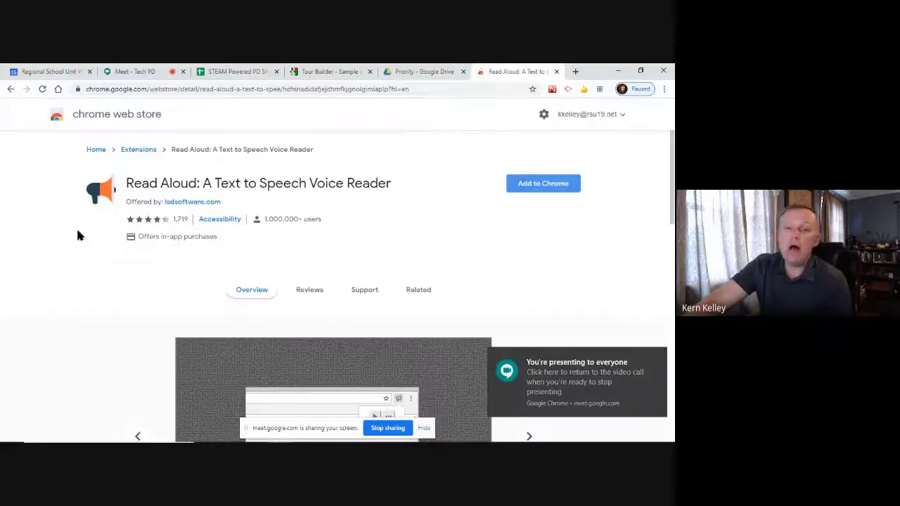
left_click_drag(172, 184, 363, 183)
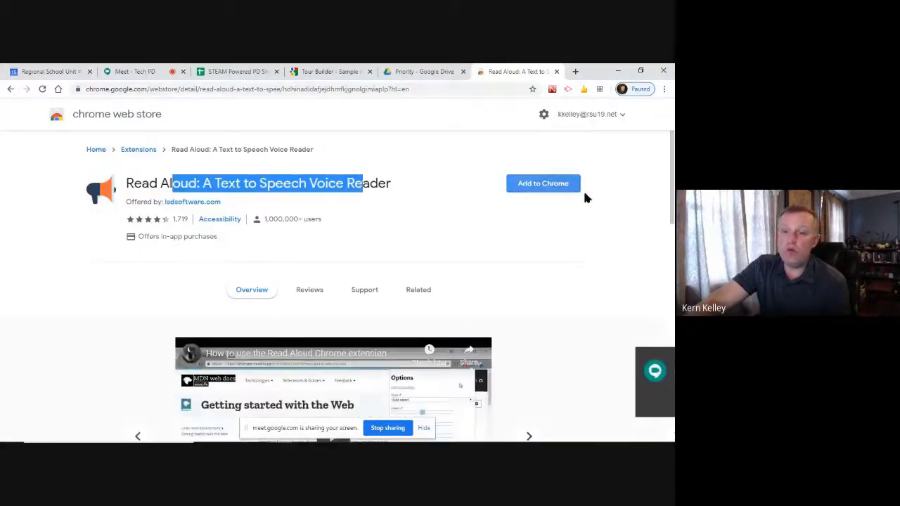
left_click(548, 184)
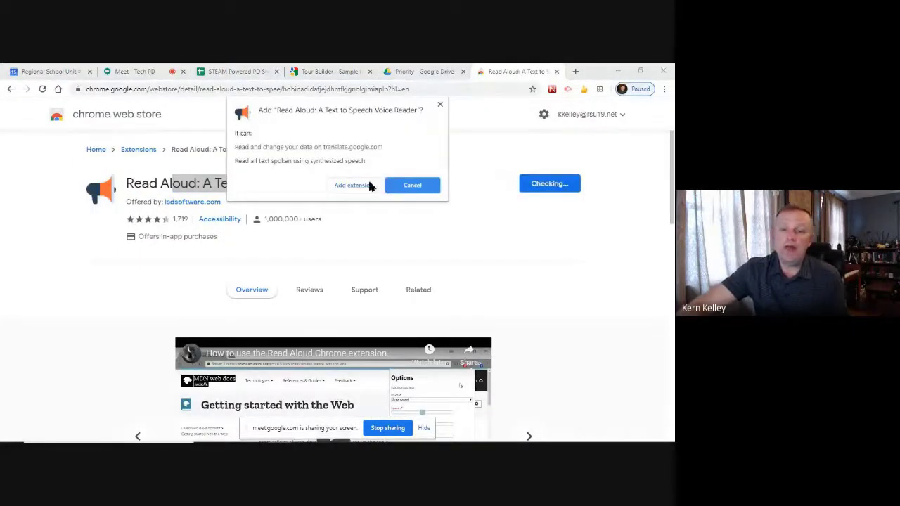
left_click(370, 185)
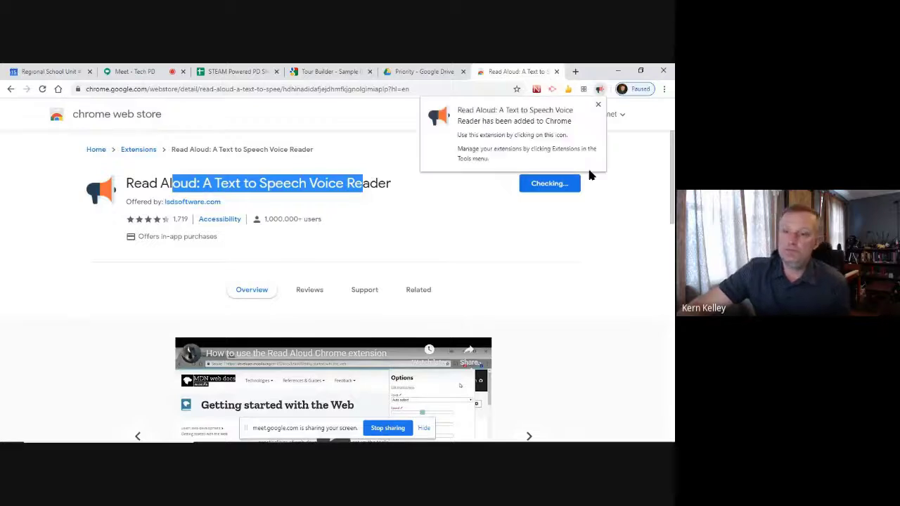
Step: Open the Read Aloud extension's options and browse the list of available voices, keeping Auto select
right_click(606, 89)
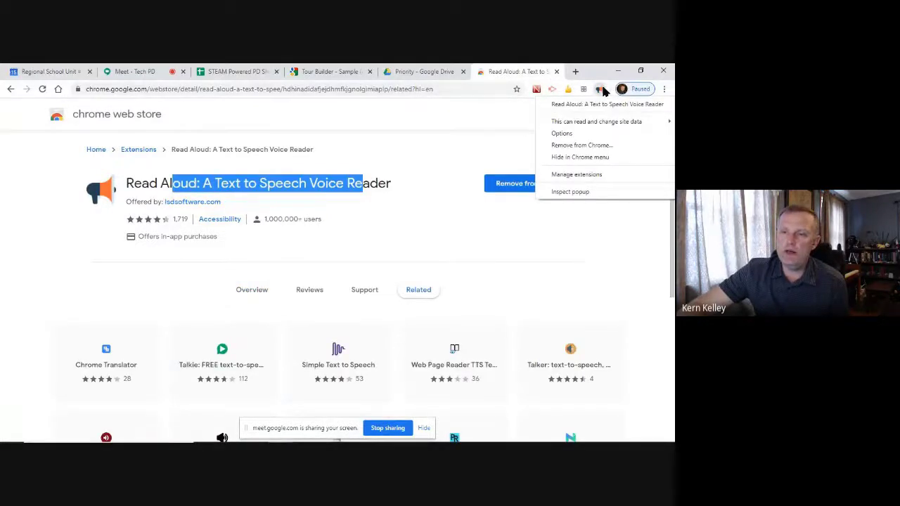
left_click(601, 134)
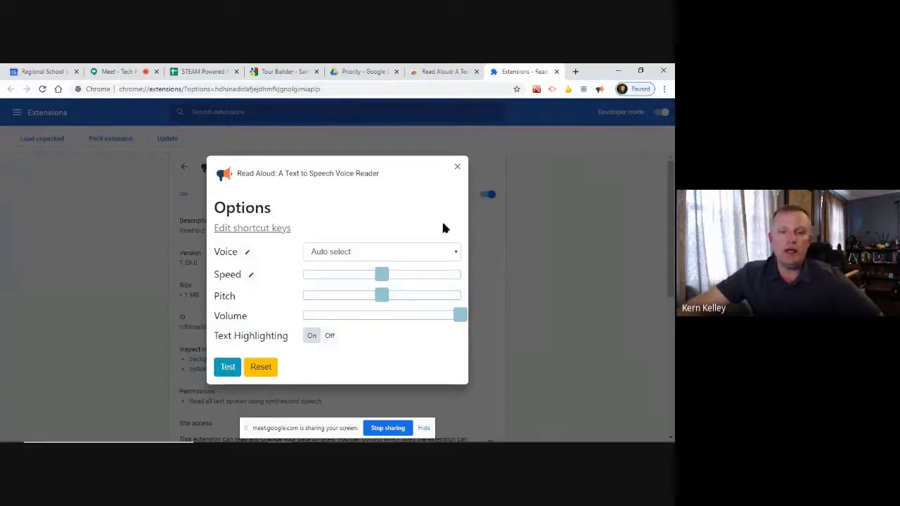
left_click(359, 254)
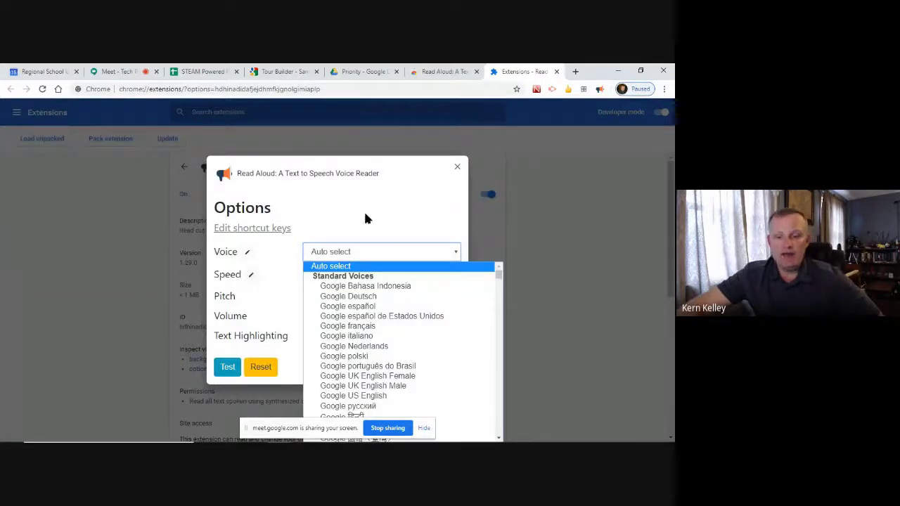
left_click(454, 253)
left_click(415, 252)
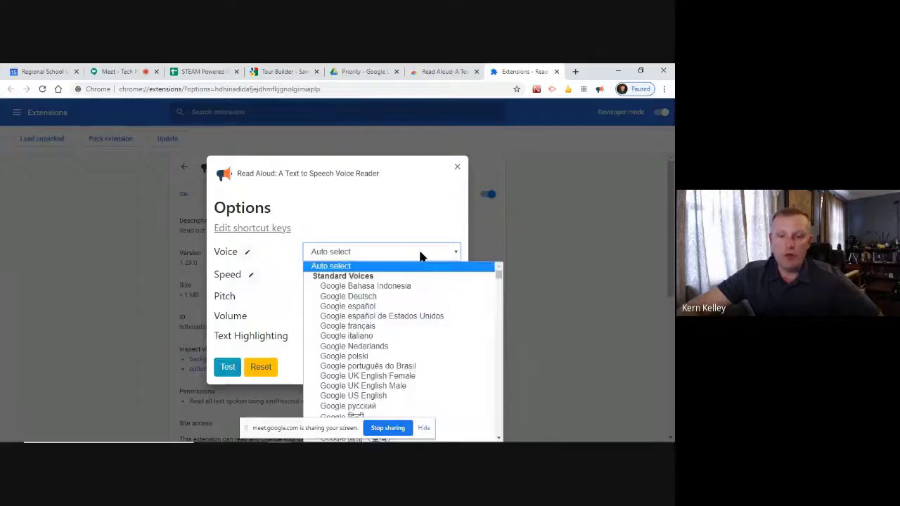
scroll(442, 339, "down", 5)
scroll(444, 336, "up", 5)
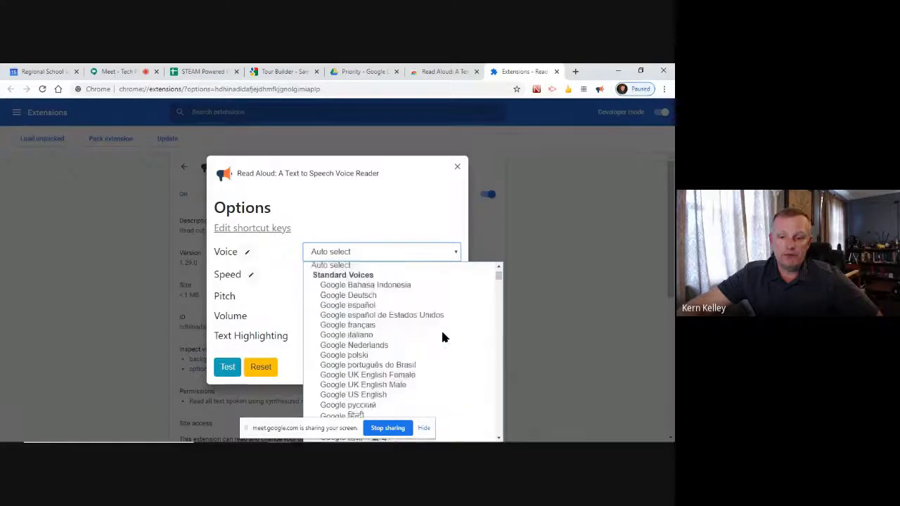
scroll(445, 335, "down", 5)
scroll(457, 322, "up", 5)
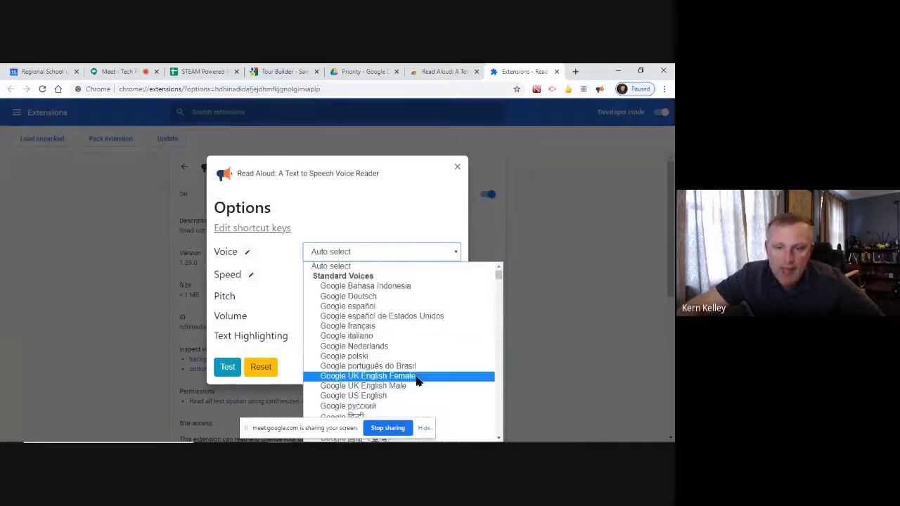
scroll(418, 373, "down", 5)
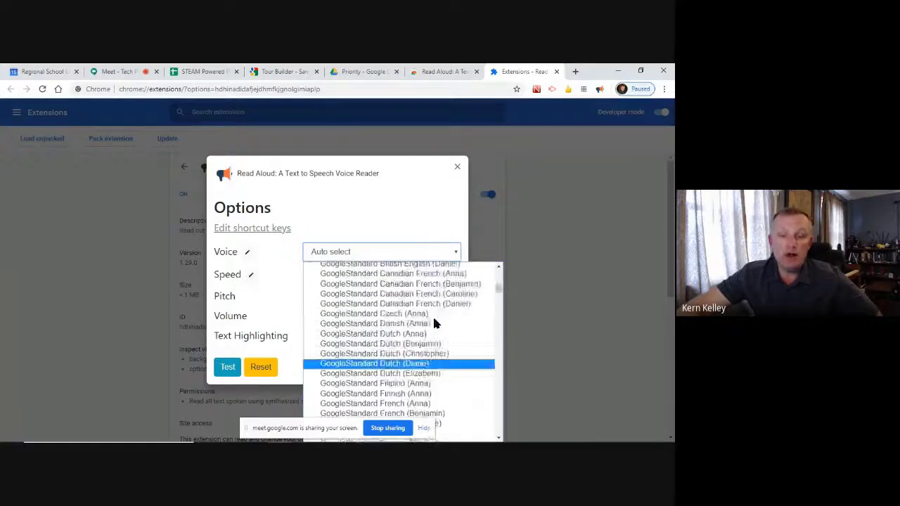
scroll(433, 316, "up", 5)
left_click(403, 198)
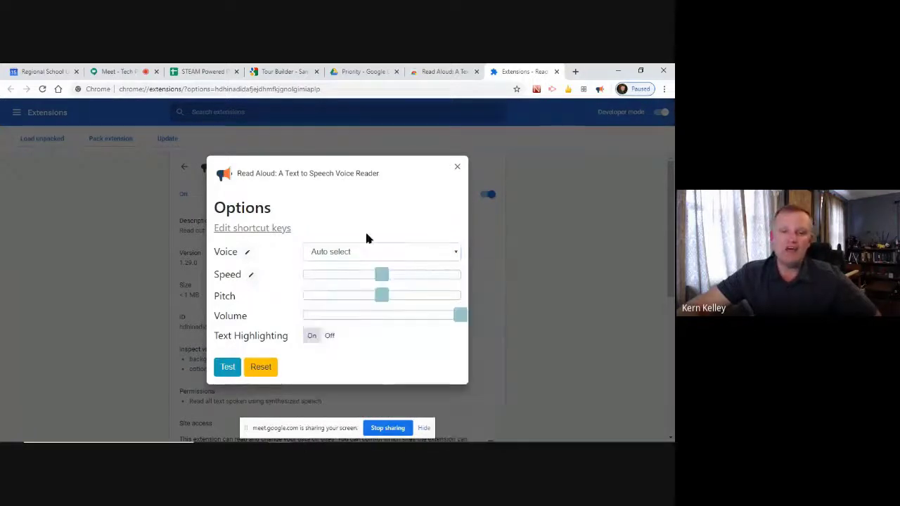
Step: Test the Read Aloud voice at slower and faster speeds, and reset the options to their defaults
mouse_move(361, 279)
left_mouse_down()
mouse_move(380, 277)
mouse_move(350, 279)
left_mouse_up()
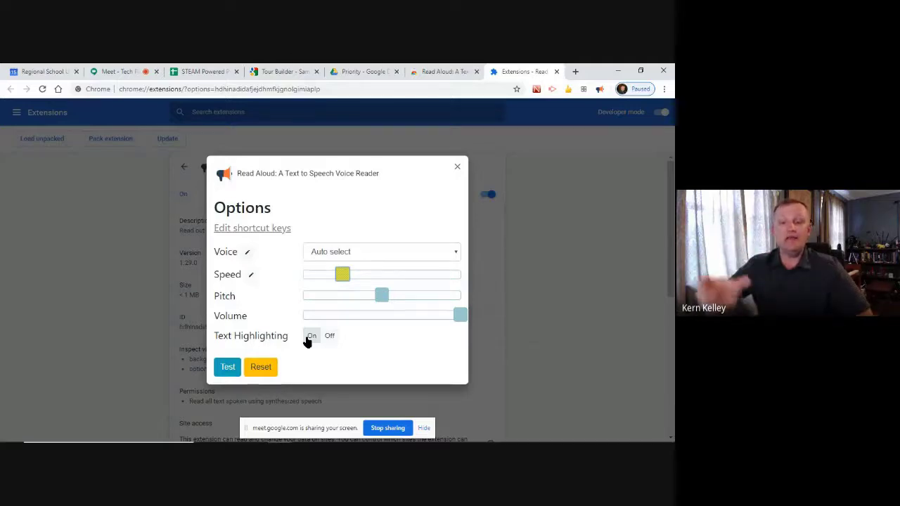
left_click(229, 365)
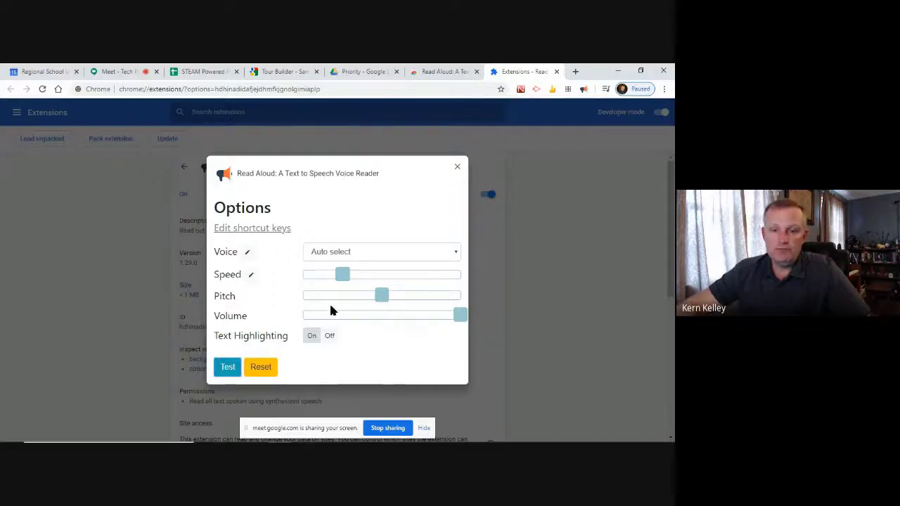
left_click(230, 367)
left_click_drag(344, 277, 370, 276)
left_click(226, 367)
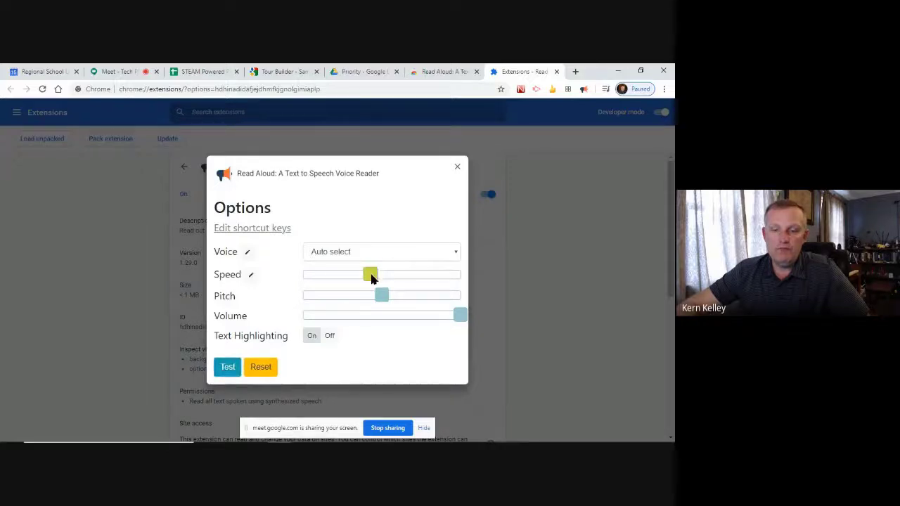
left_click_drag(371, 277, 417, 275)
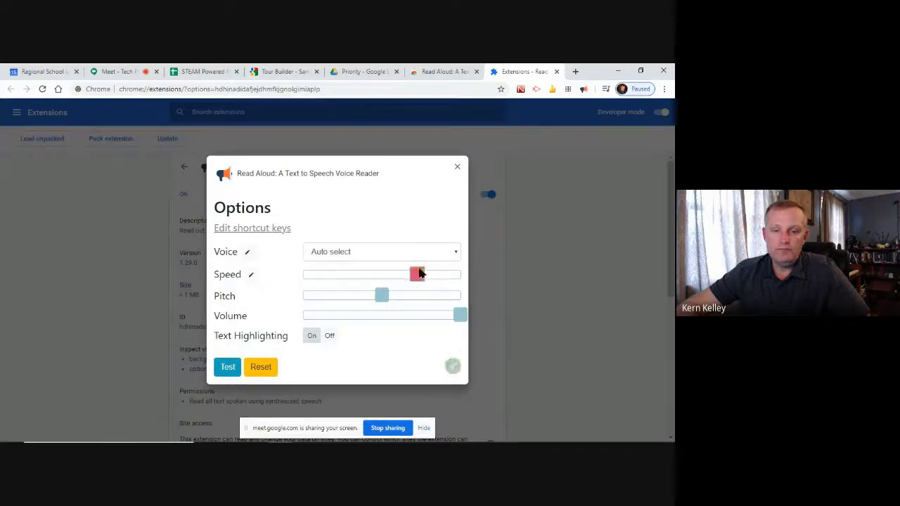
left_click(224, 371)
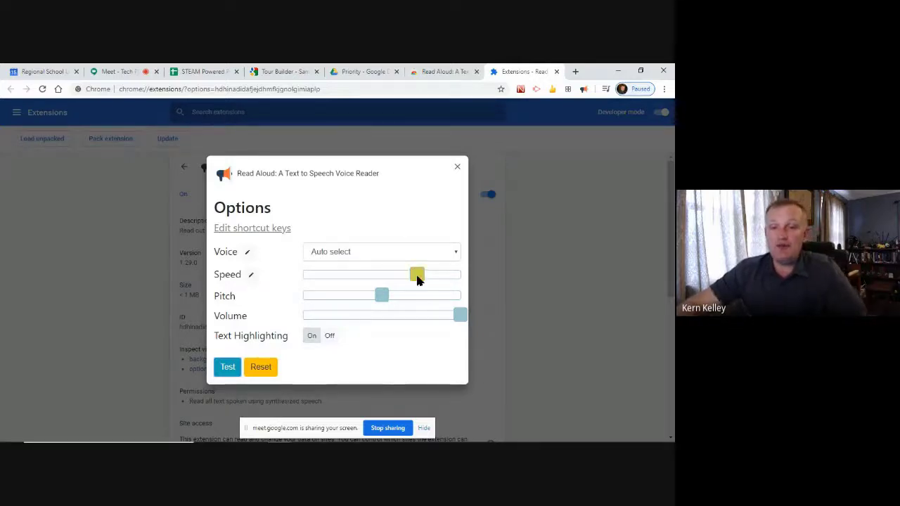
left_click_drag(417, 279, 350, 278)
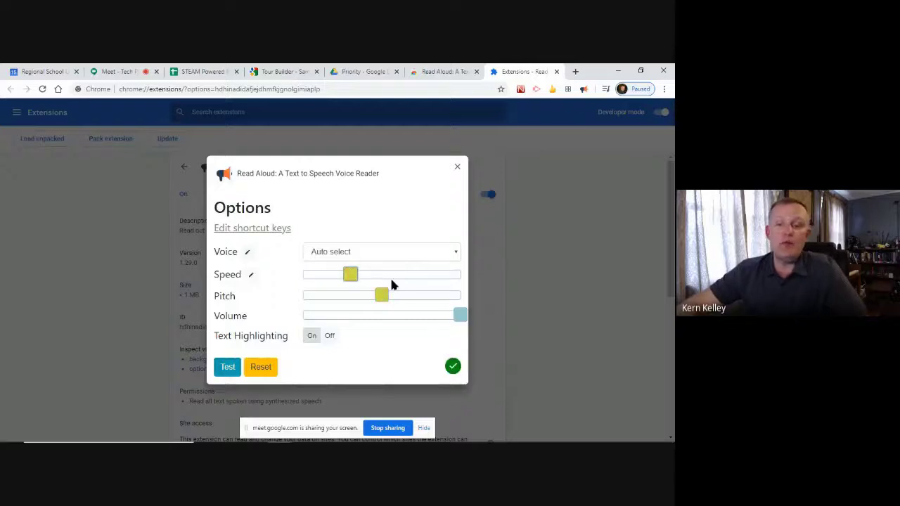
left_click(261, 369)
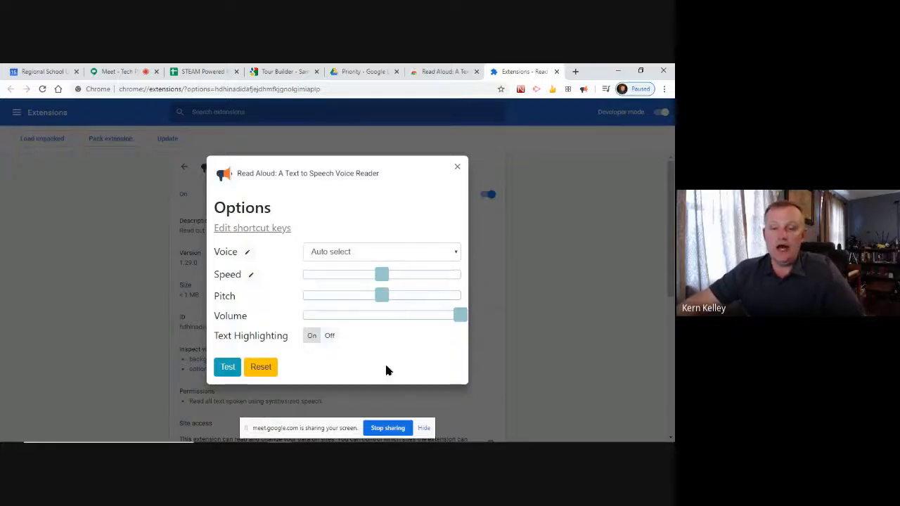
Step: Close the Read Aloud options, view the extension's details and shortcut menu, and return to the Meet call
left_click(457, 168)
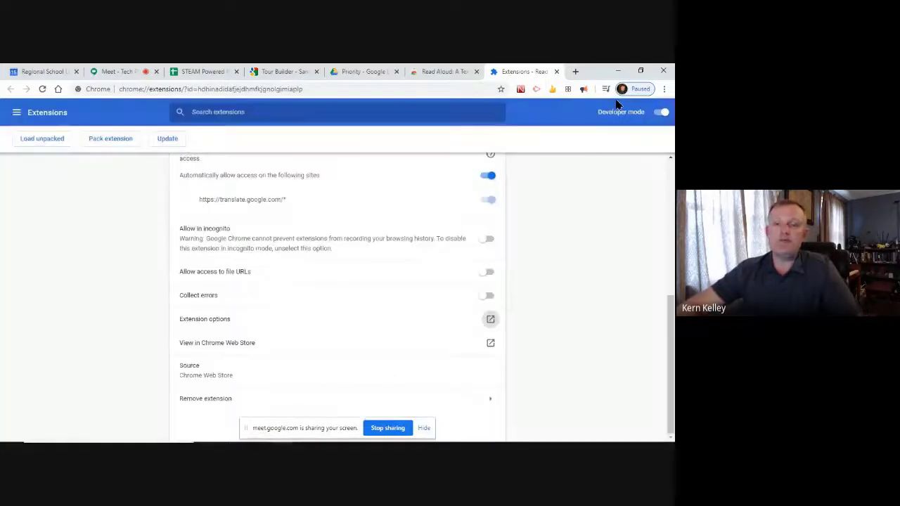
scroll(525, 245, "up", 10)
right_click(584, 92)
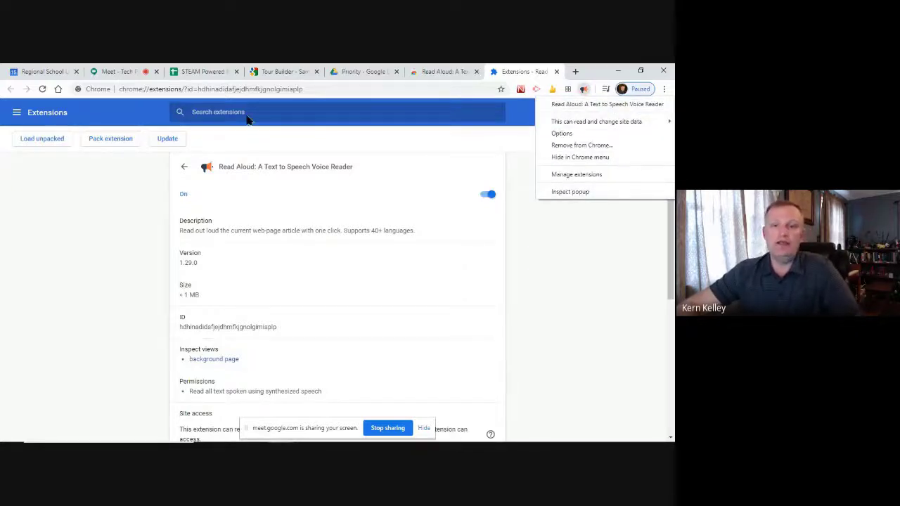
left_click(121, 71)
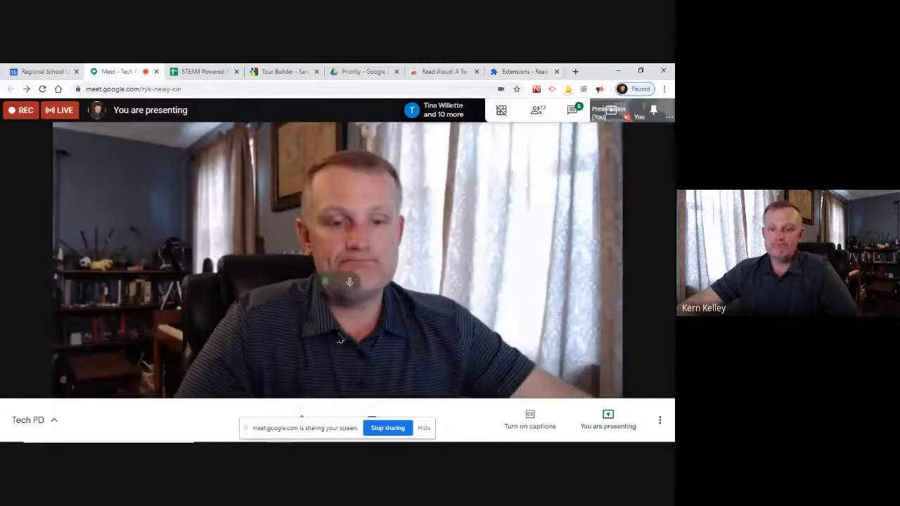